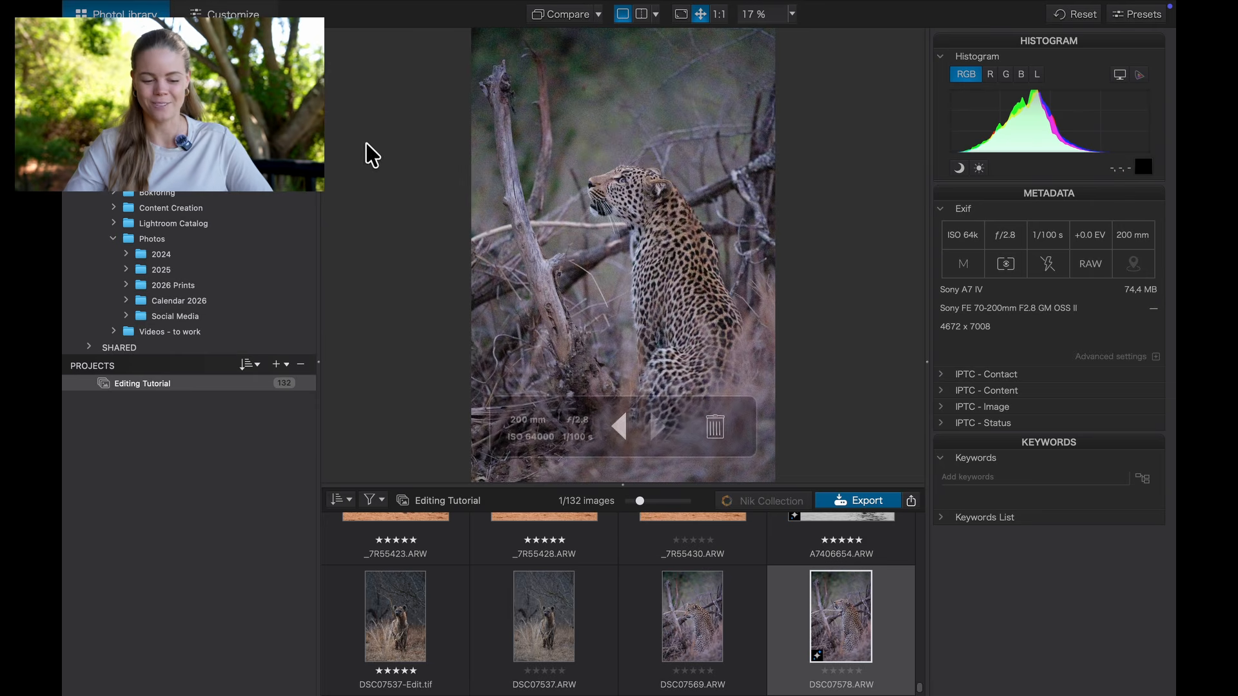
Step: Open the leopard photo in Customize, inspect its noise at 100% across the head, then return to fit view
left_click(233, 26)
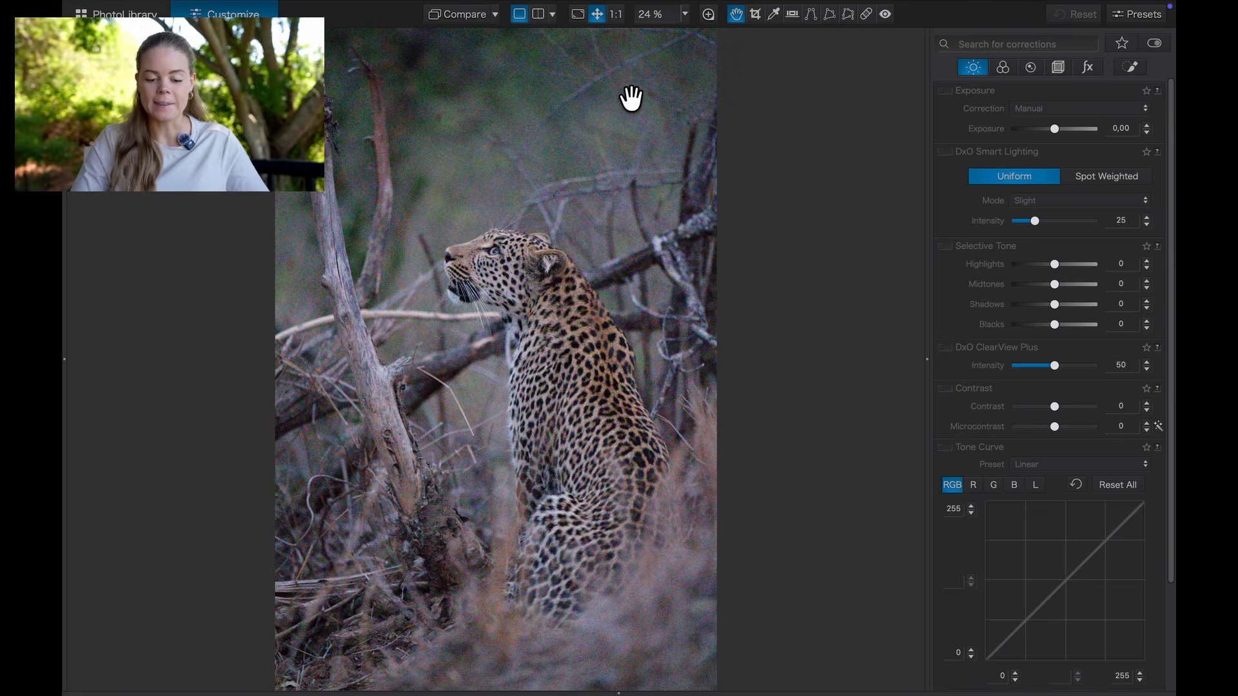
left_click(616, 14)
left_click(655, 124)
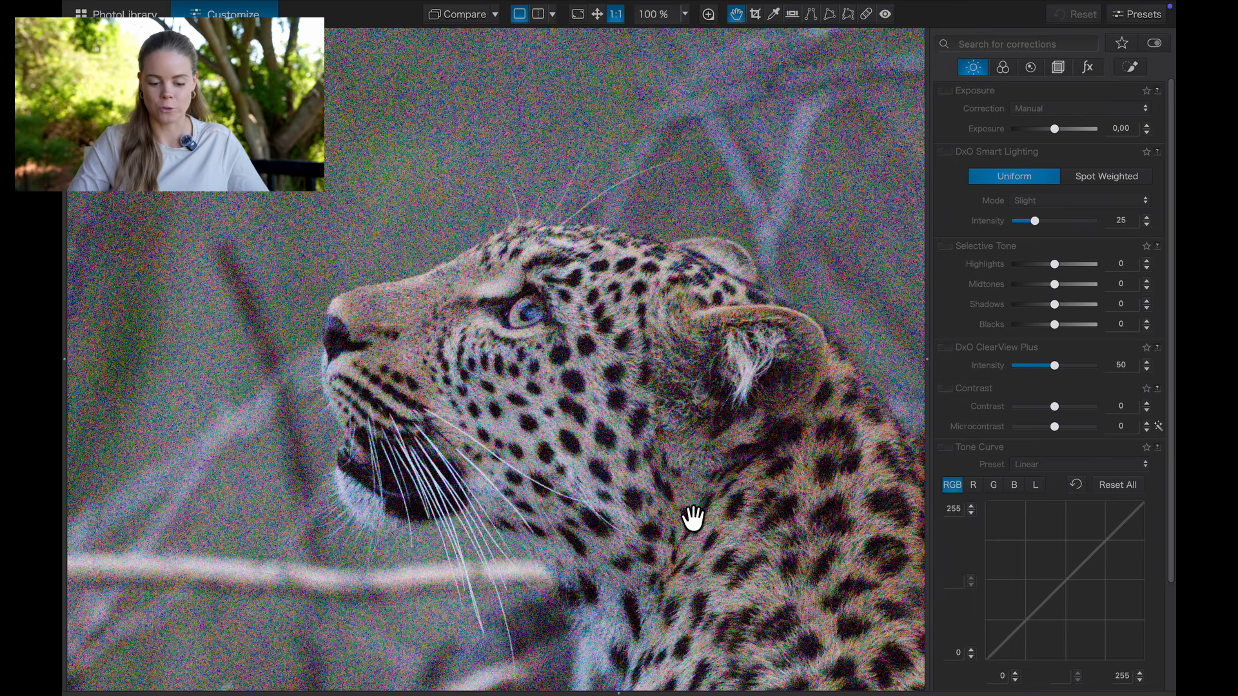
left_click(544, 285)
left_click_drag(764, 308, 765, 262)
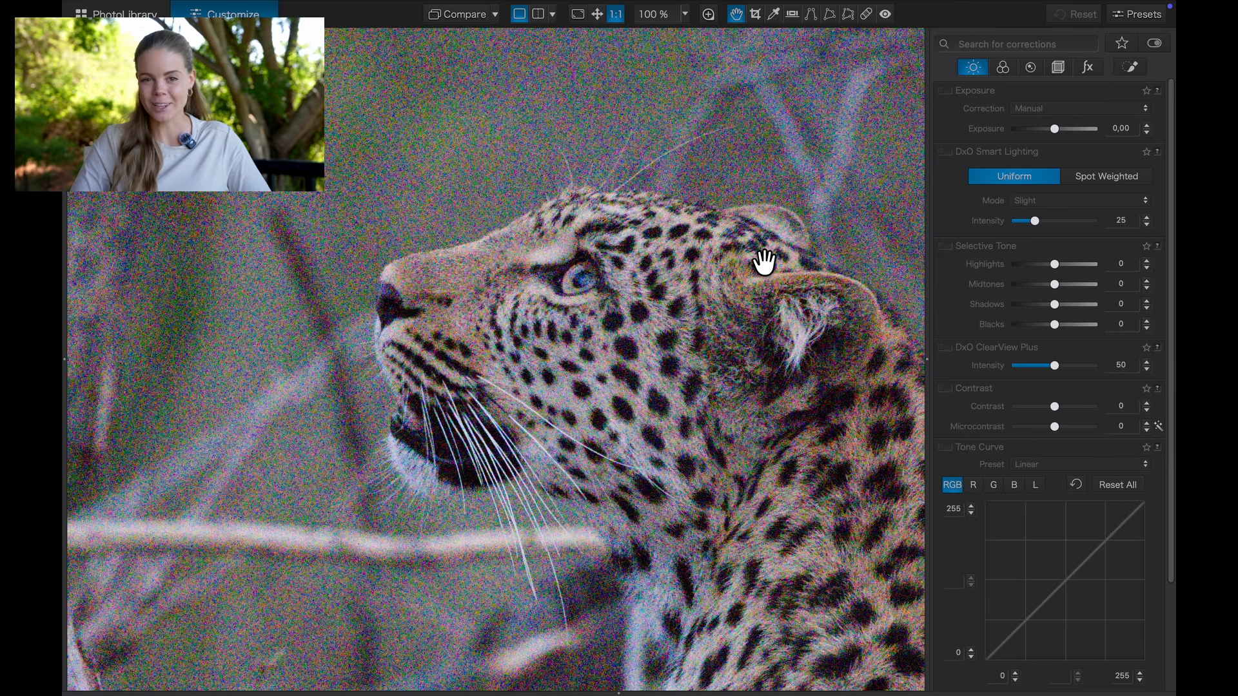
left_click(706, 132)
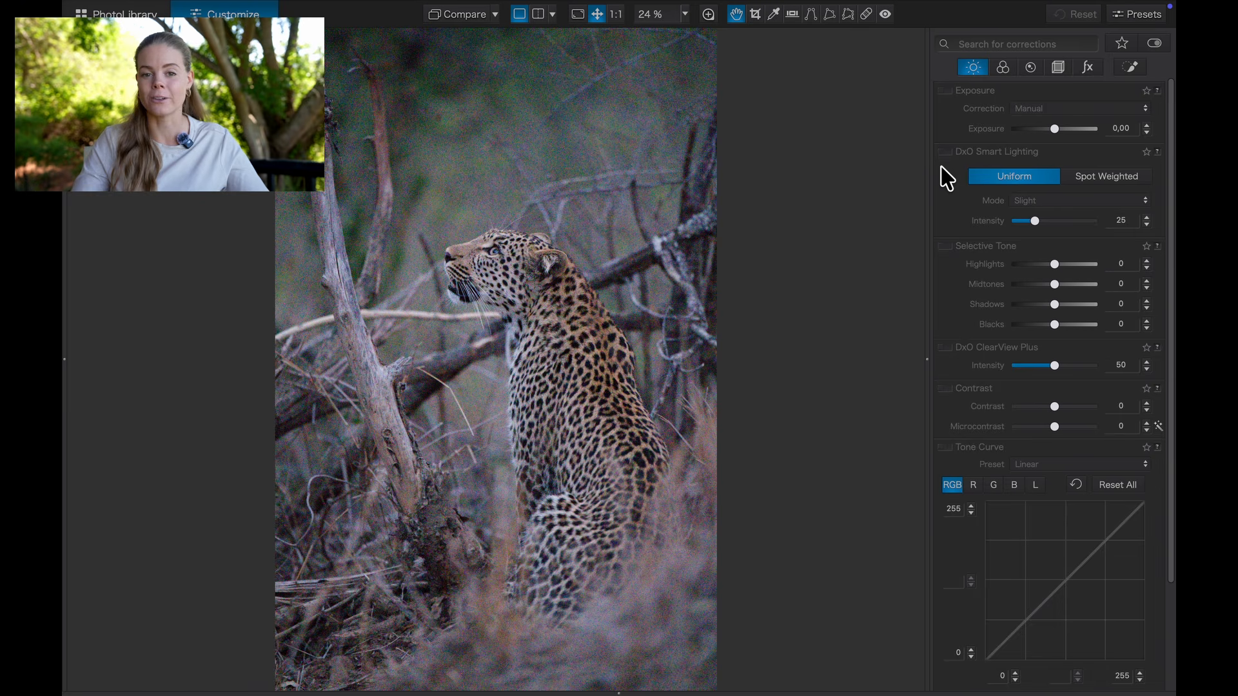
Step: Apply DeepPRIME XD/XD2s denoising and place the 100% Loupe over the leopard's eye
left_click(1031, 68)
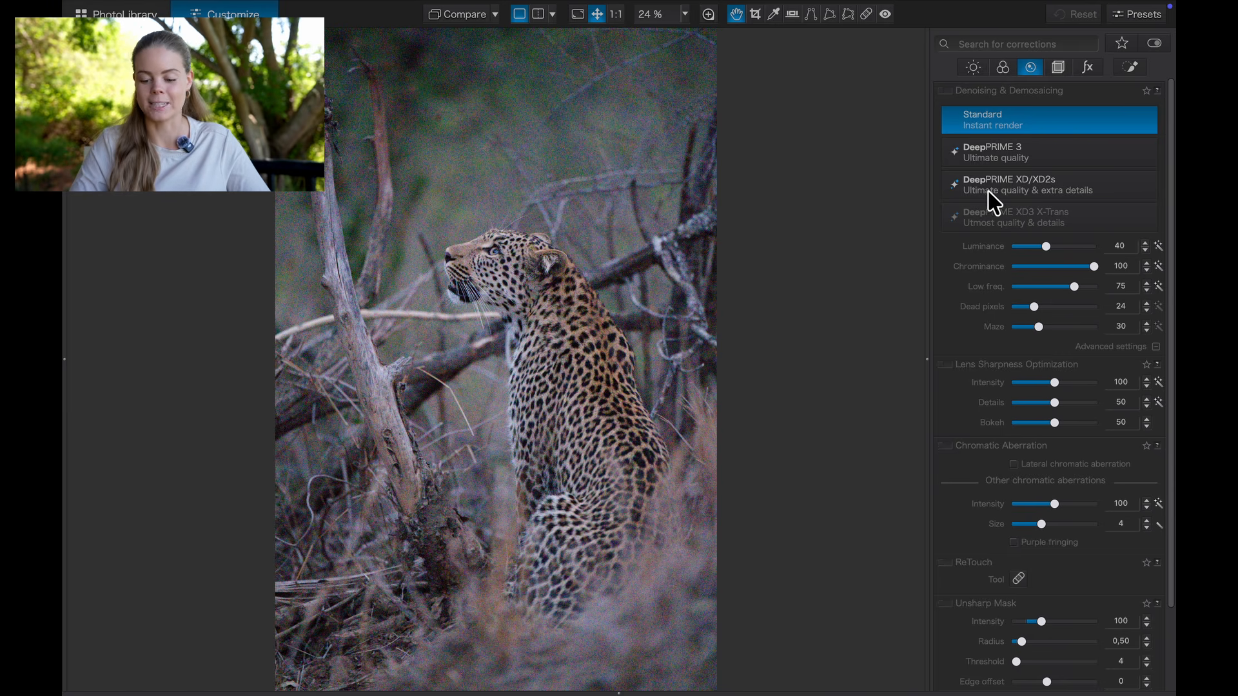
left_click(1076, 186)
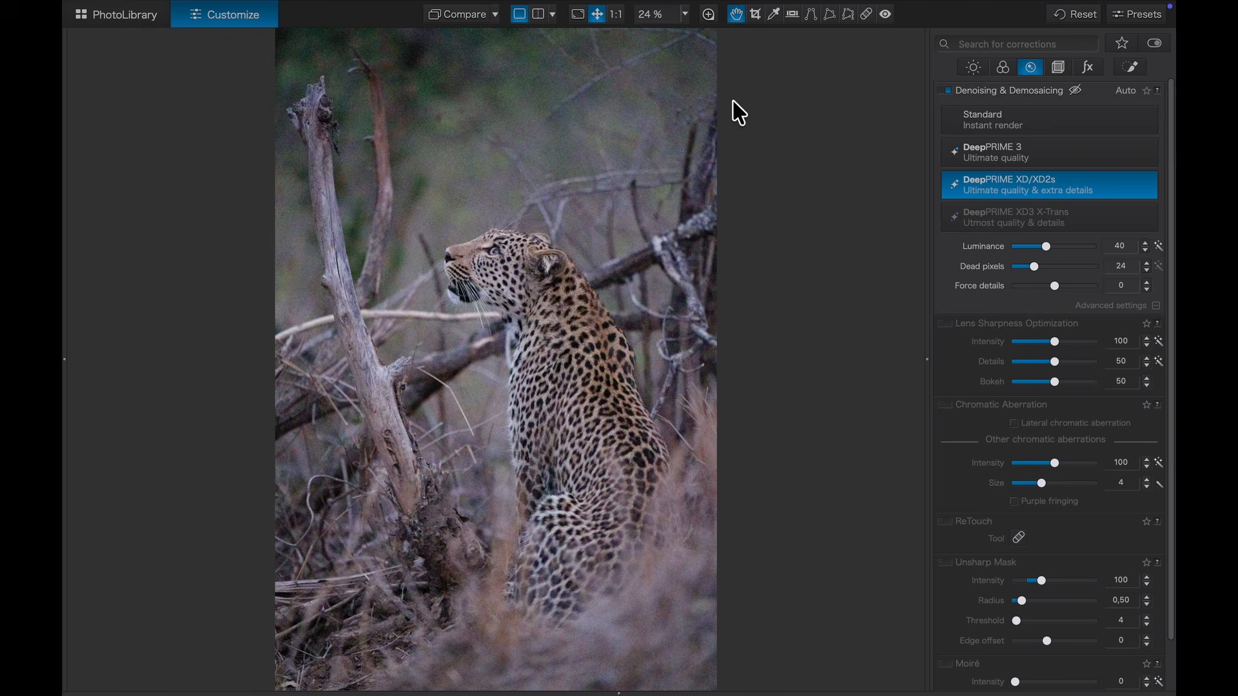
left_click(708, 14)
left_click_drag(470, 288, 503, 292)
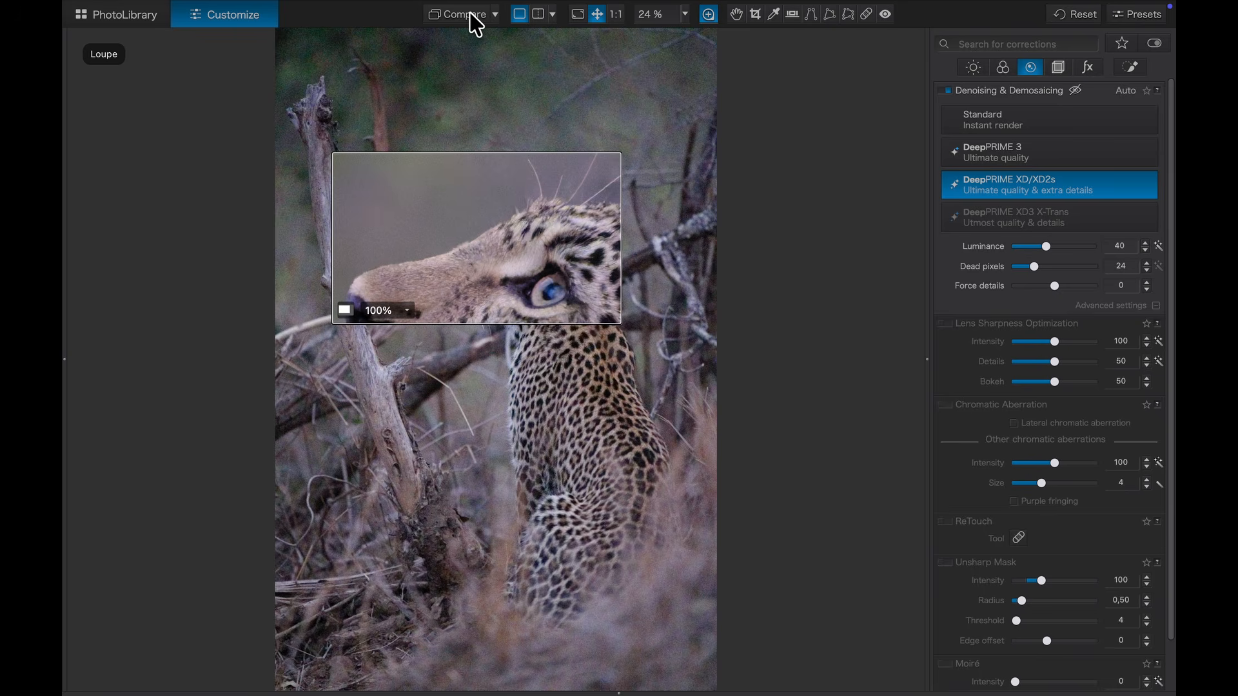
Step: Compare against the noisy original with the loupe over snout, forehead and eye, then show Local Adjustments
left_click(476, 24)
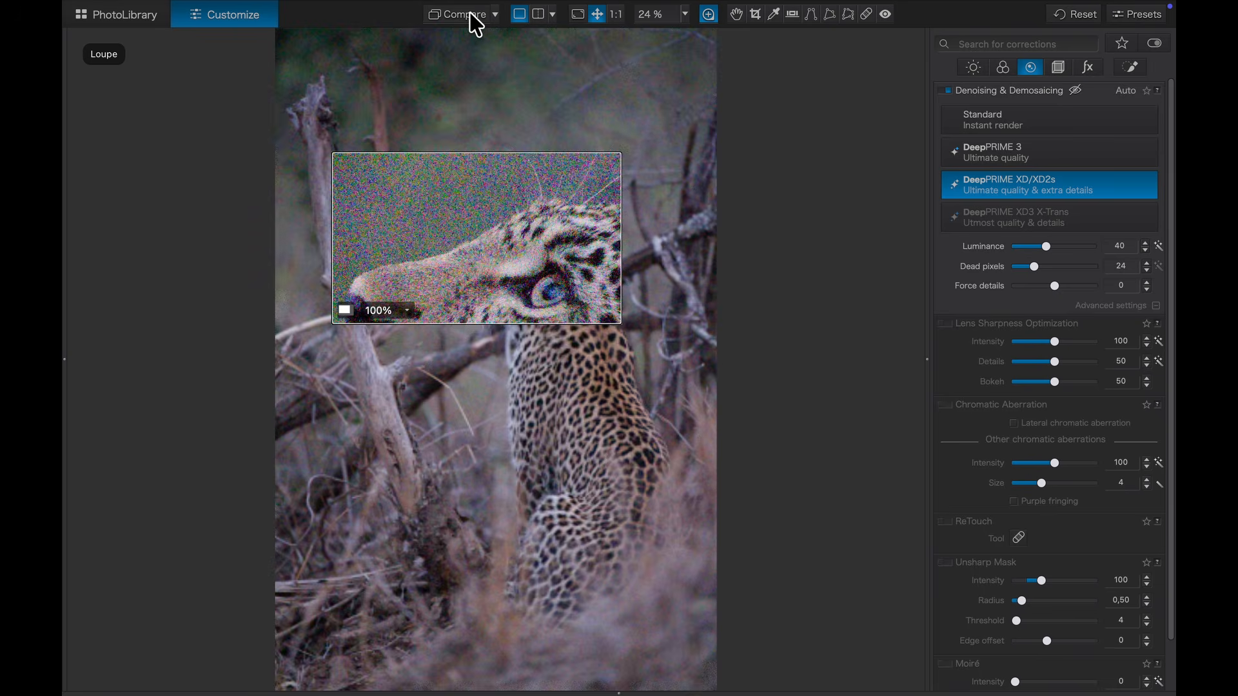
mouse_move(489, 287)
left_mouse_down()
mouse_move(476, 318)
mouse_move(489, 342)
mouse_move(475, 323)
mouse_move(500, 279)
left_mouse_up()
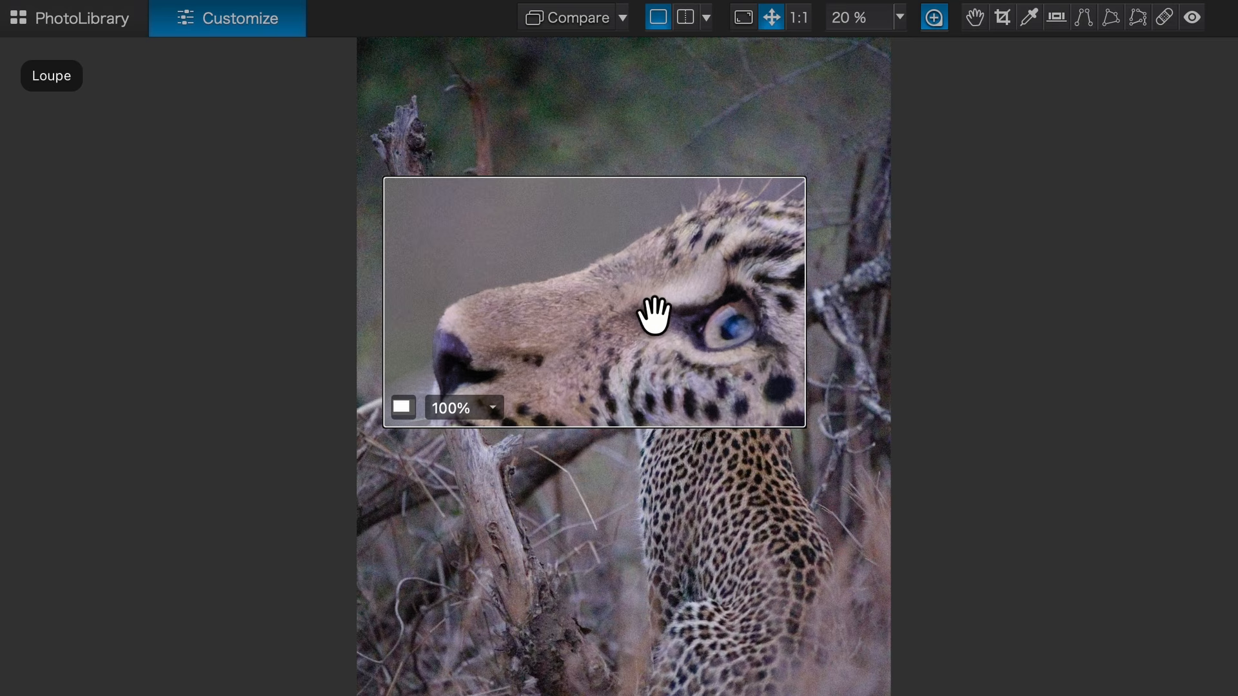
mouse_move(646, 316)
left_mouse_down()
mouse_move(664, 292)
mouse_move(645, 322)
left_mouse_up()
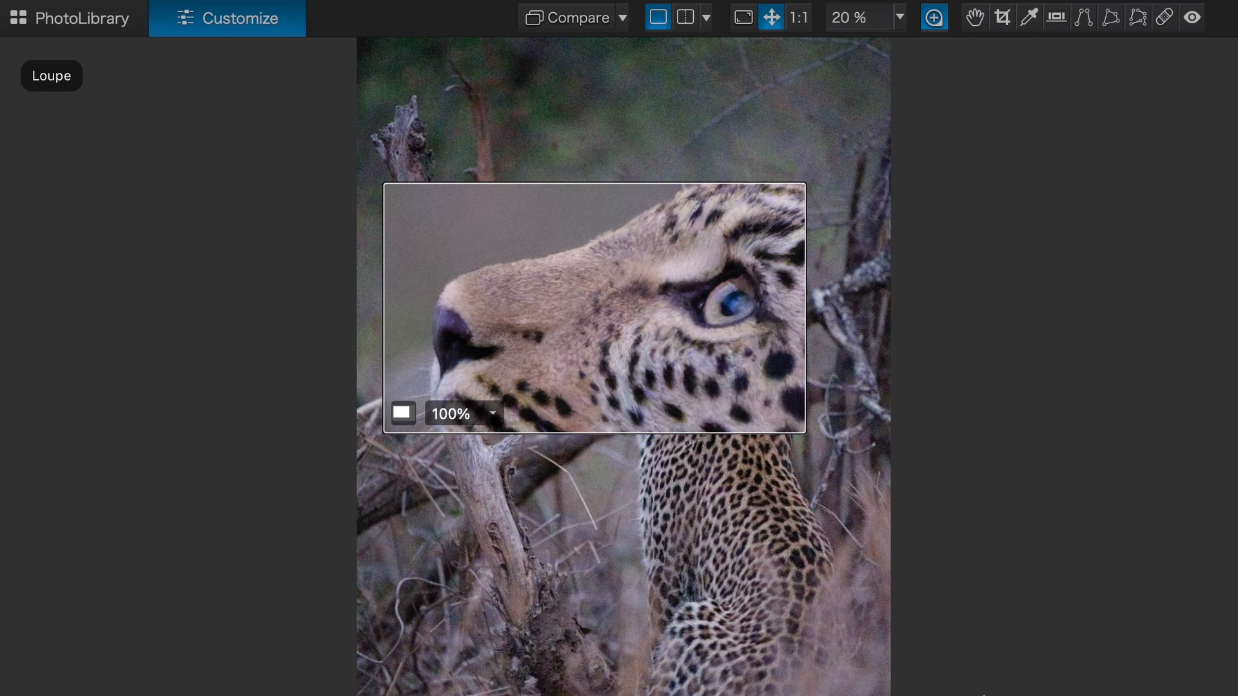
mouse_move(699, 376)
left_mouse_down()
mouse_move(708, 340)
mouse_move(691, 368)
mouse_move(708, 381)
left_mouse_up()
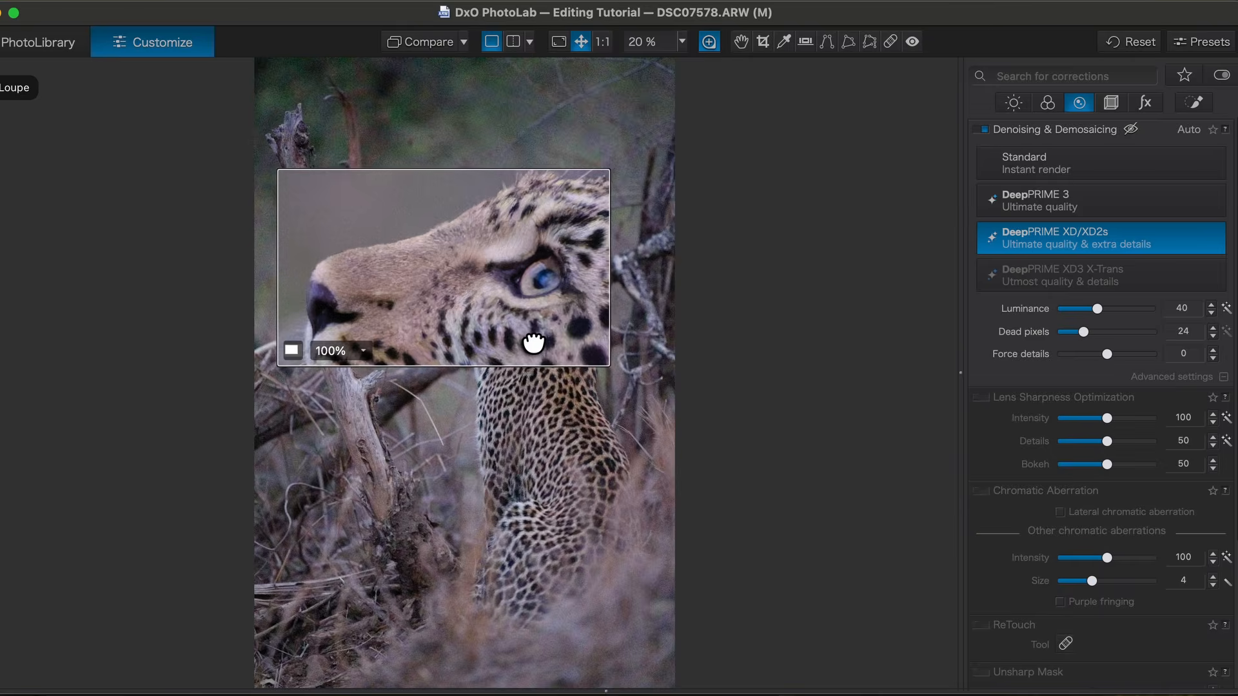
mouse_move(534, 342)
left_mouse_down()
mouse_move(544, 326)
mouse_move(573, 332)
mouse_move(524, 345)
left_mouse_up()
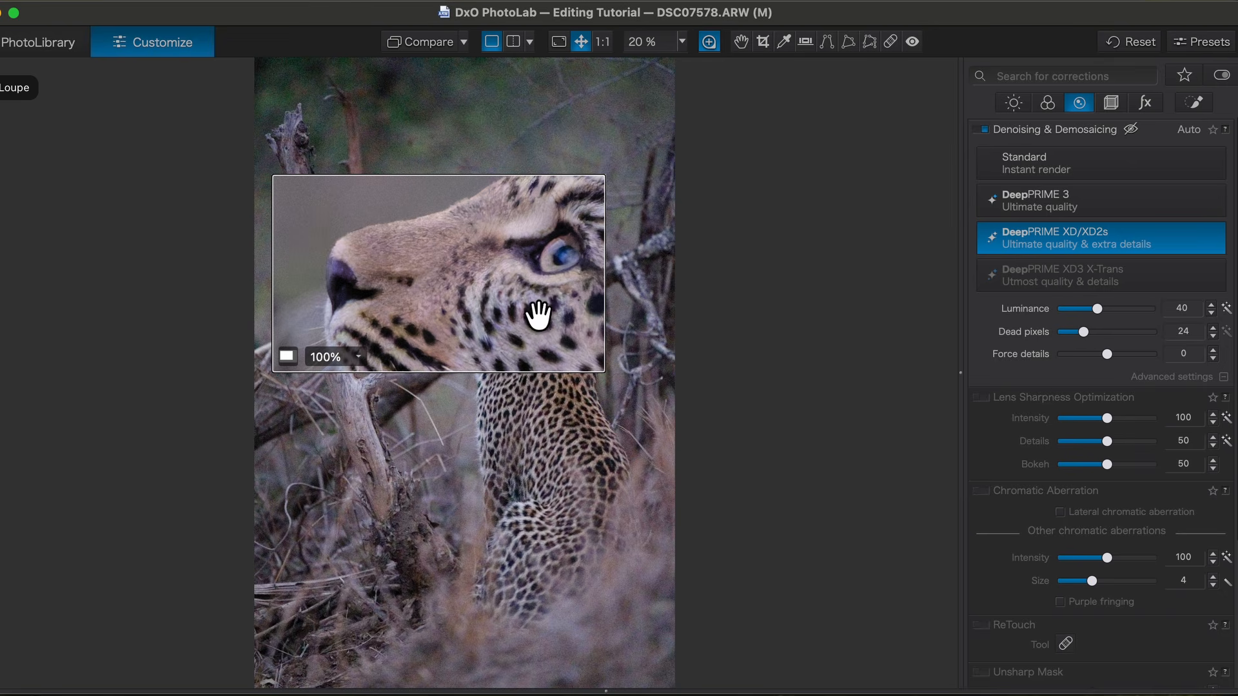
left_click_drag(470, 312, 474, 307)
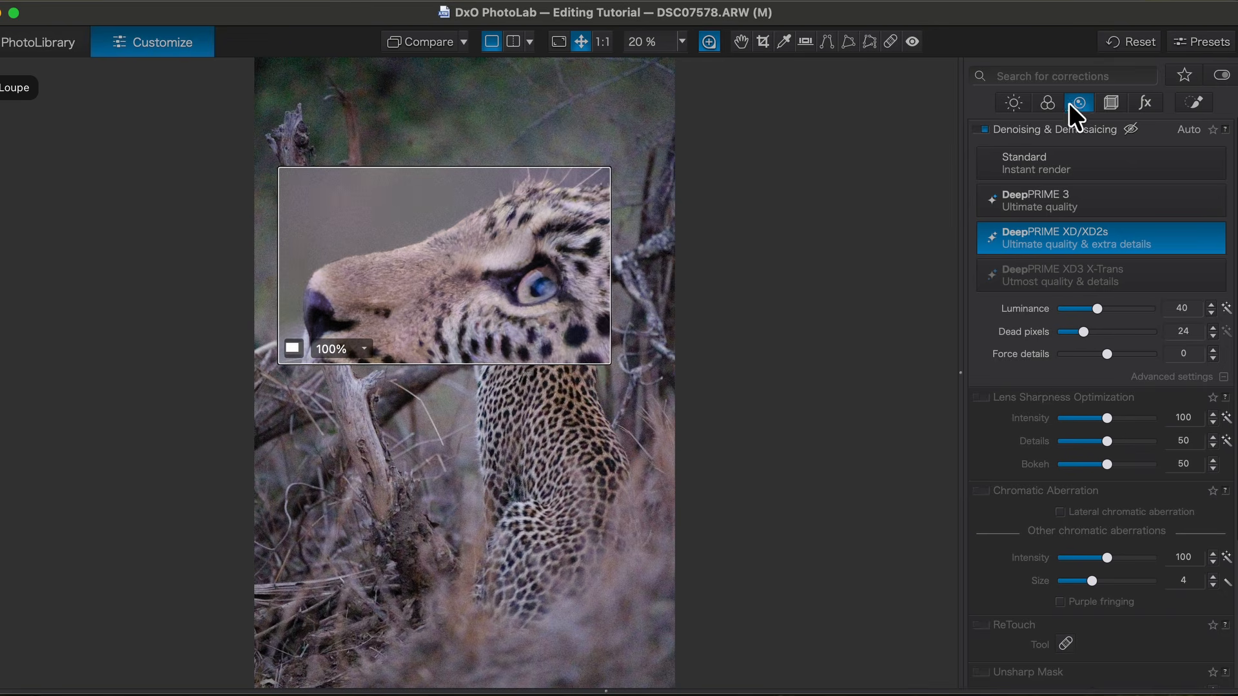
left_click(1194, 101)
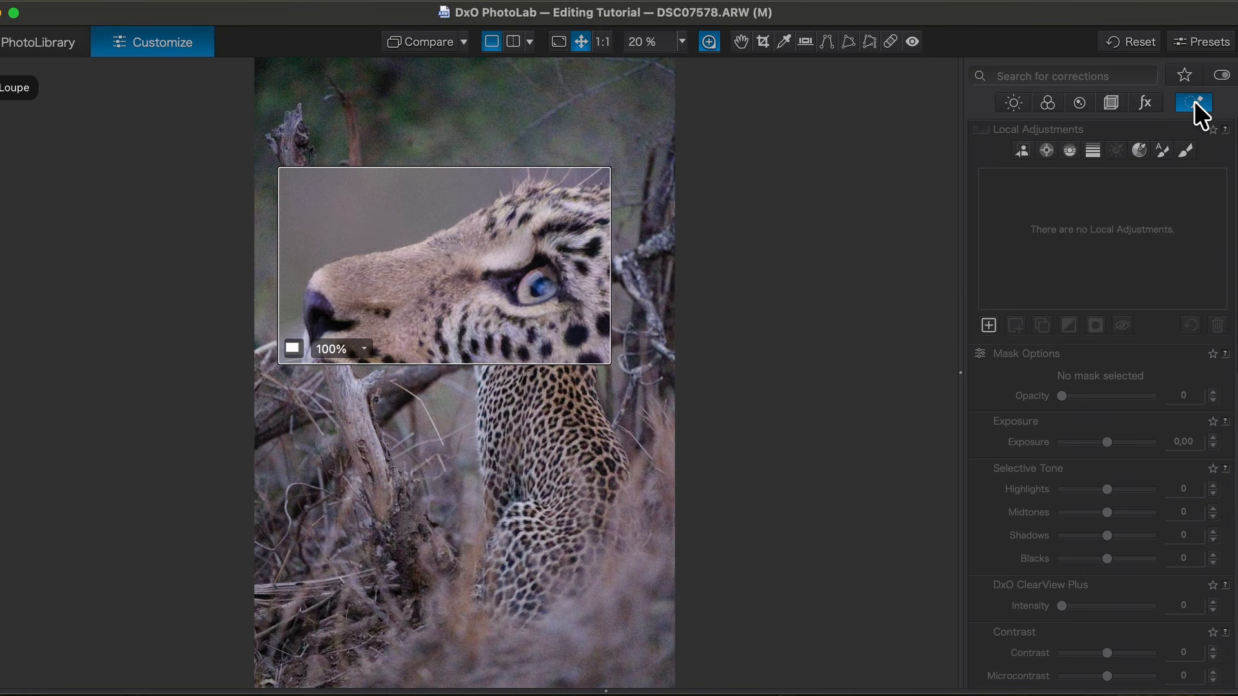
Step: AI-mask the leopard and set Force details 81, Luminance 43 and Lens Sharpness 137
left_click(1022, 150)
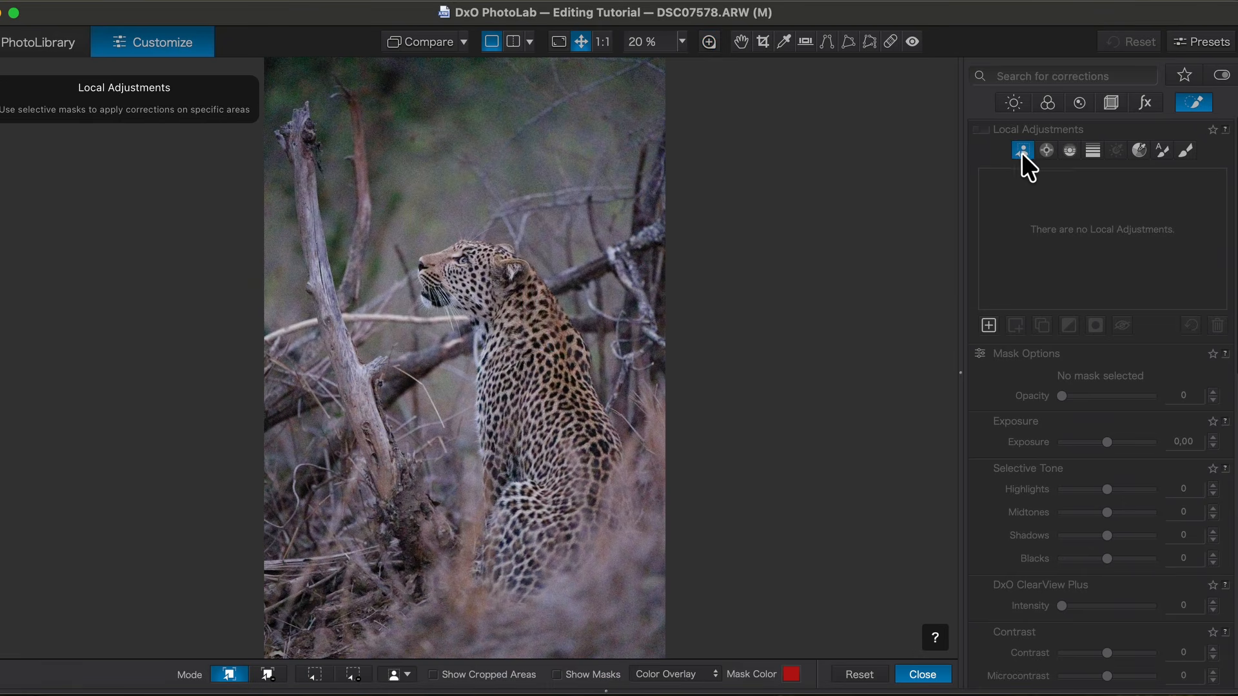
left_click(496, 294)
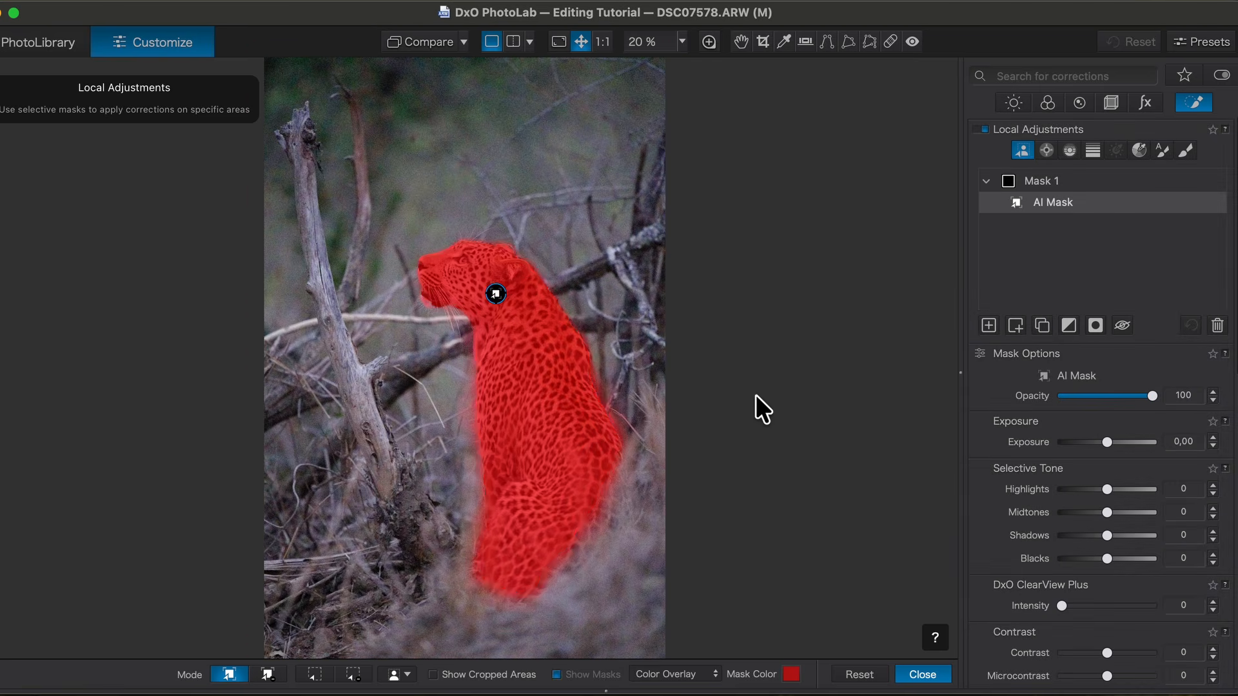
scroll(1028, 395, "down", 15)
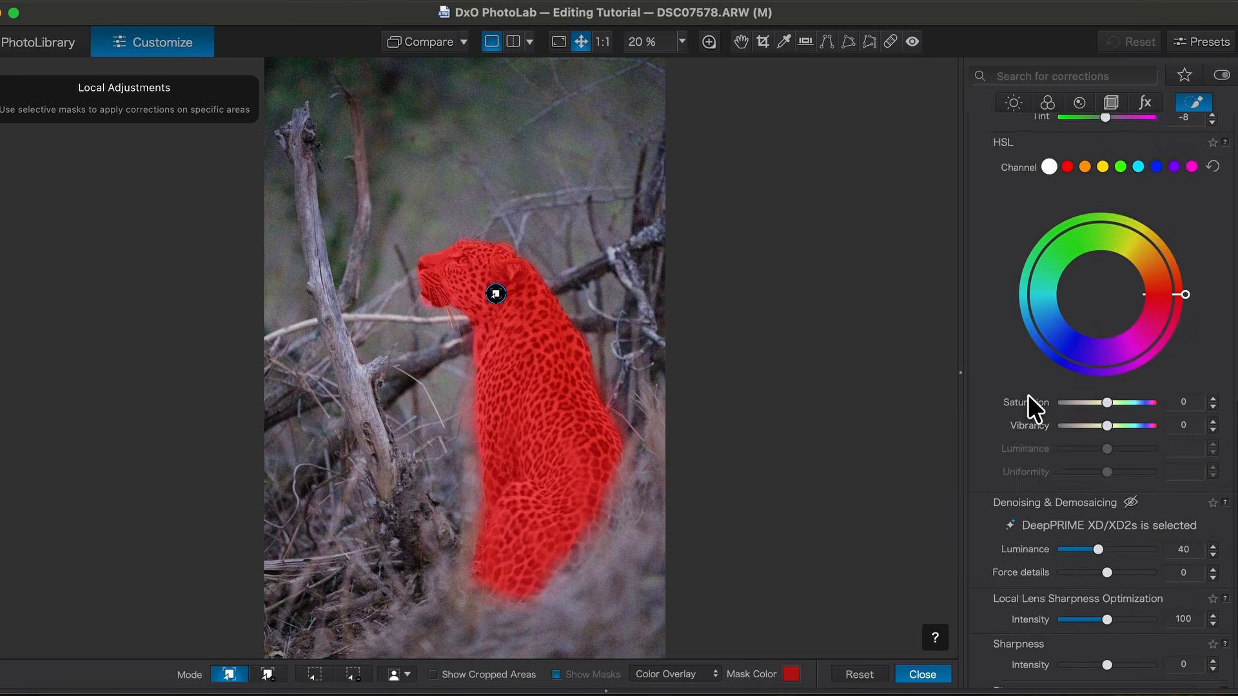
scroll(1028, 395, "up", 3)
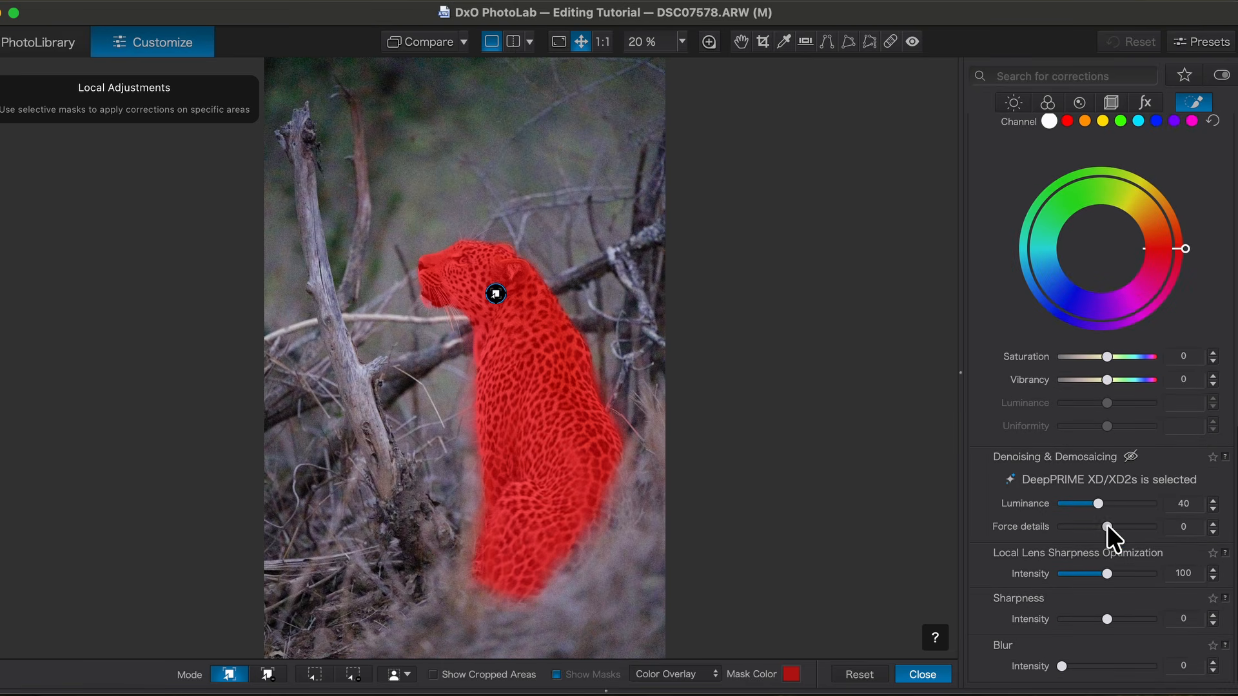
left_click_drag(1109, 526, 1143, 524)
left_click_drag(1096, 501, 1097, 503)
left_click_drag(1105, 574, 1120, 571)
Step: Check the masked leopard's face and eye at 100%, toggling the mask's effect off and on
left_click(708, 41)
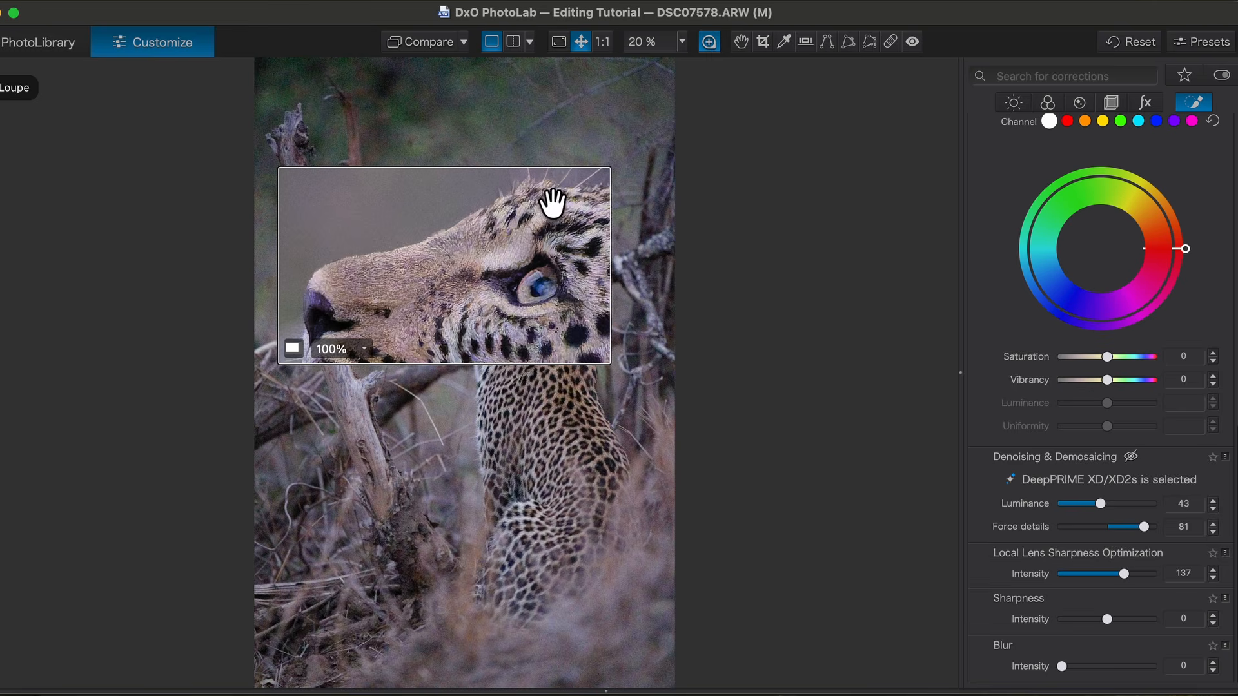
left_click_drag(526, 277, 541, 288)
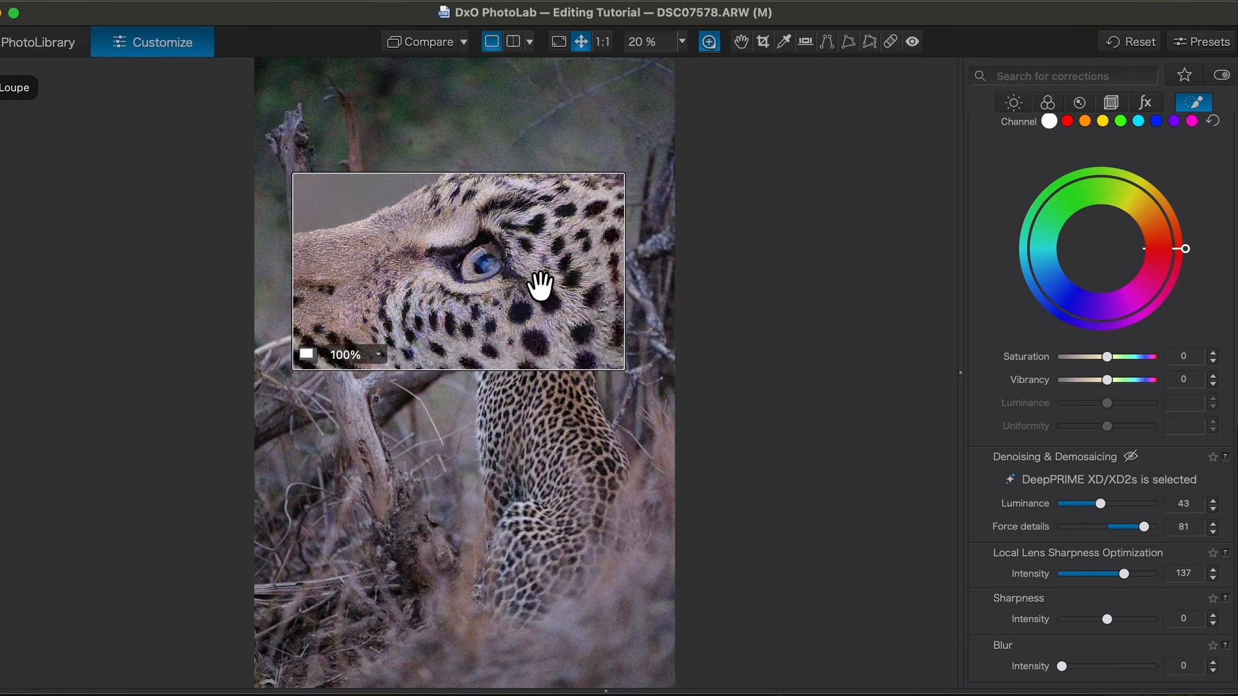
left_click_drag(592, 326, 534, 322)
left_click_drag(409, 323, 458, 318)
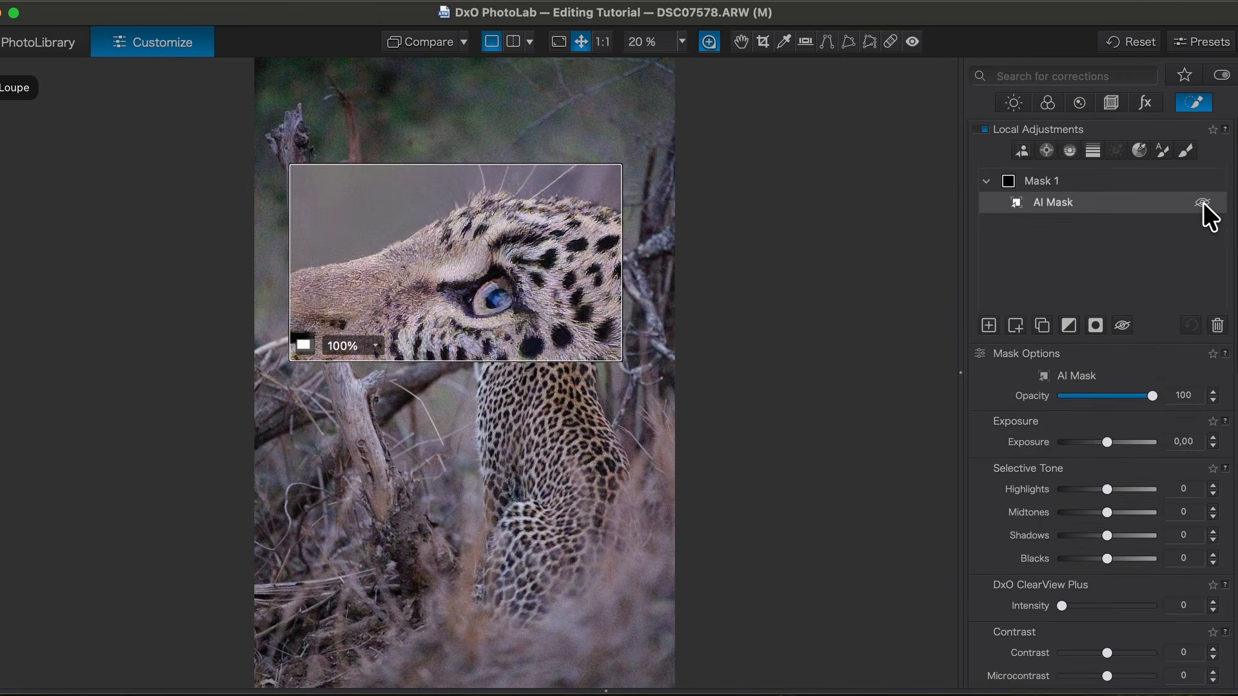
left_click(1201, 202)
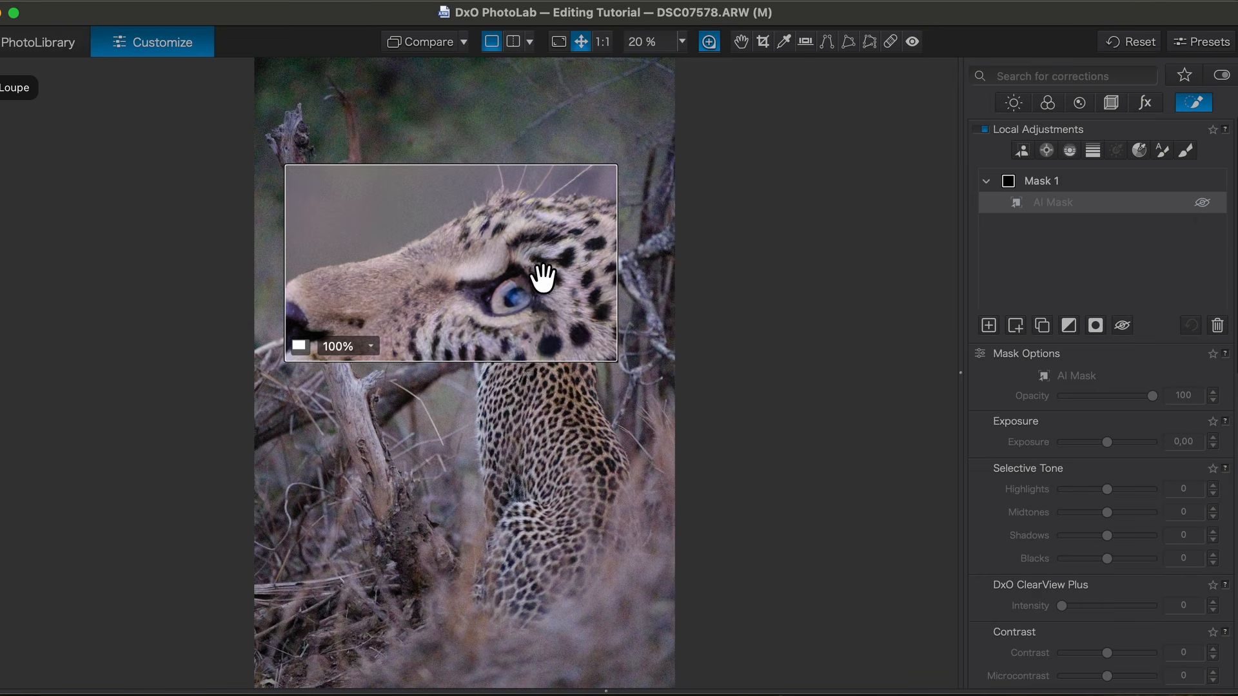
left_click(1202, 204)
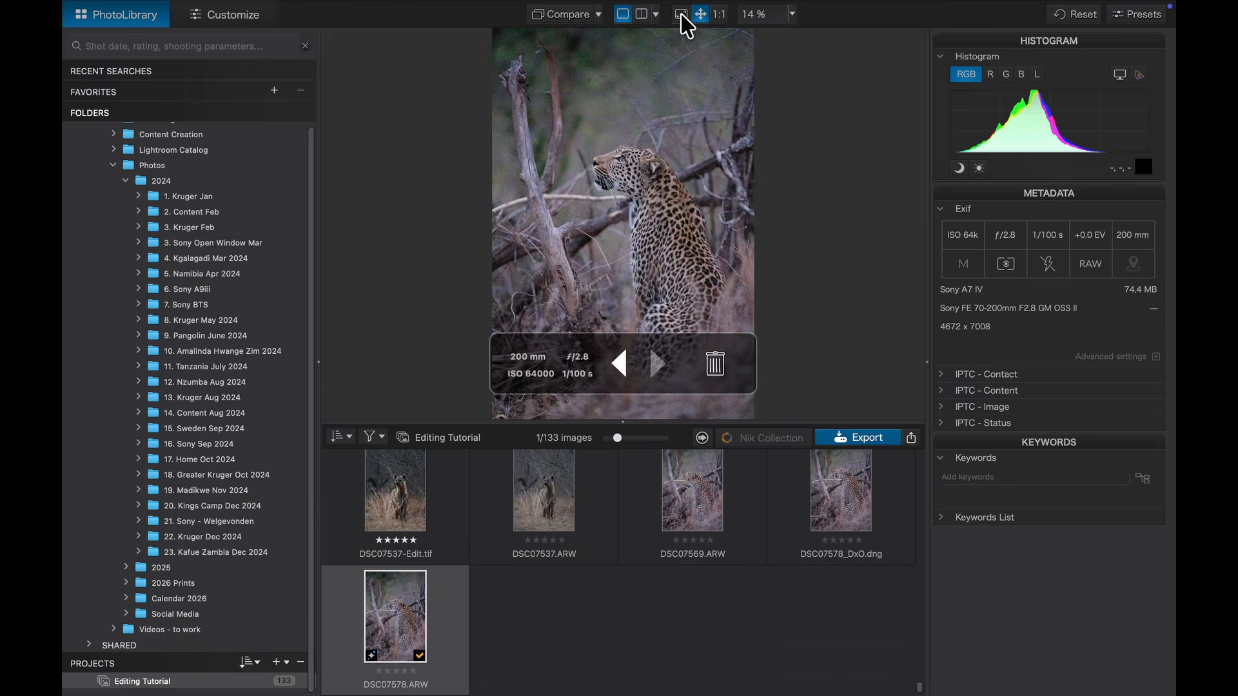
Step: Compare DSC07578_DxO.dng side by side with the original at 100%, both framed on the leopard's face
left_click(682, 15)
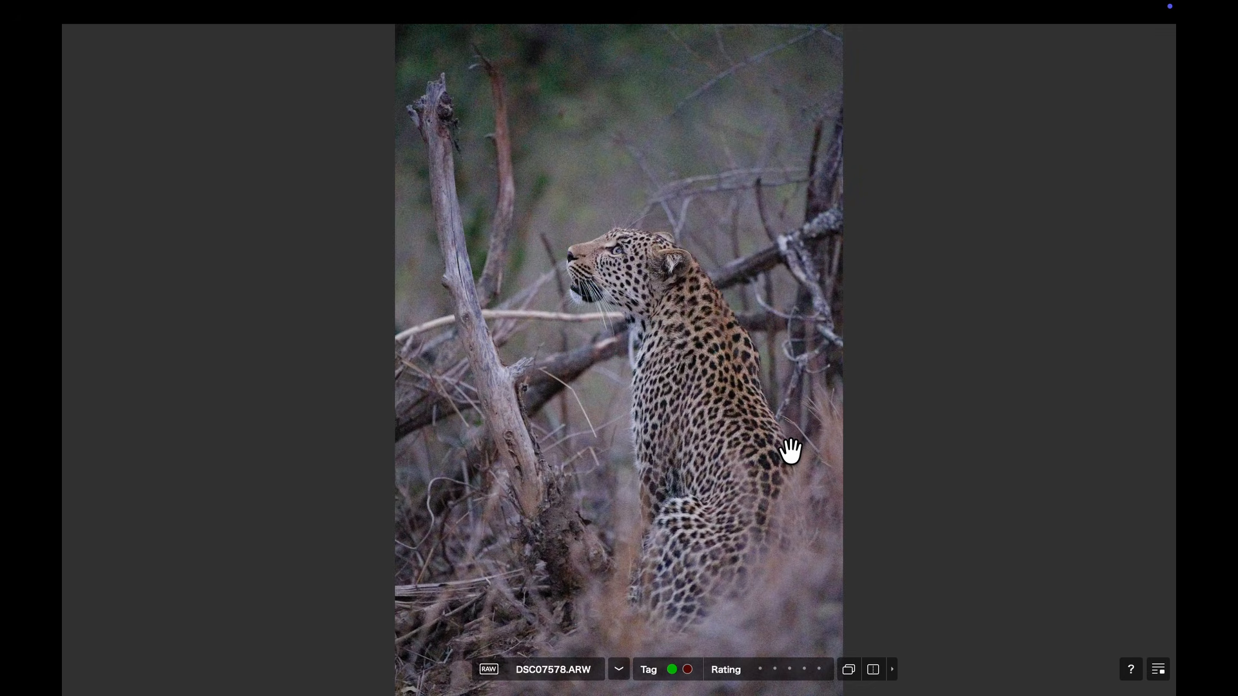
key("Right")
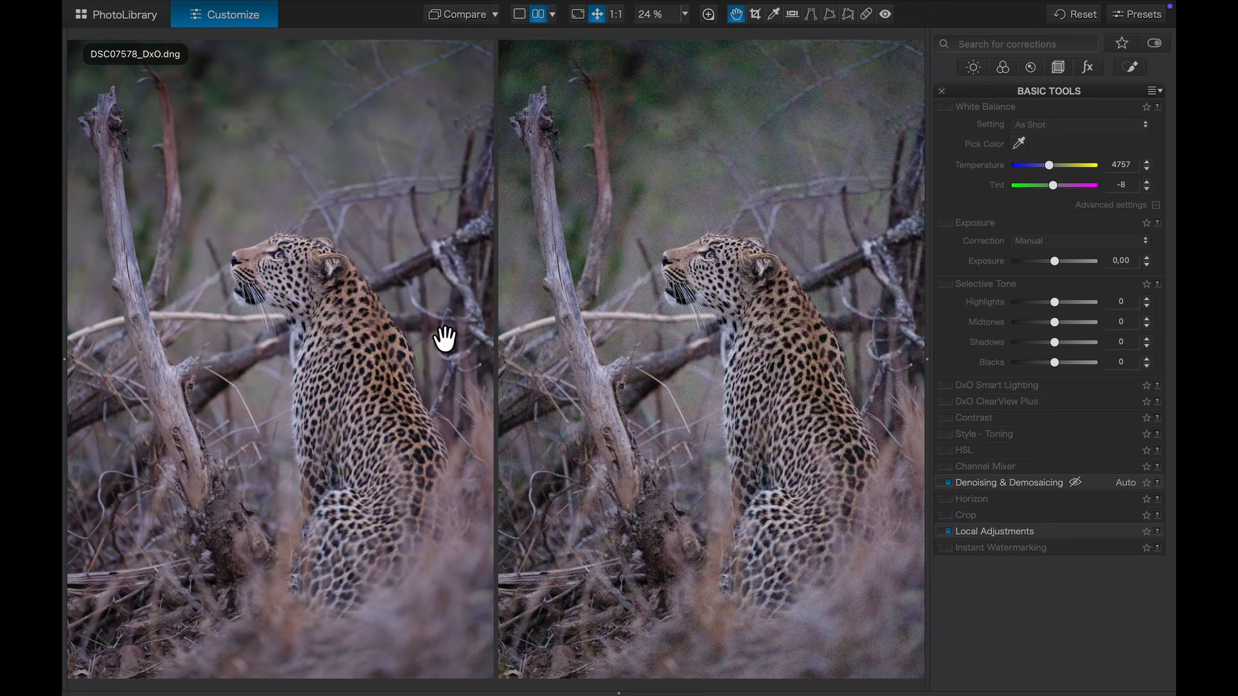
left_click(616, 15)
left_click_drag(587, 90, 591, 434)
left_click_drag(362, 147, 407, 555)
left_click_drag(278, 416, 317, 395)
left_click_drag(641, 296, 696, 348)
left_click_drag(836, 413, 810, 412)
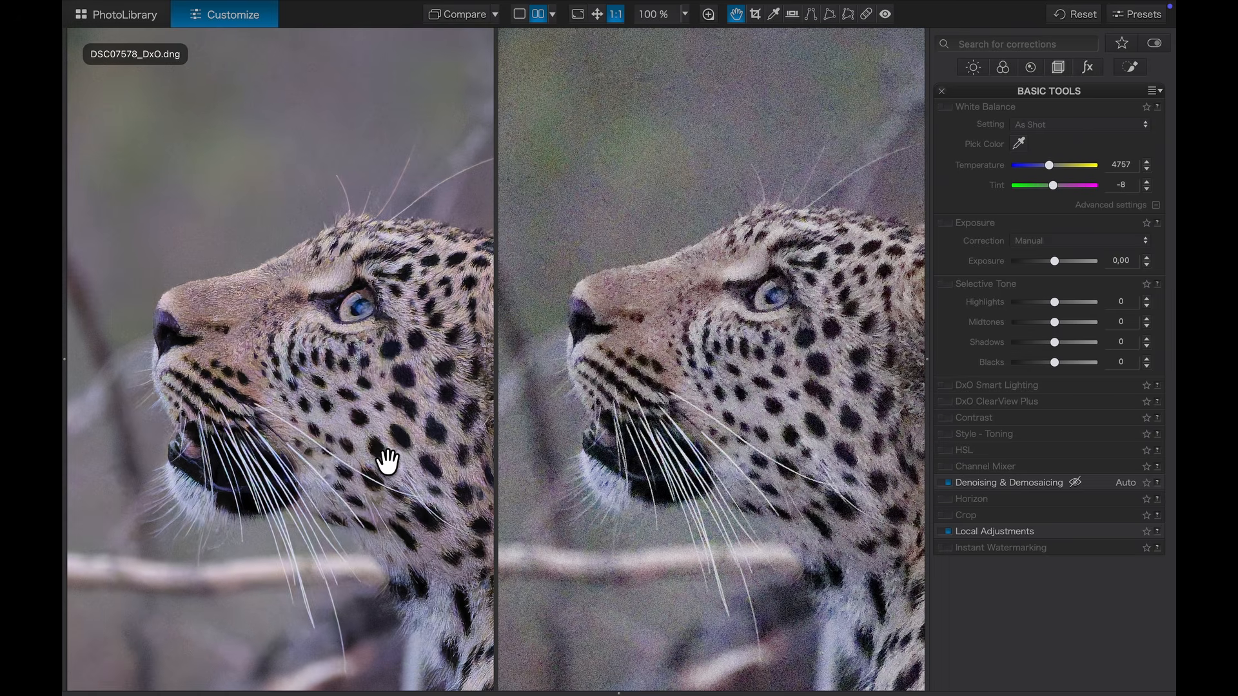
left_click_drag(416, 463, 389, 462)
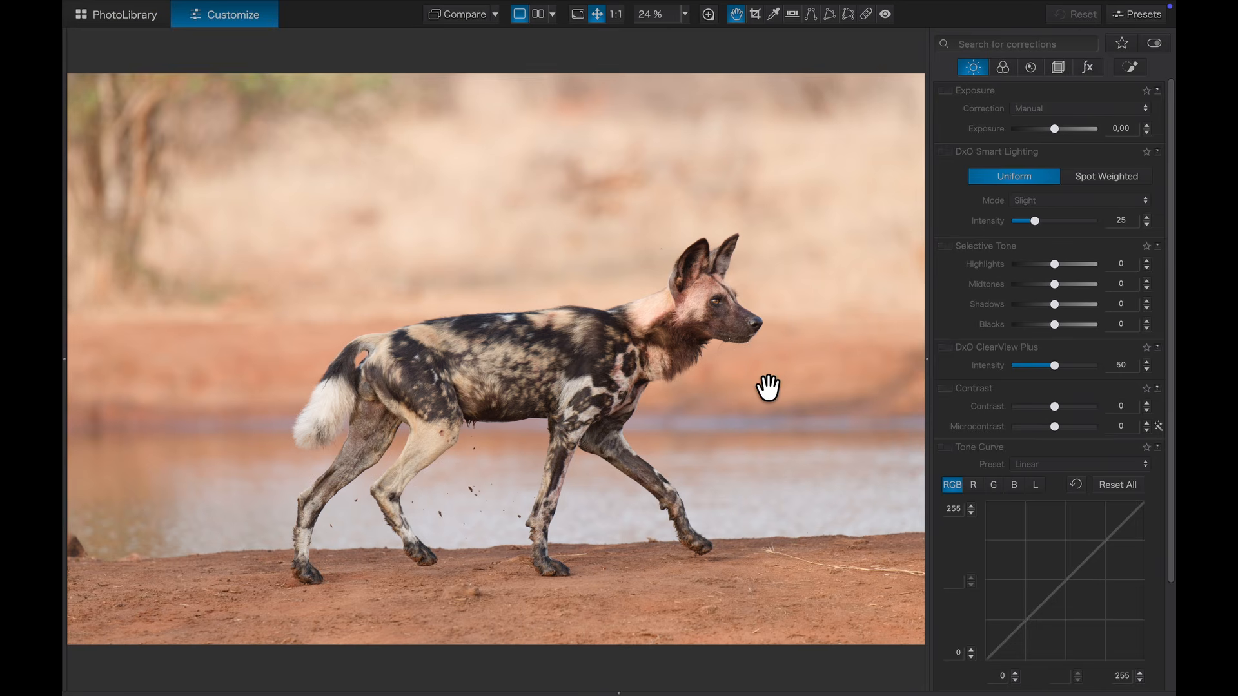
Step: Turn on denoising for the wild dog and inspect its eye and snout at 100%
left_click(1032, 68)
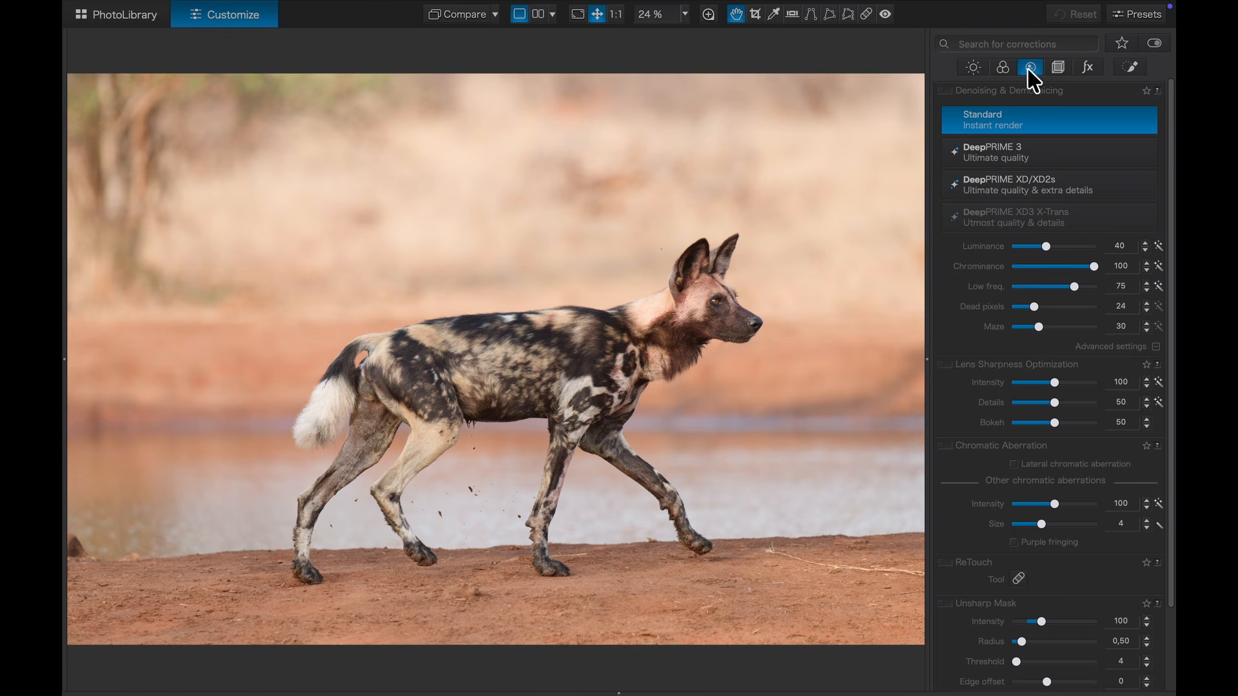
left_click(946, 91)
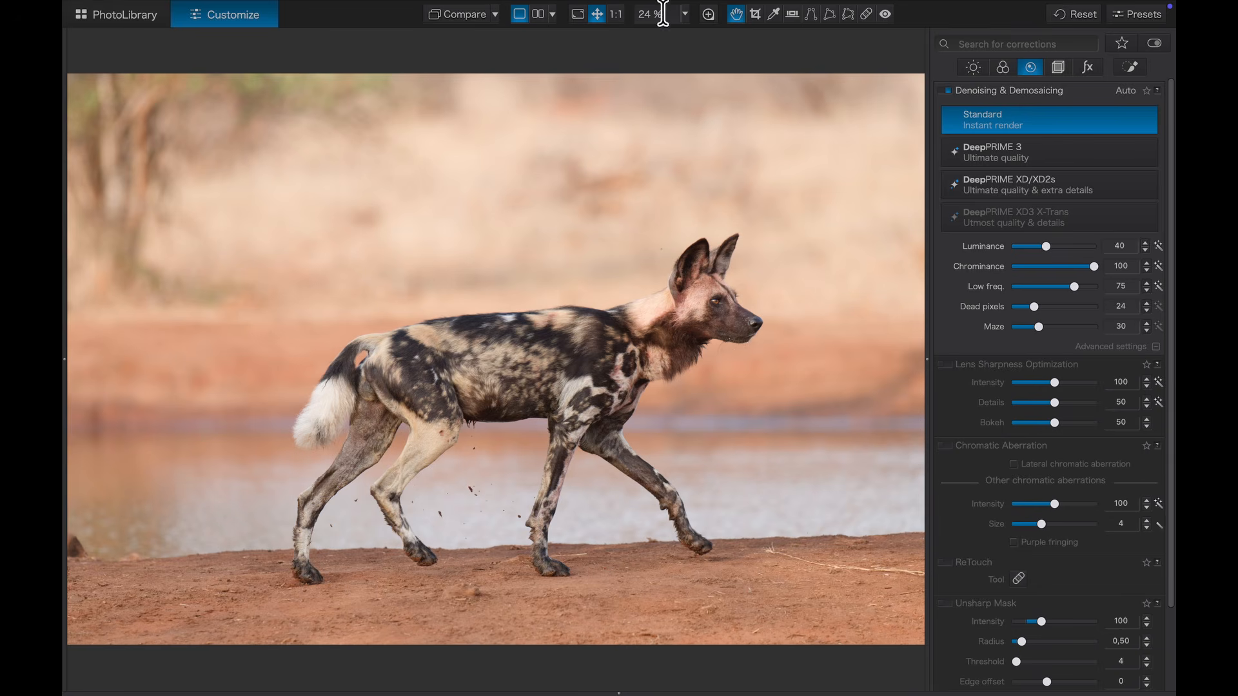
left_click(708, 14)
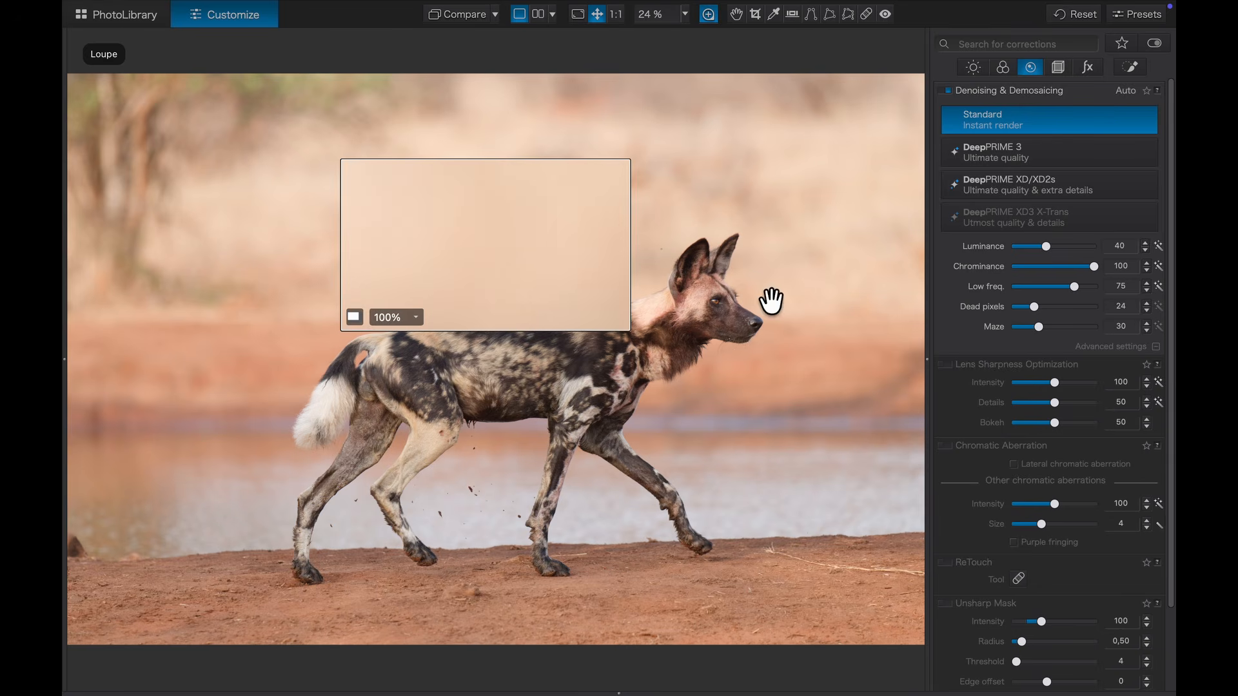
left_click_drag(826, 313, 793, 327)
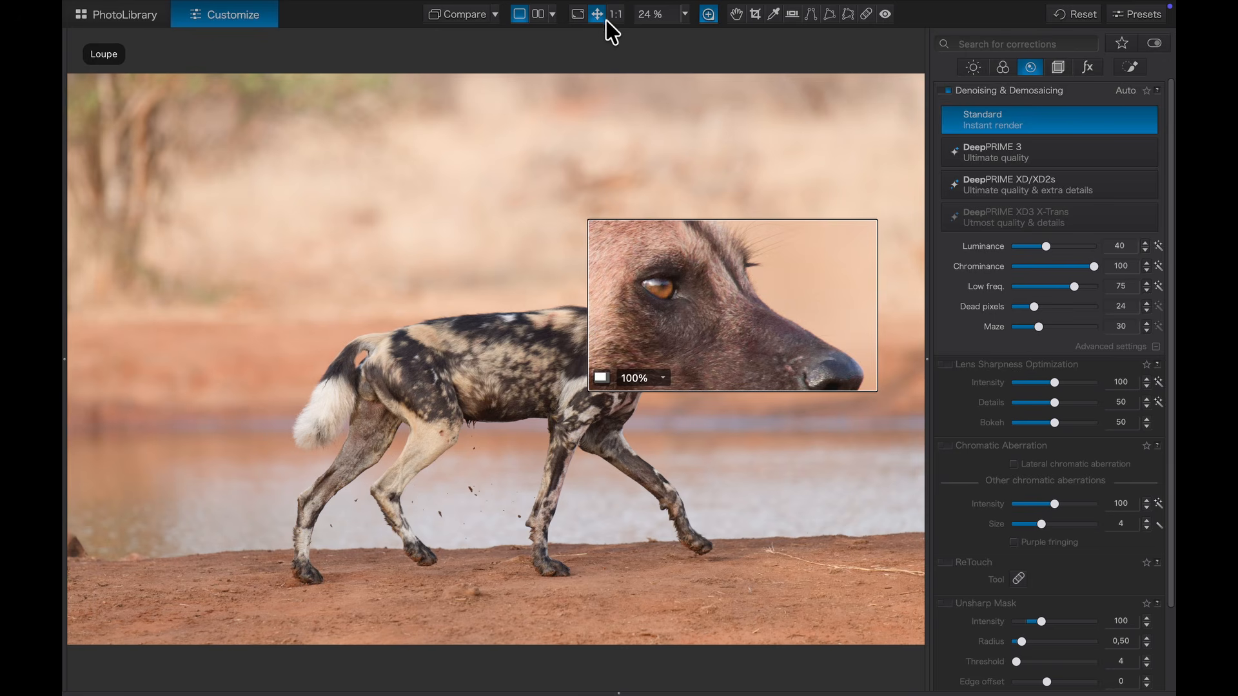
left_click(946, 364)
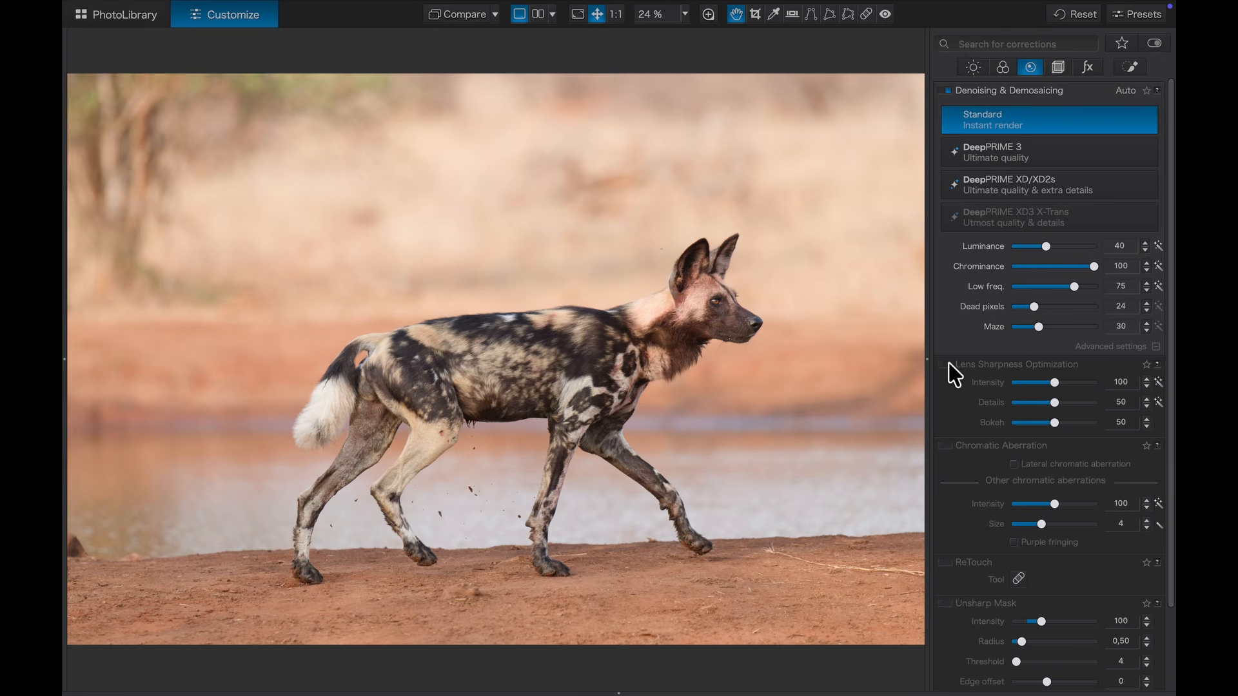
Step: Enable Lens Sharpness Optimization and recheck the dog's nose sharpness at 100%
left_click(946, 364)
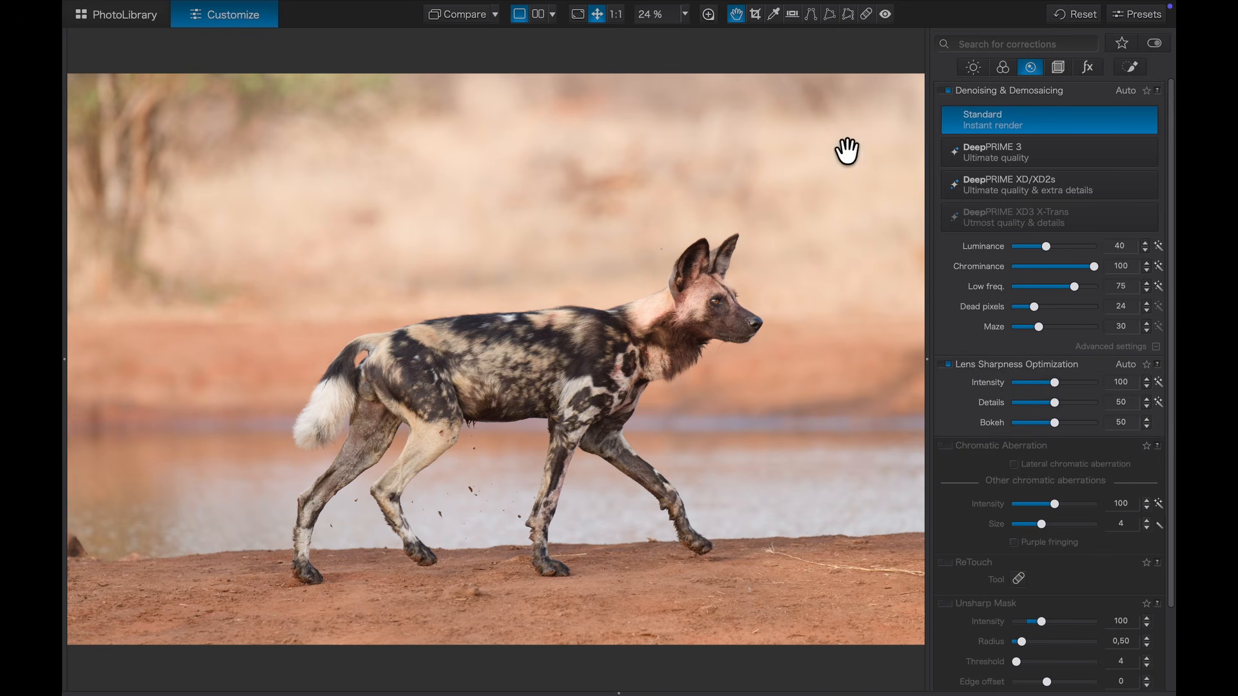
left_click(708, 13)
mouse_move(791, 340)
left_mouse_down()
mouse_move(802, 335)
mouse_move(806, 354)
mouse_move(785, 334)
mouse_move(798, 342)
mouse_move(799, 359)
mouse_move(787, 355)
left_mouse_up()
Step: Tighten the crop from three corners and rotate the image slightly to level it, then apply
left_click(755, 14)
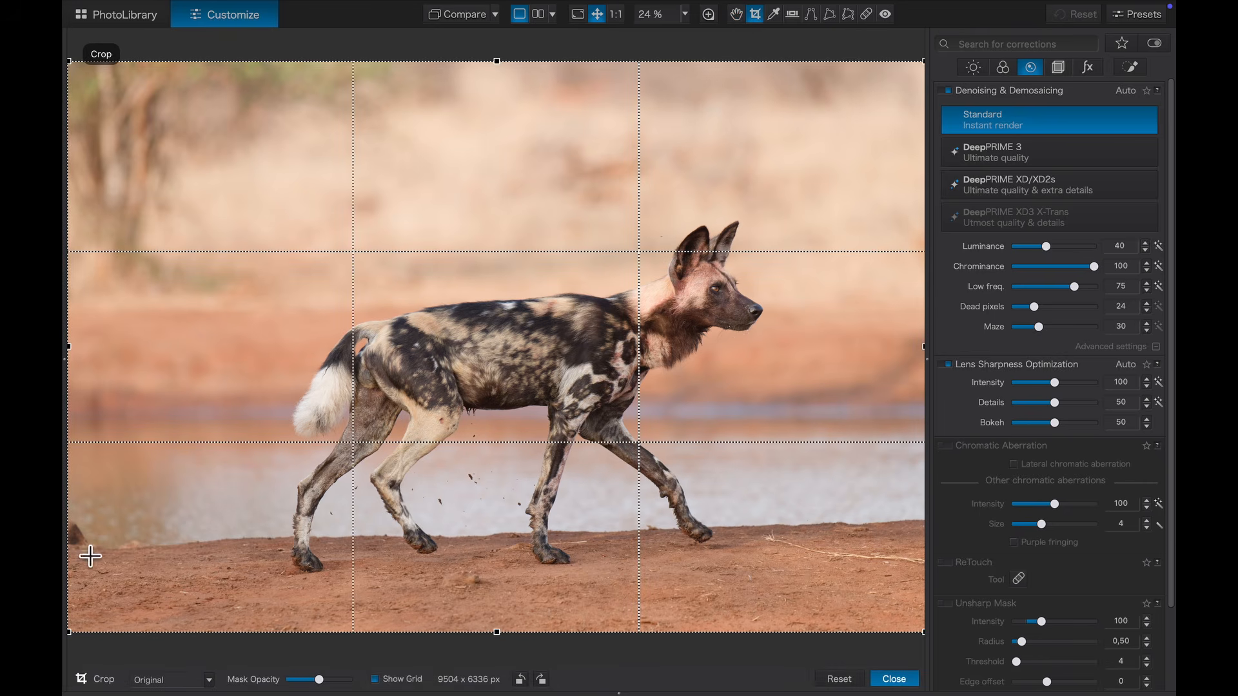
left_click_drag(69, 61, 162, 124)
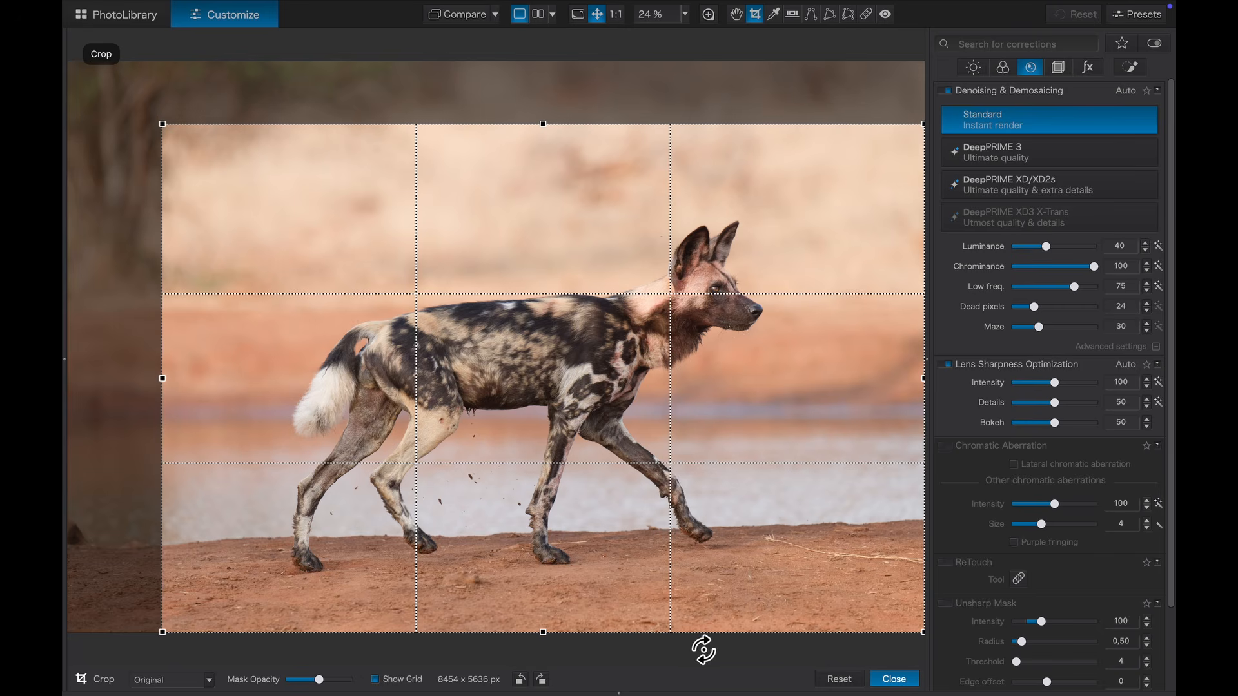
left_click_drag(703, 652, 696, 652)
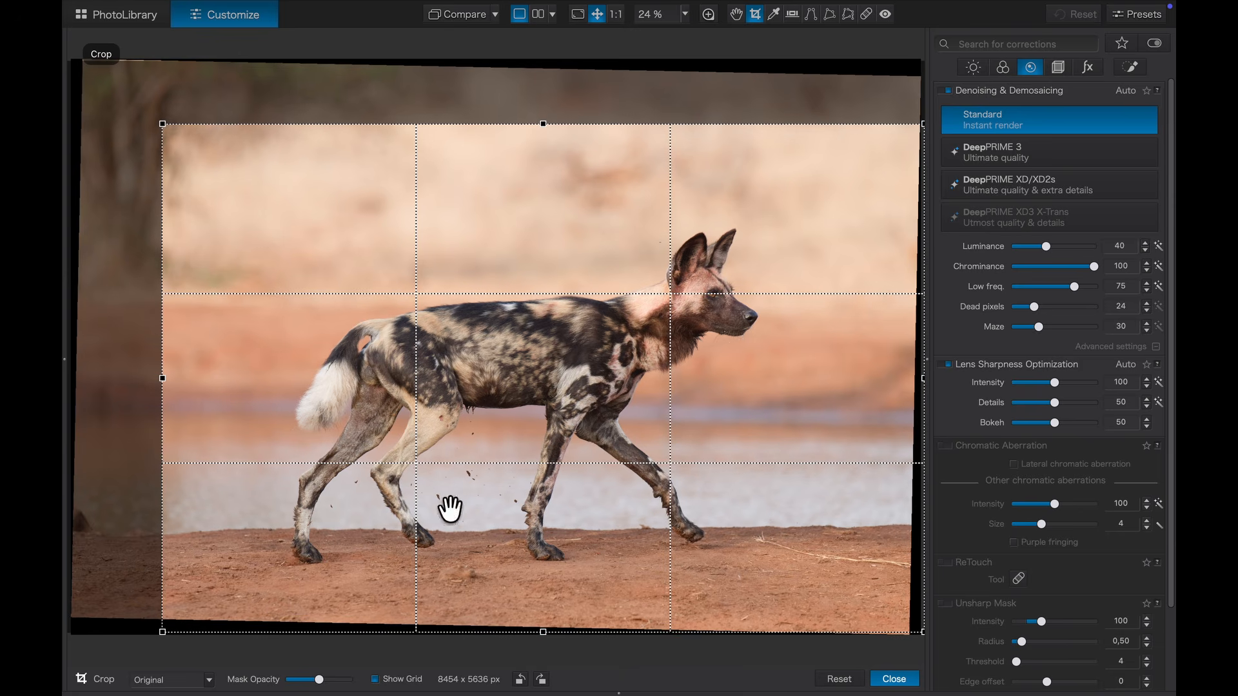
left_click_drag(723, 653, 718, 652)
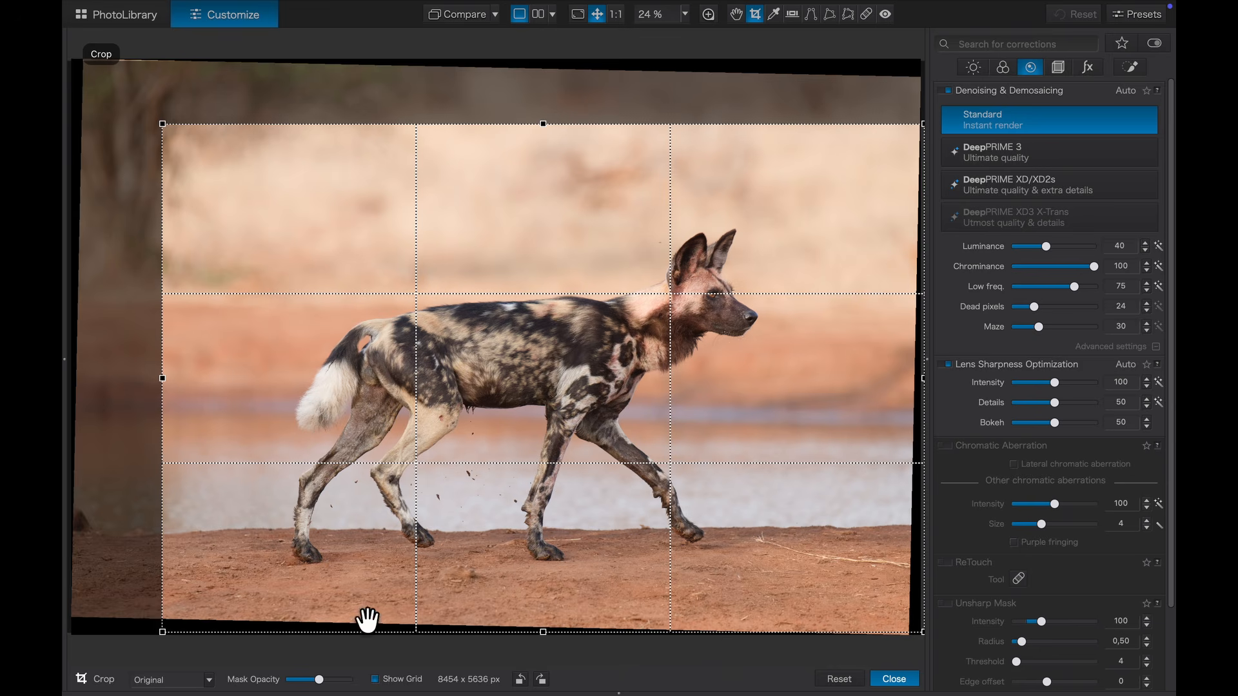
left_click_drag(163, 635, 179, 616)
left_click_drag(925, 124, 902, 150)
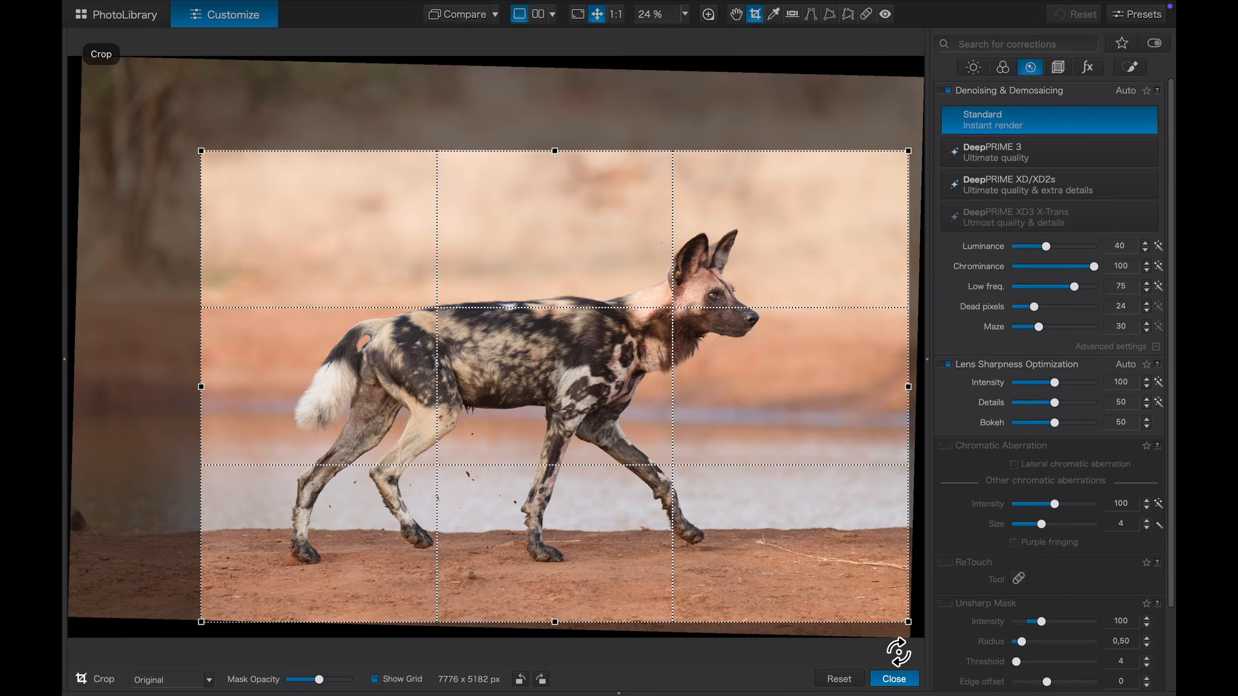
left_click(897, 678)
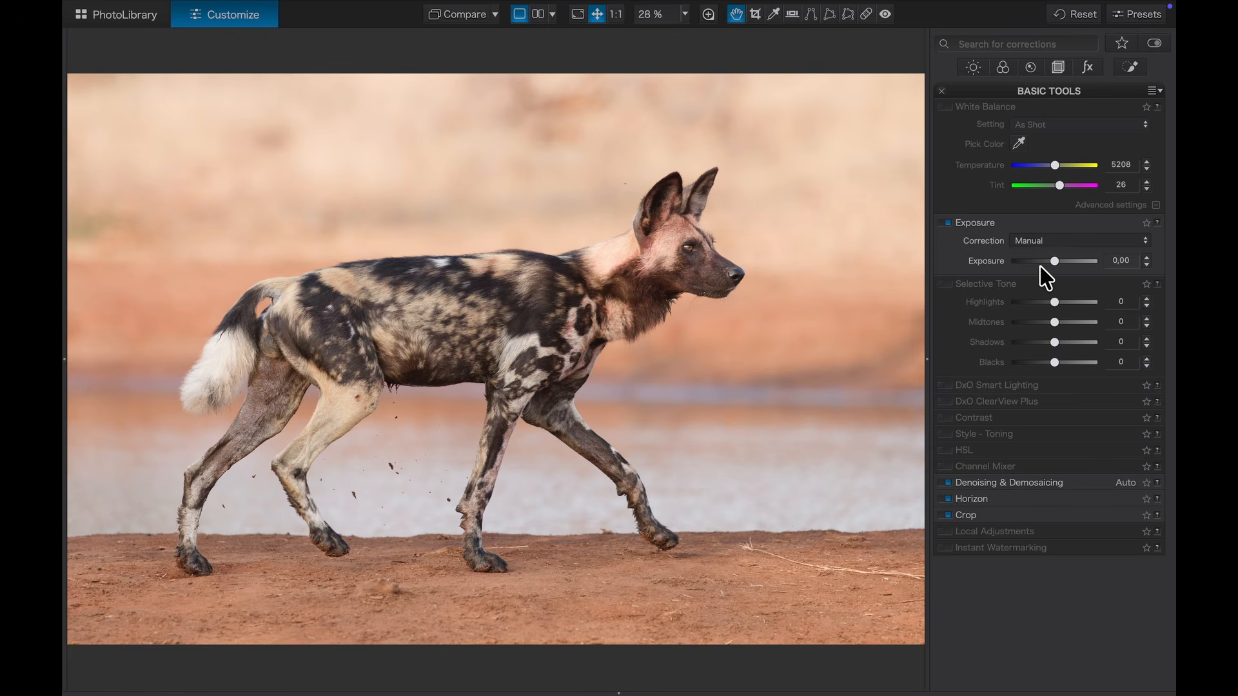
Step: Undo the exposure change and pick the dog's white tail for white balance: Temperature 4995, Tint 20
key("super+z")
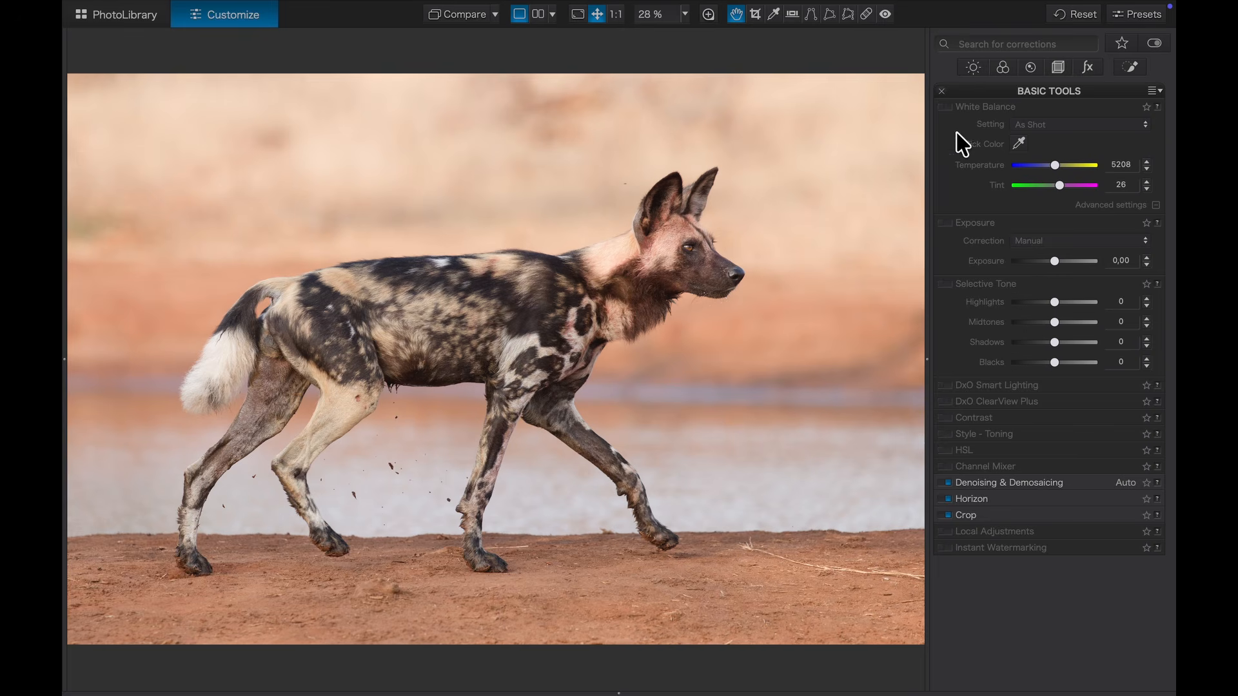
left_click(1022, 143)
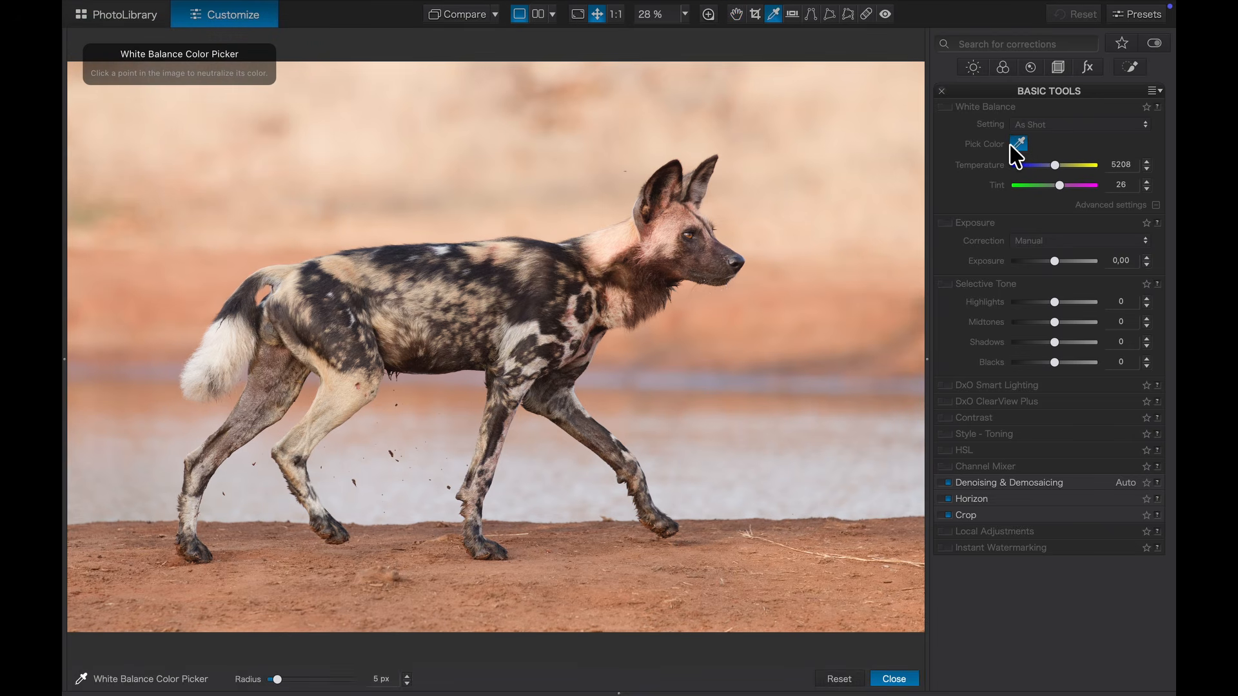
left_click(214, 336)
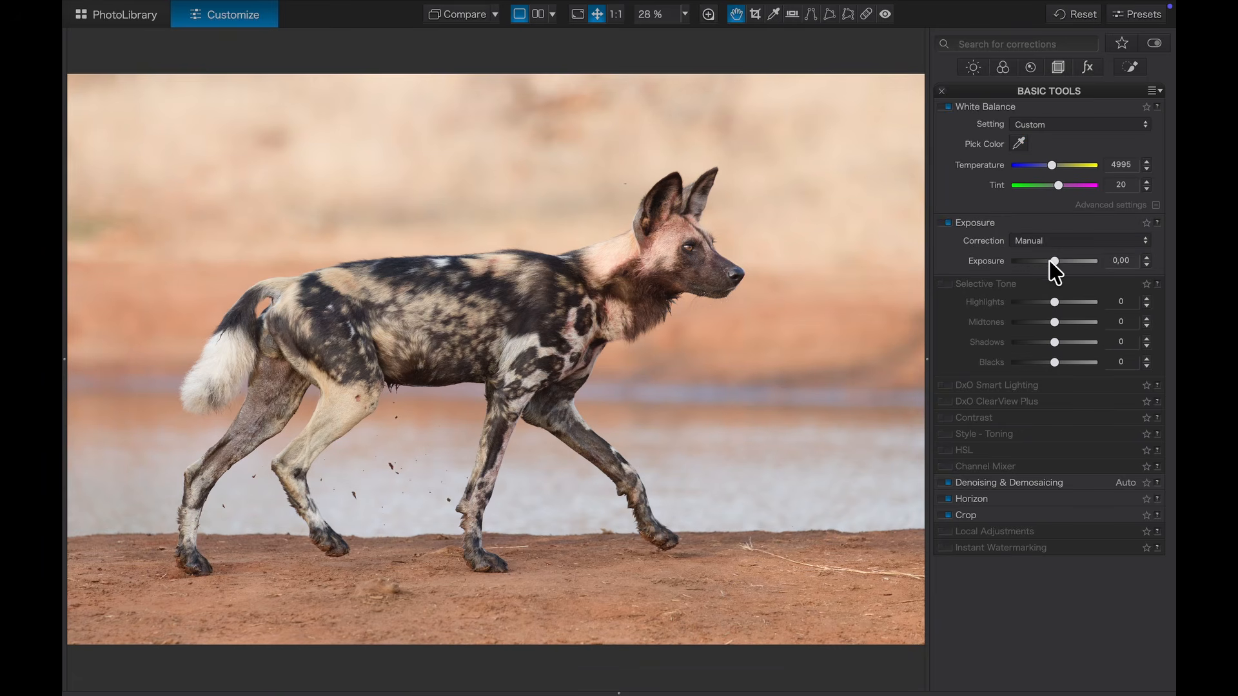
Step: Set Exposure to 0,19 and Selective Tone to Highlights -41, Midtones 10, Shadows 12, Blacks -14
left_click_drag(1054, 260, 1057, 261)
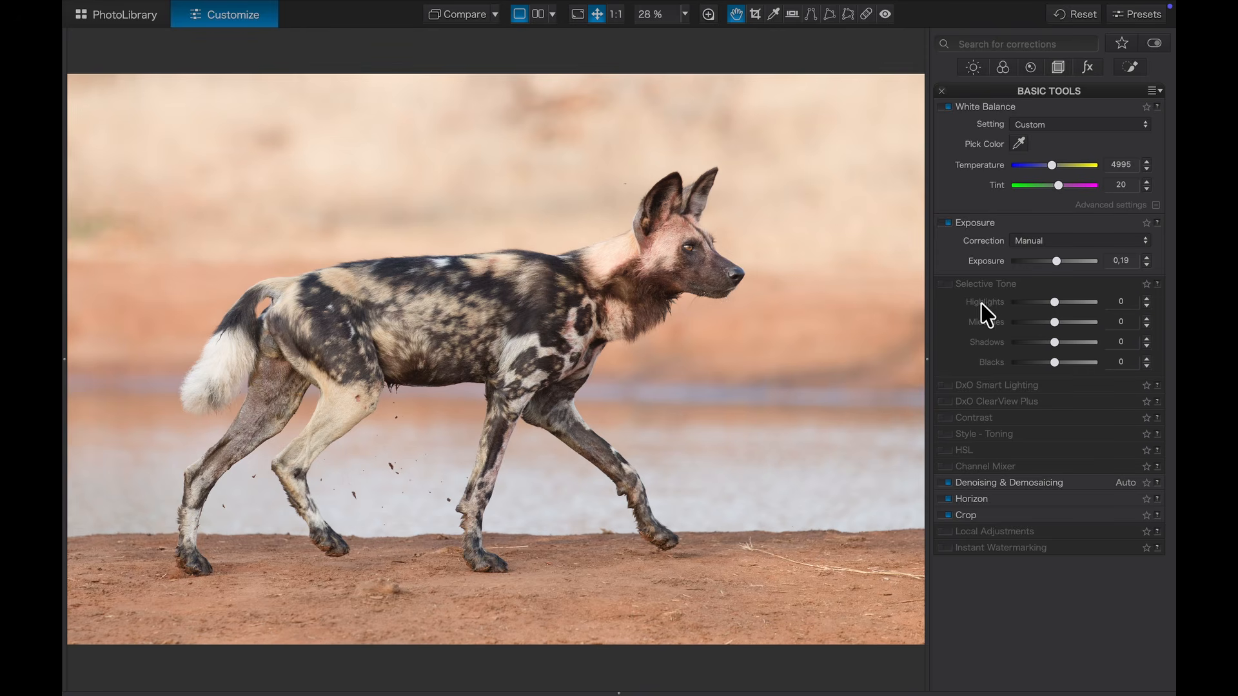
left_click(946, 283)
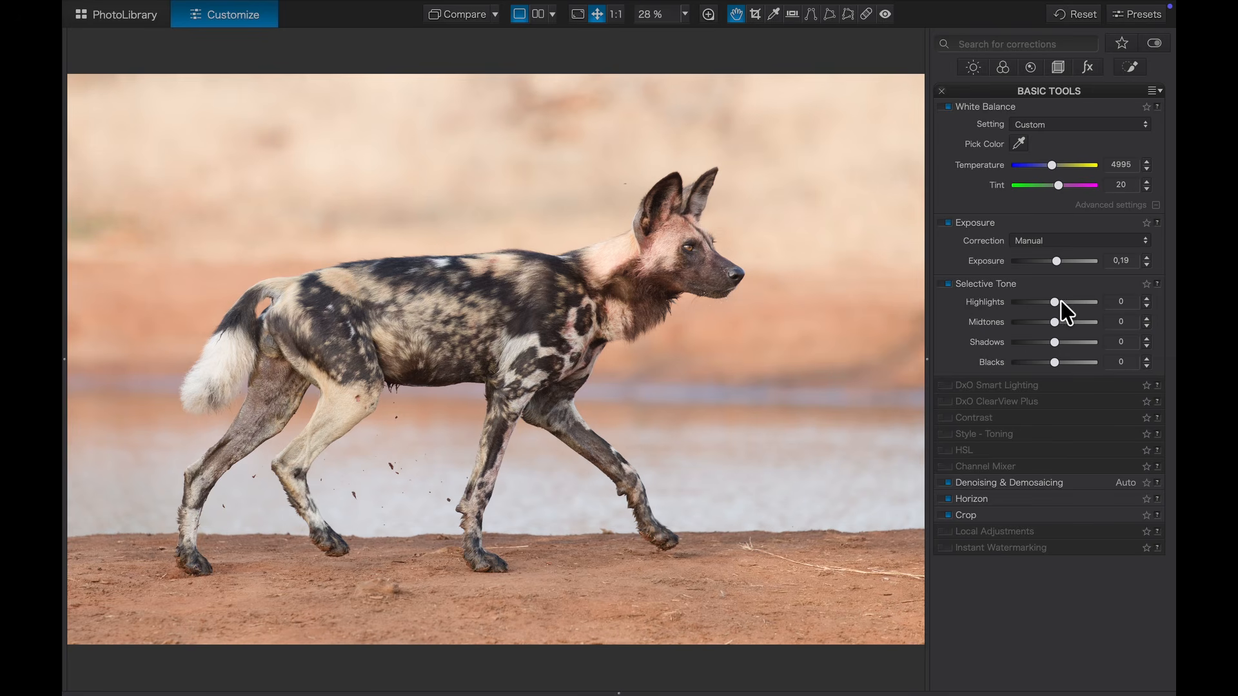
left_click_drag(1055, 302, 1047, 303)
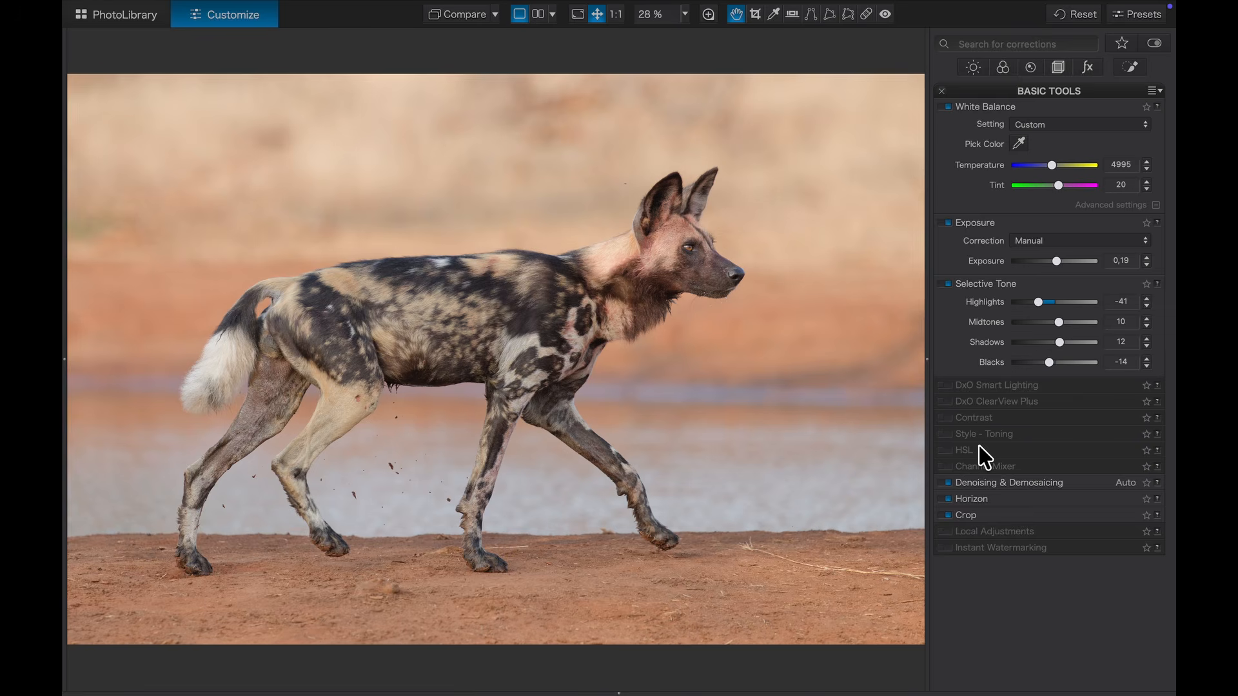
left_click(970, 448)
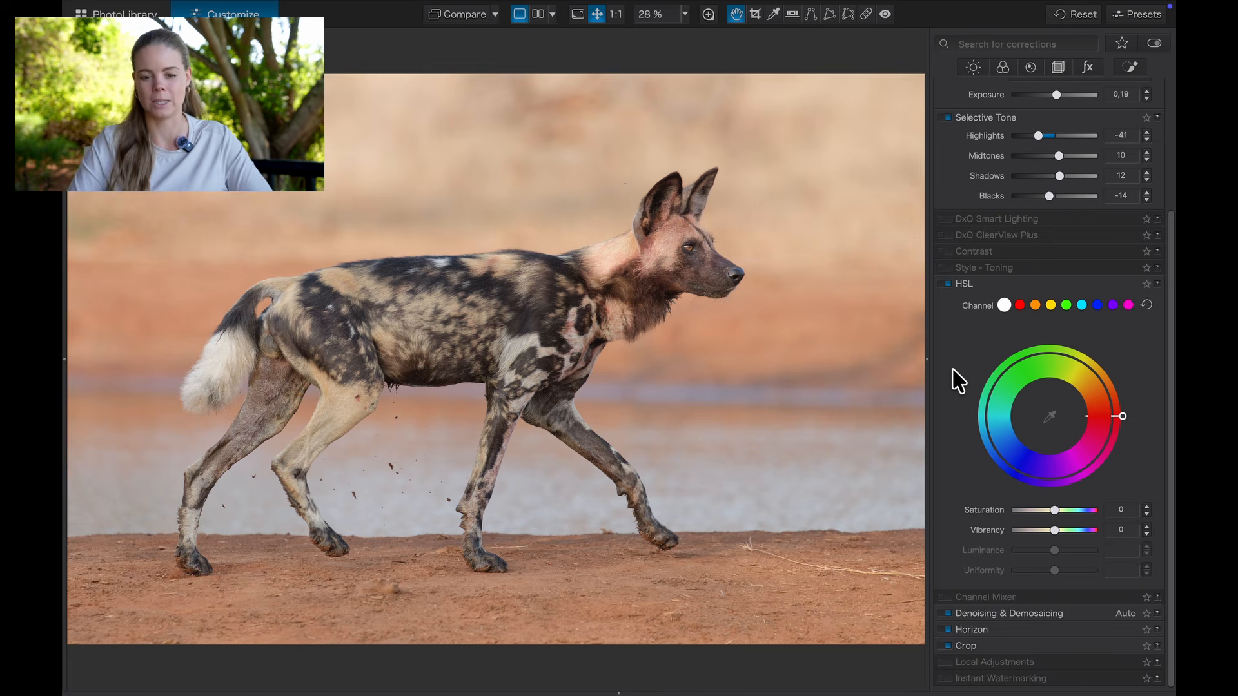
Step: Set orange saturation to 19 and yellow to -15, widening the yellow hue range
left_click(1036, 306)
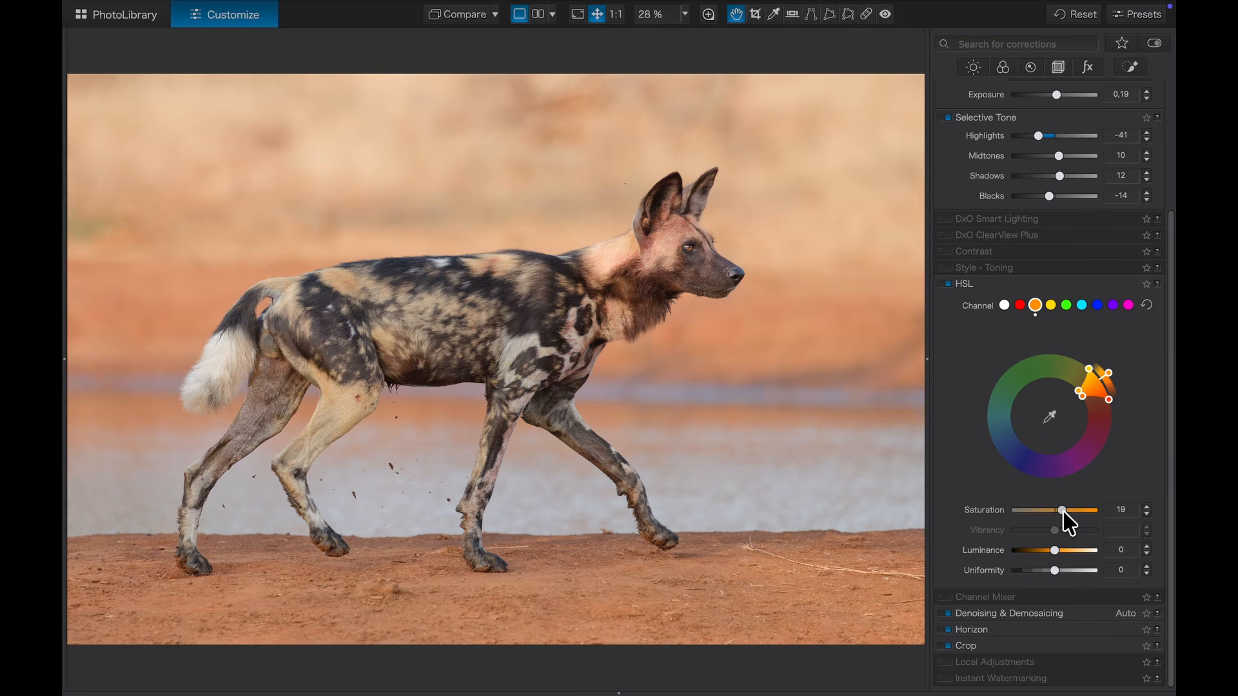
left_click(1051, 306)
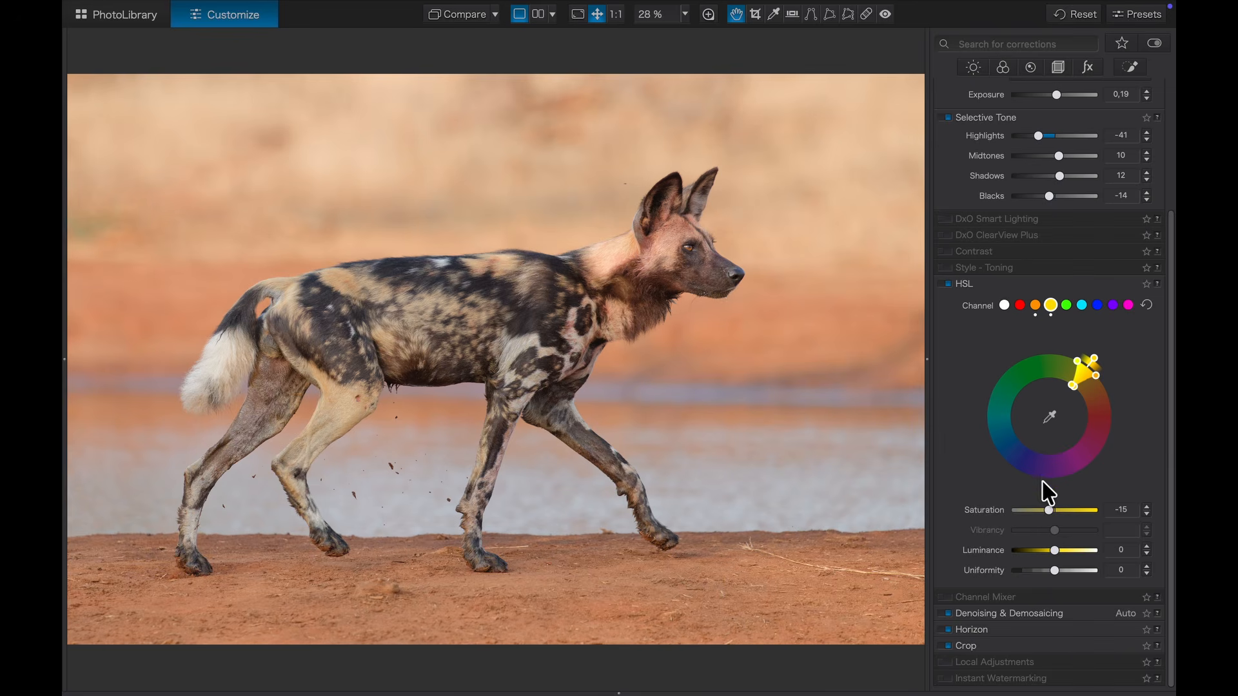
mouse_move(1090, 367)
left_mouse_down()
mouse_move(1105, 359)
mouse_move(1094, 357)
left_mouse_up()
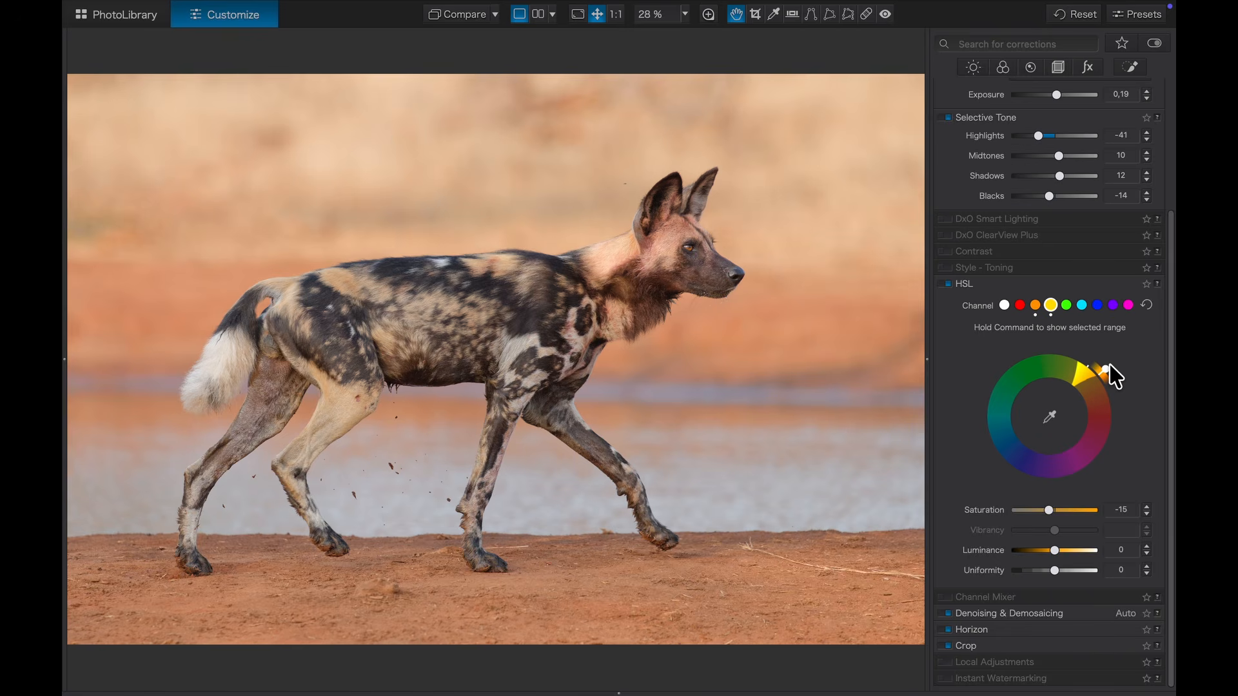
mouse_move(1110, 366)
left_mouse_down()
mouse_move(1080, 346)
mouse_move(1105, 358)
left_mouse_up()
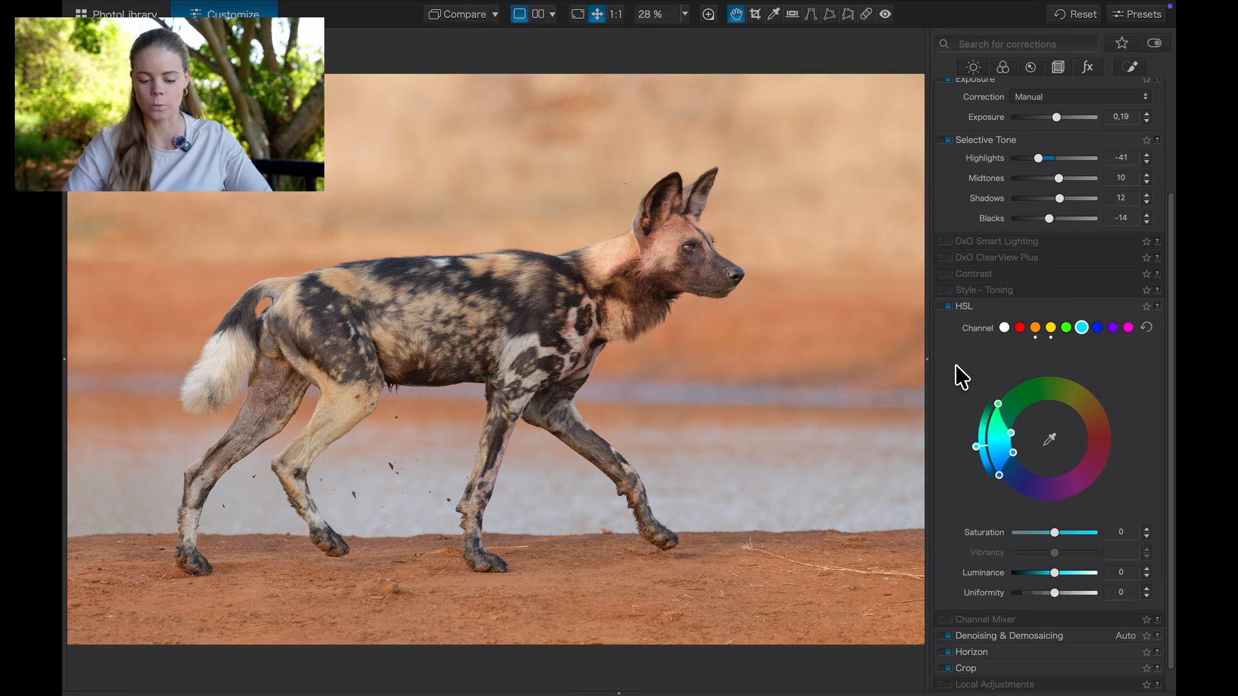
Step: Toggle the HSL adjustments off and on to compare before and after
left_click(945, 307)
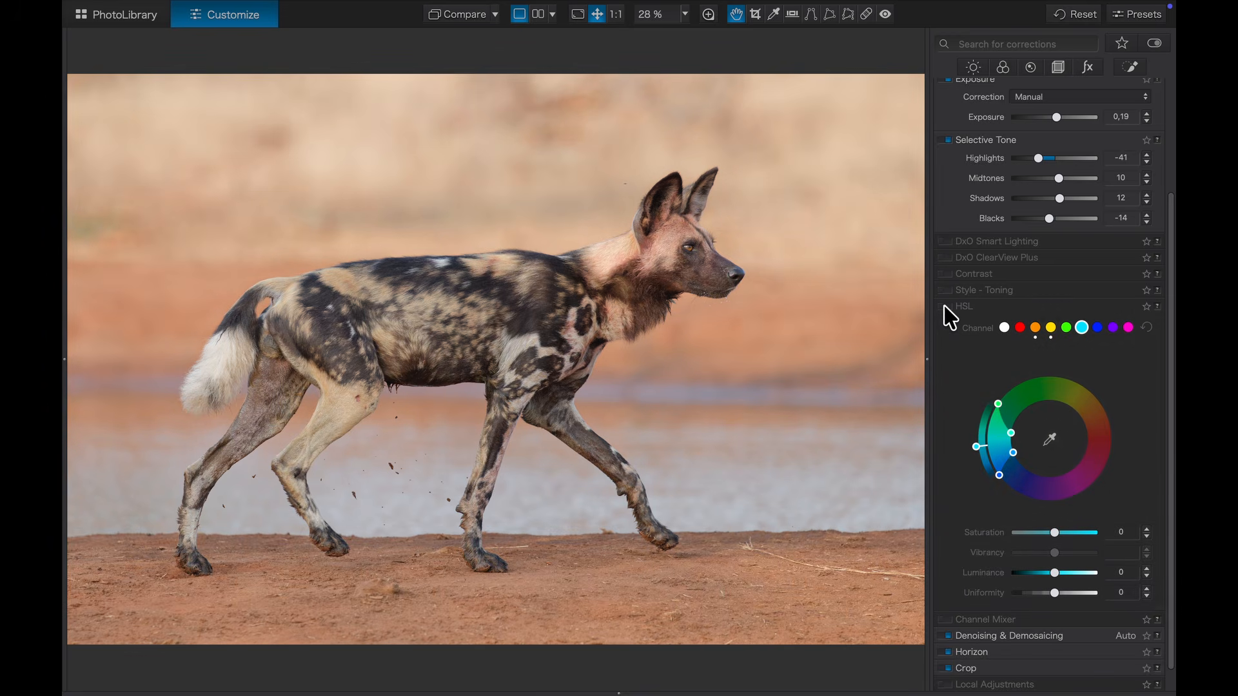
left_click(945, 307)
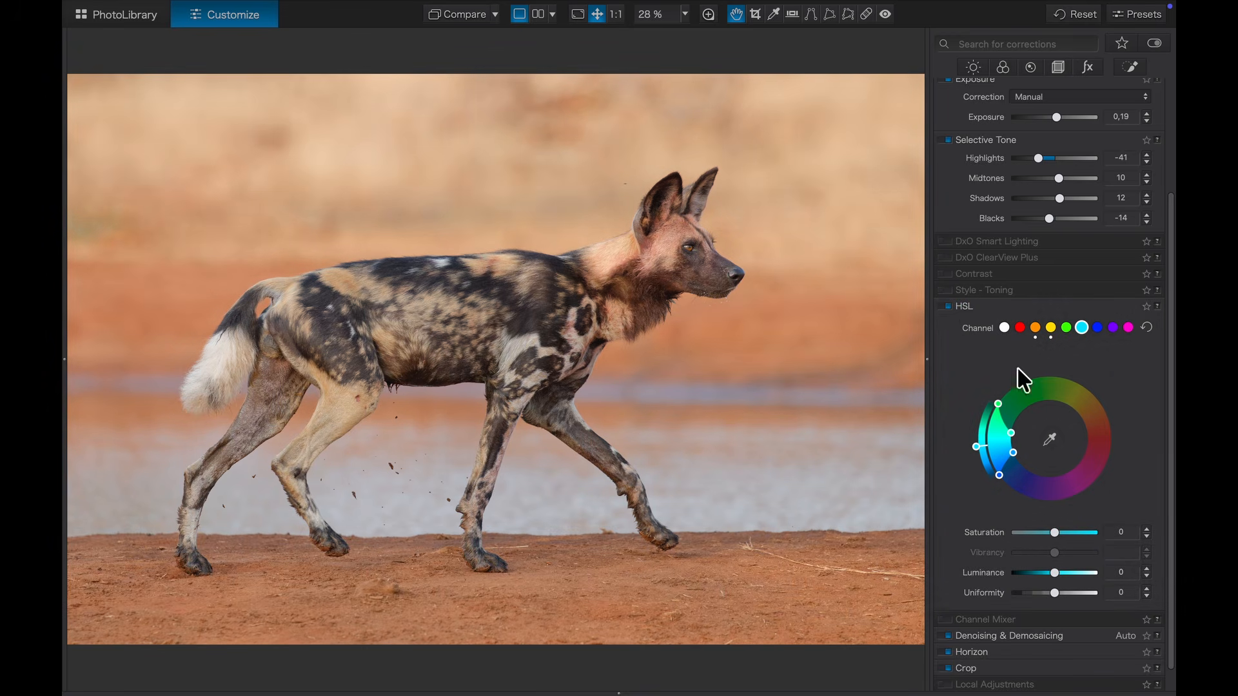
left_click(947, 307)
left_click(946, 307)
scroll(976, 361, "up", 3)
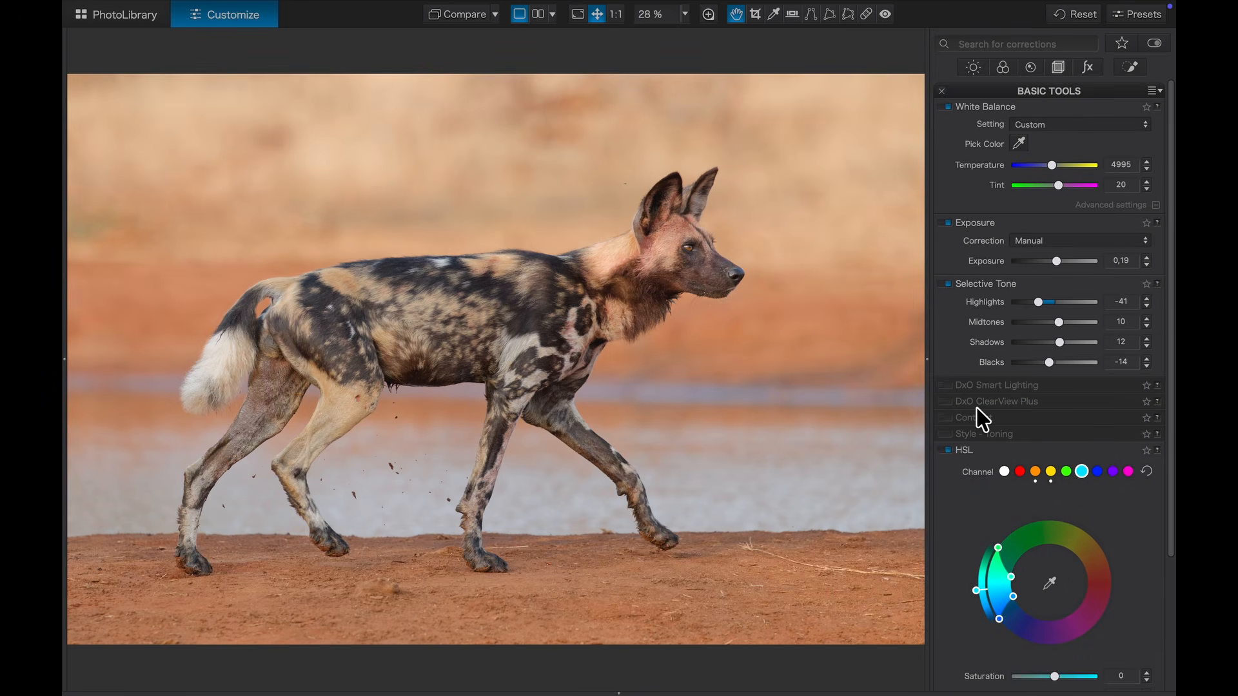
Step: Enable the Tone Curve and add shadow, highlight and midtone control points
left_click(972, 68)
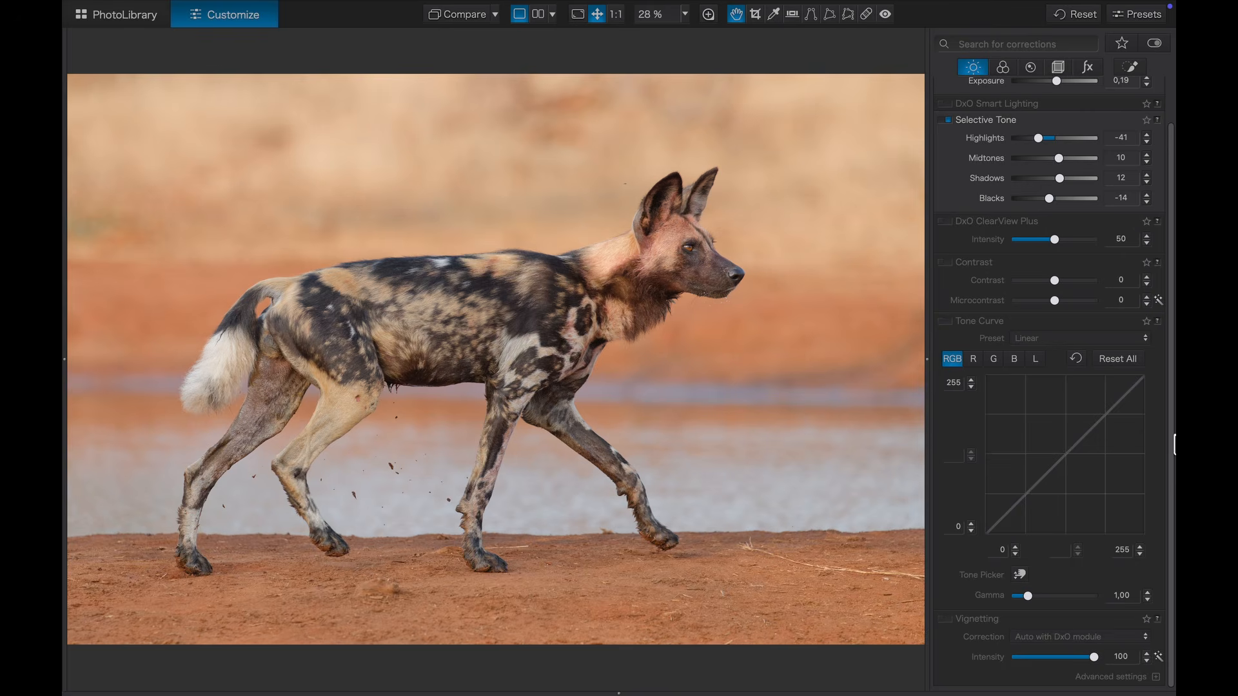
left_click(945, 321)
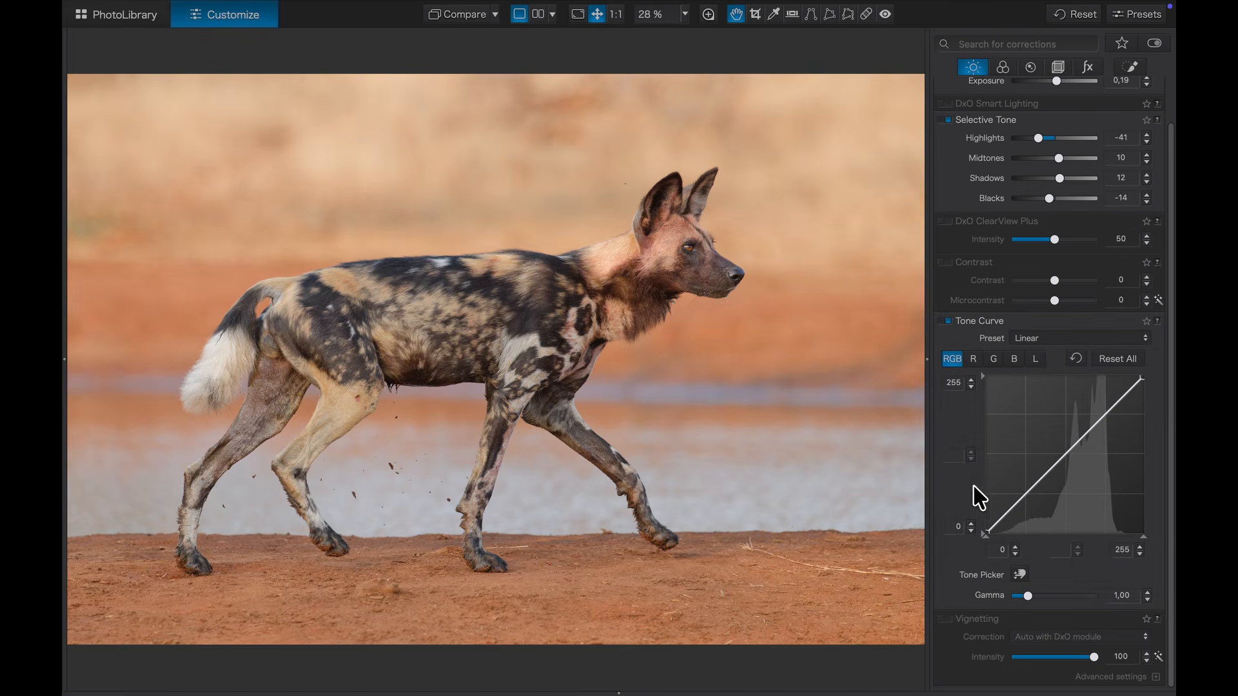
left_click_drag(1024, 495, 1027, 505)
left_click(1023, 495)
left_click(1104, 414)
left_click(1065, 455)
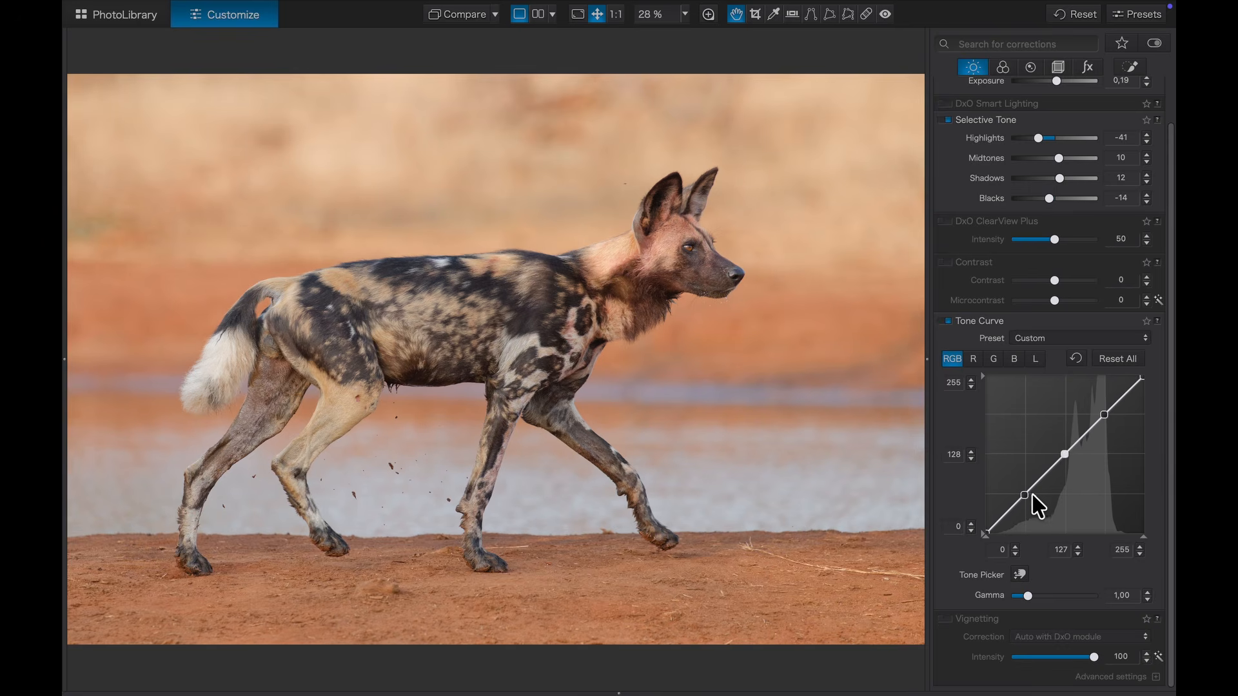
Step: Shape the points into a gentle S-curve (midpoint 129→124) and toggle it to compare
left_click_drag(1024, 494, 1026, 496)
left_click_drag(1108, 424, 1108, 423)
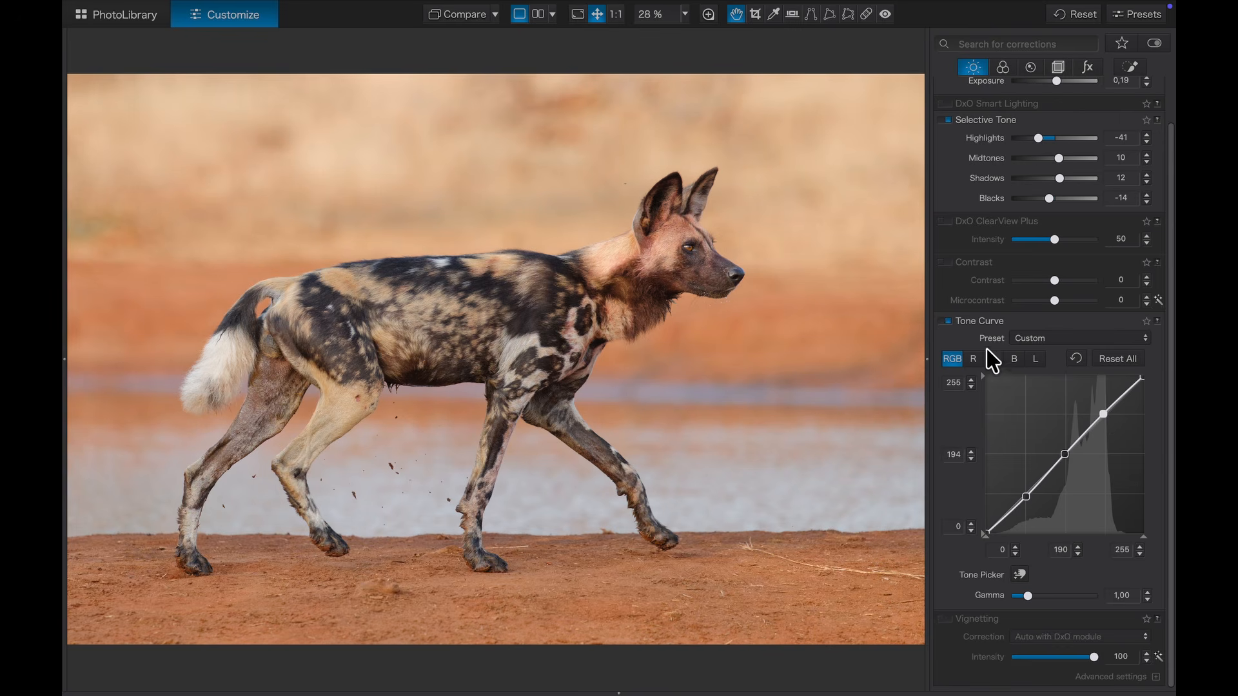
left_click_drag(1065, 455, 1066, 459)
left_click(946, 321)
left_click(947, 322)
left_click(945, 321)
left_click(946, 322)
scroll(970, 389, "up", 2)
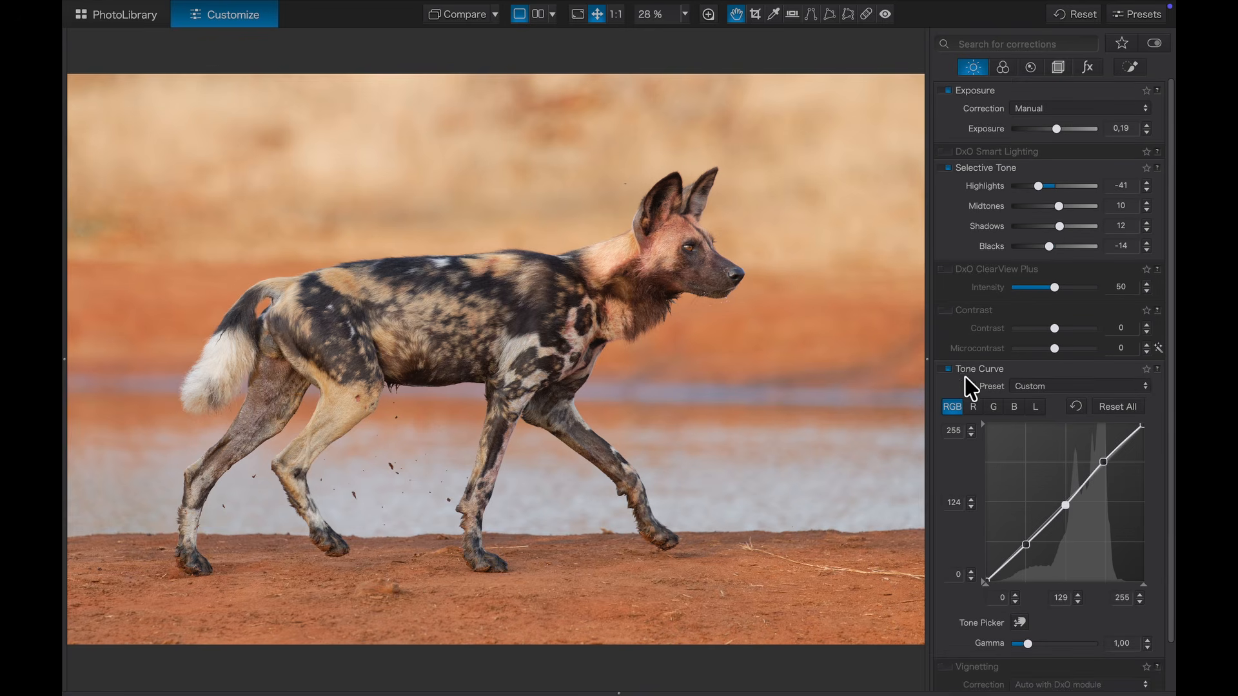
Step: Draw a graduated filter mask over the lower ground of the wild dog photo
left_click(1129, 68)
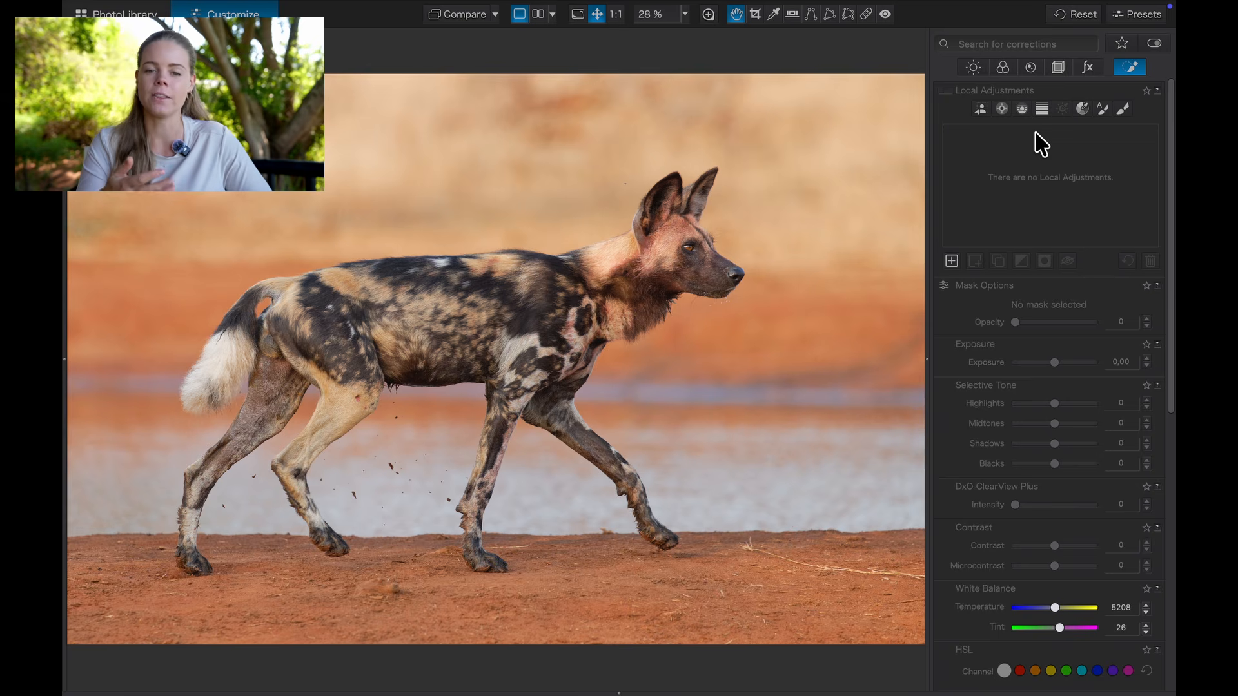
left_click(1041, 110)
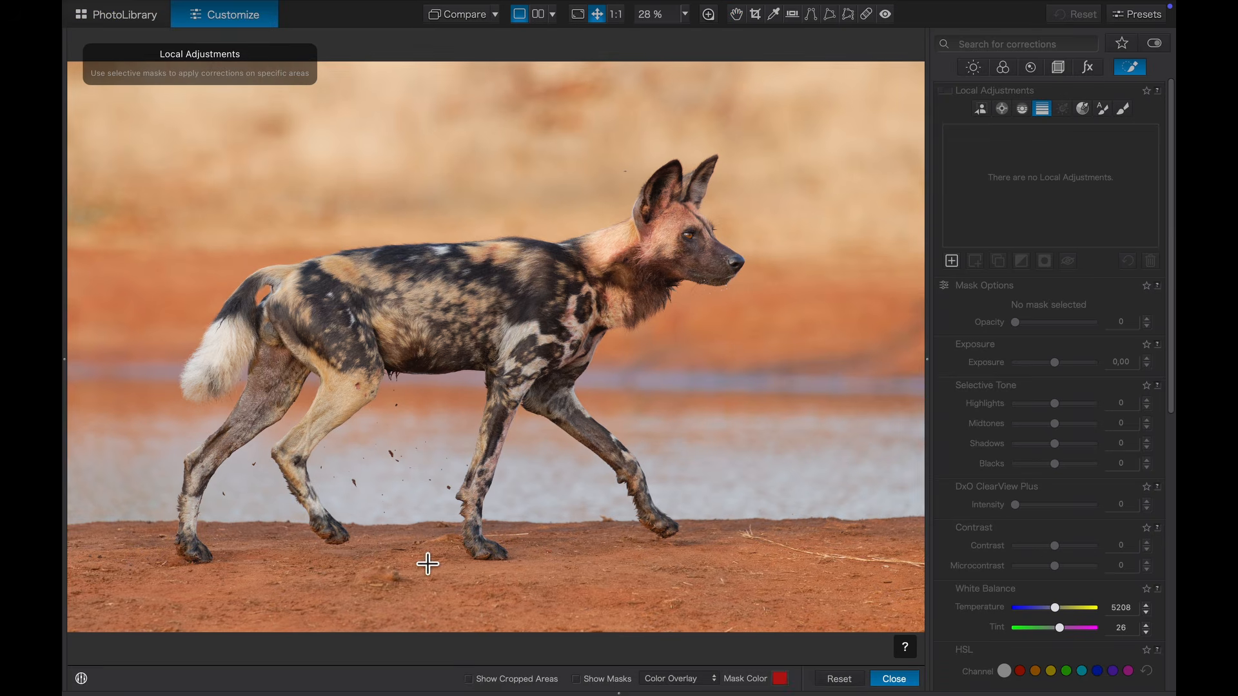
left_click_drag(413, 581, 479, 374)
left_click_drag(410, 583, 423, 519)
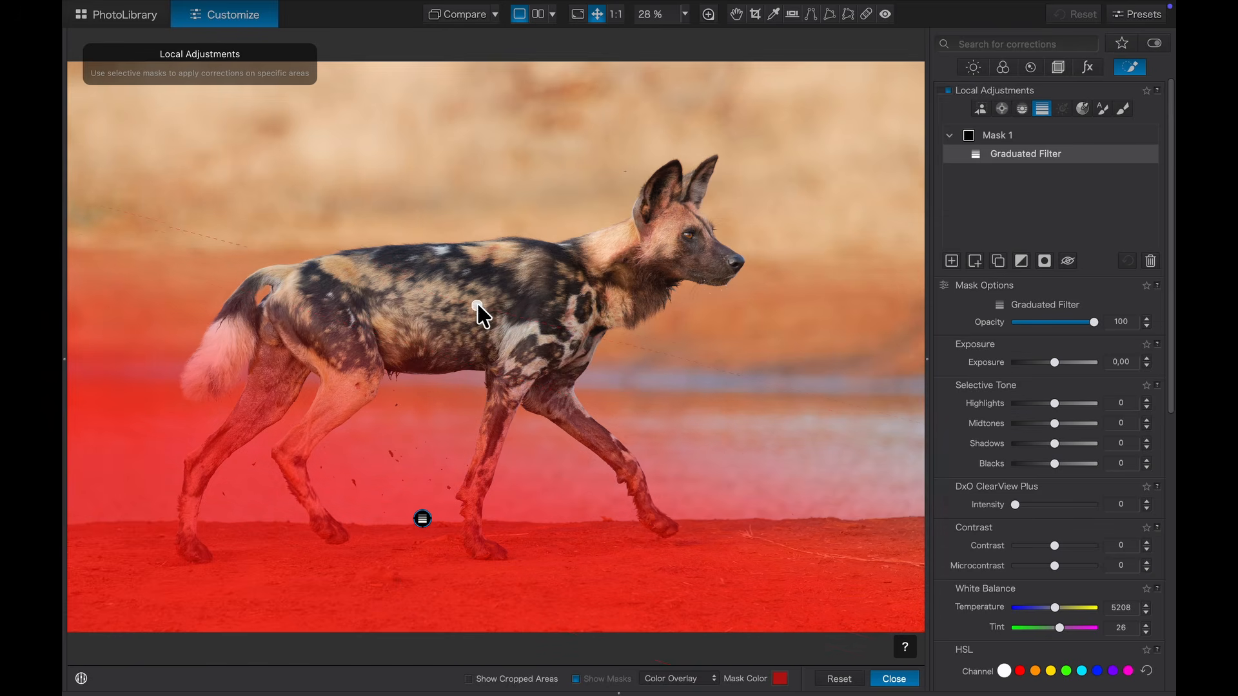
left_click_drag(463, 298, 473, 298)
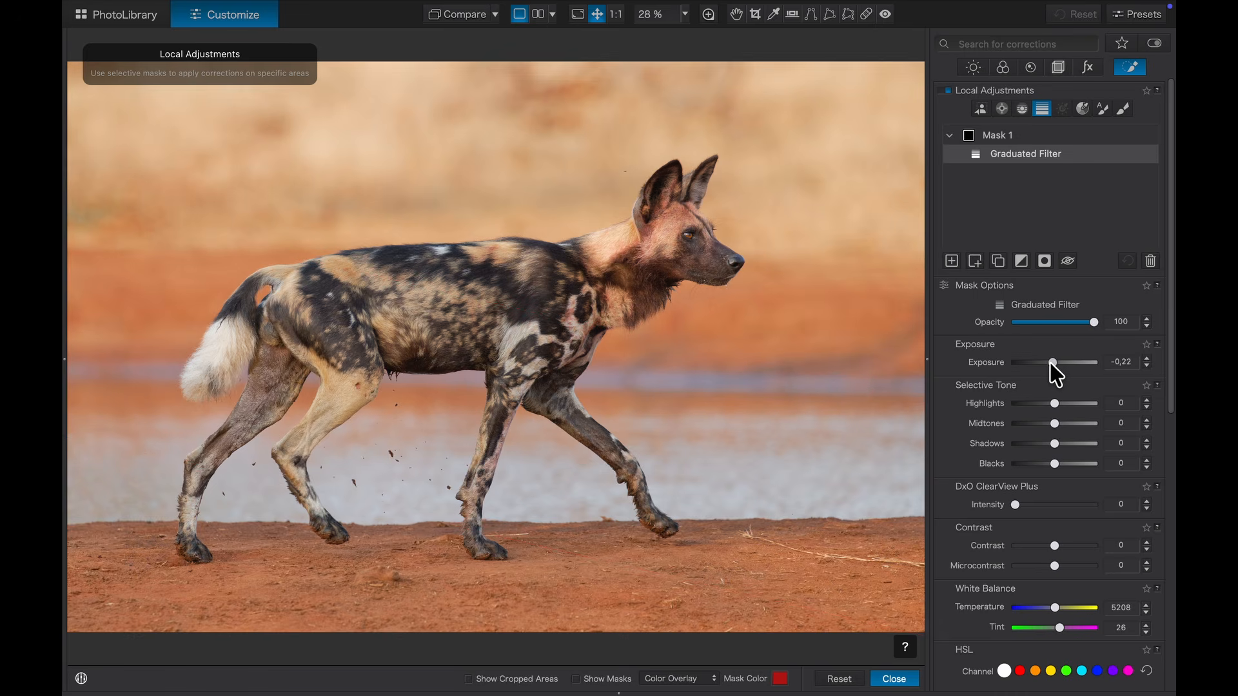
Step: Set the mask's Exposure to -0,52 and Midtones to -19, then select Mask 1
left_click_drag(1053, 363, 1048, 363)
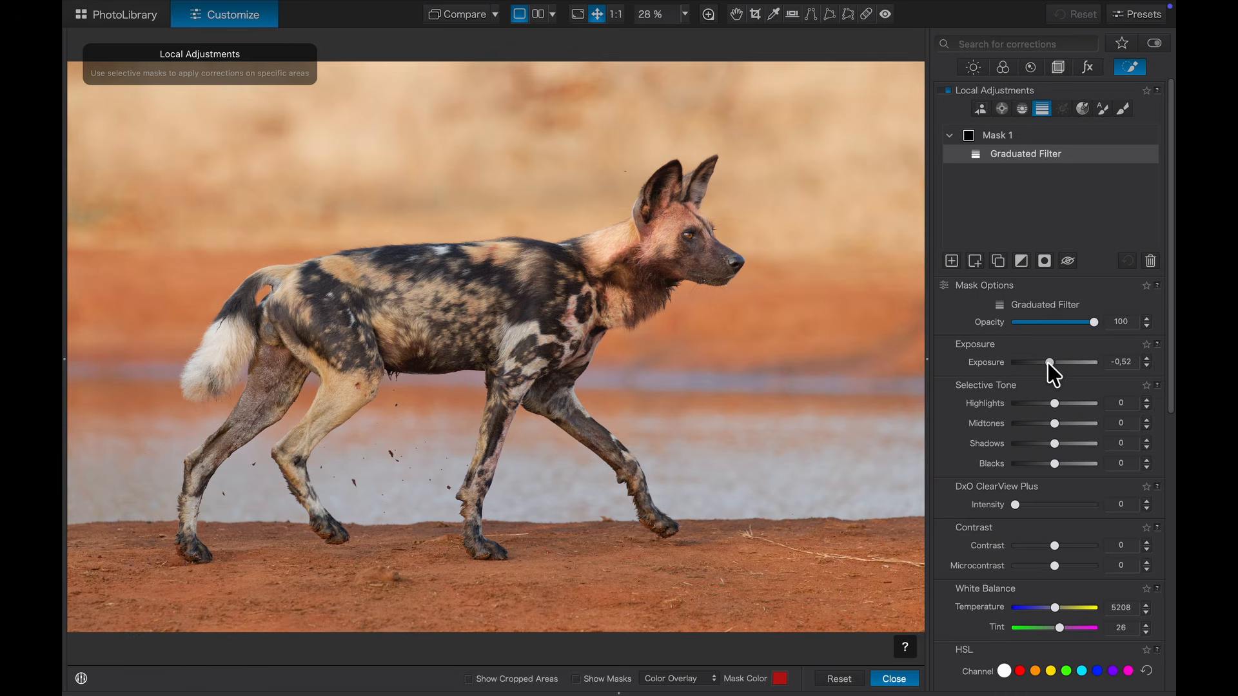
left_click_drag(1052, 427, 1037, 446)
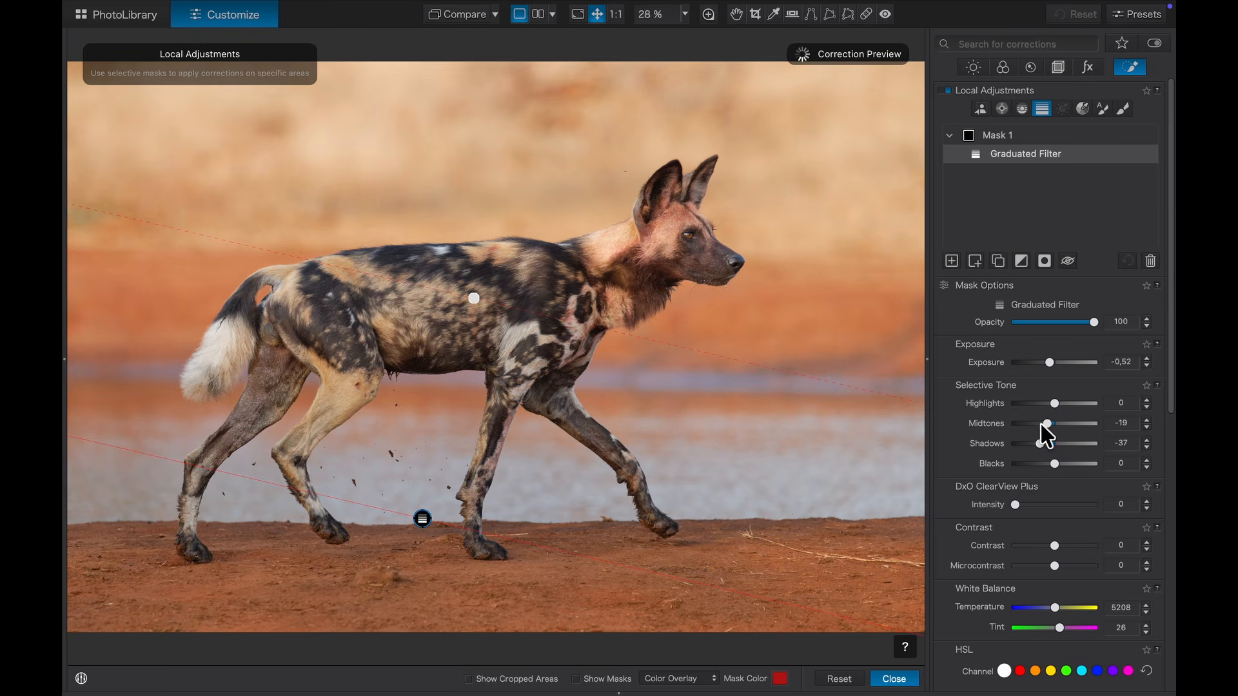
left_click(950, 211)
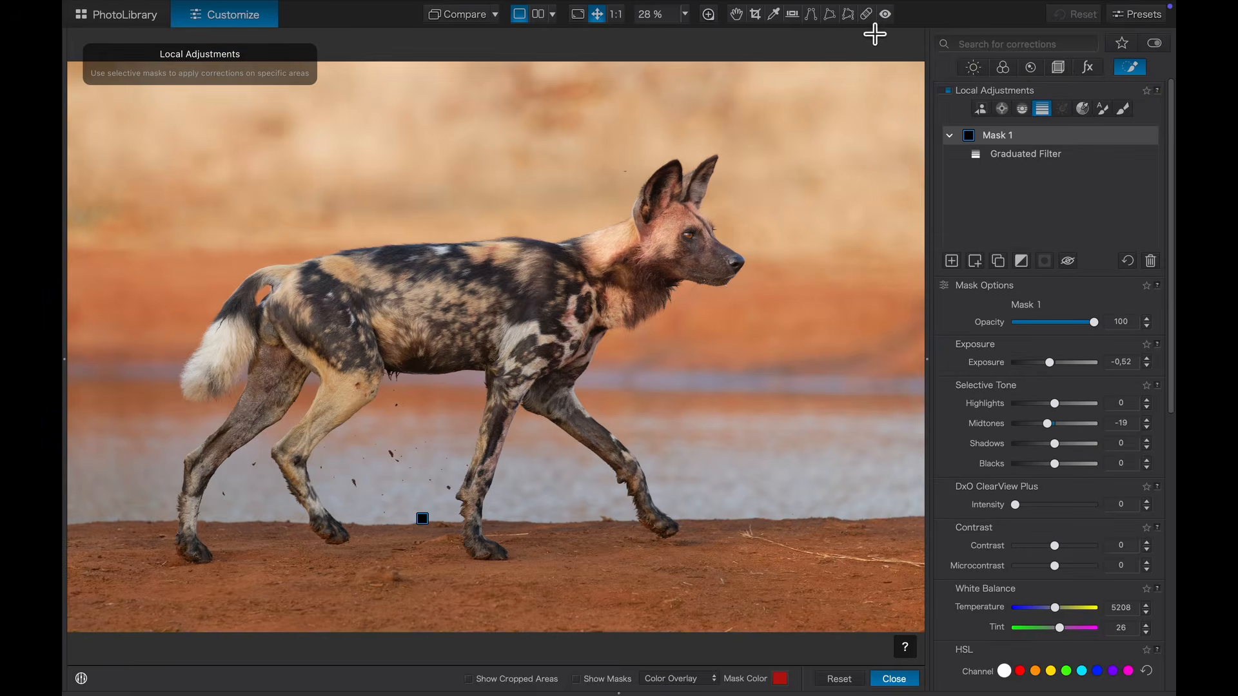
Step: Draw Mask 2 from above the ears with Exposure 0,23, Midtones 8, Temperature 5227
left_click_drag(729, 144, 664, 405)
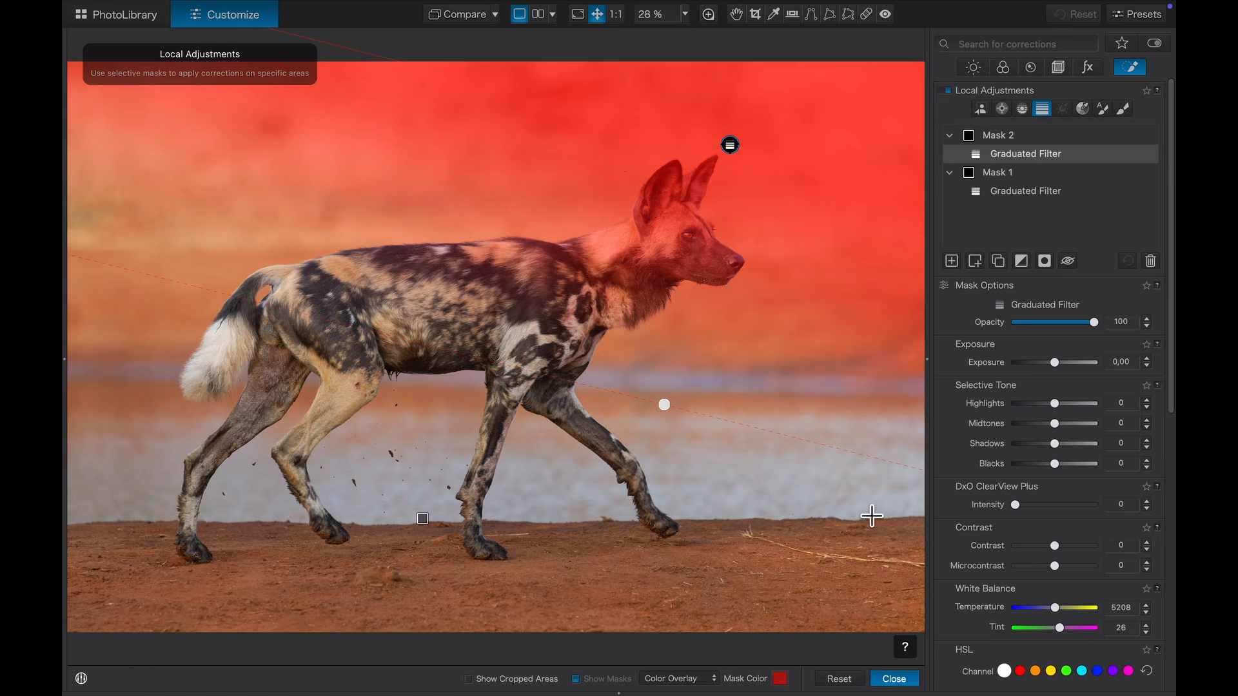
left_click_drag(1056, 362, 1058, 363)
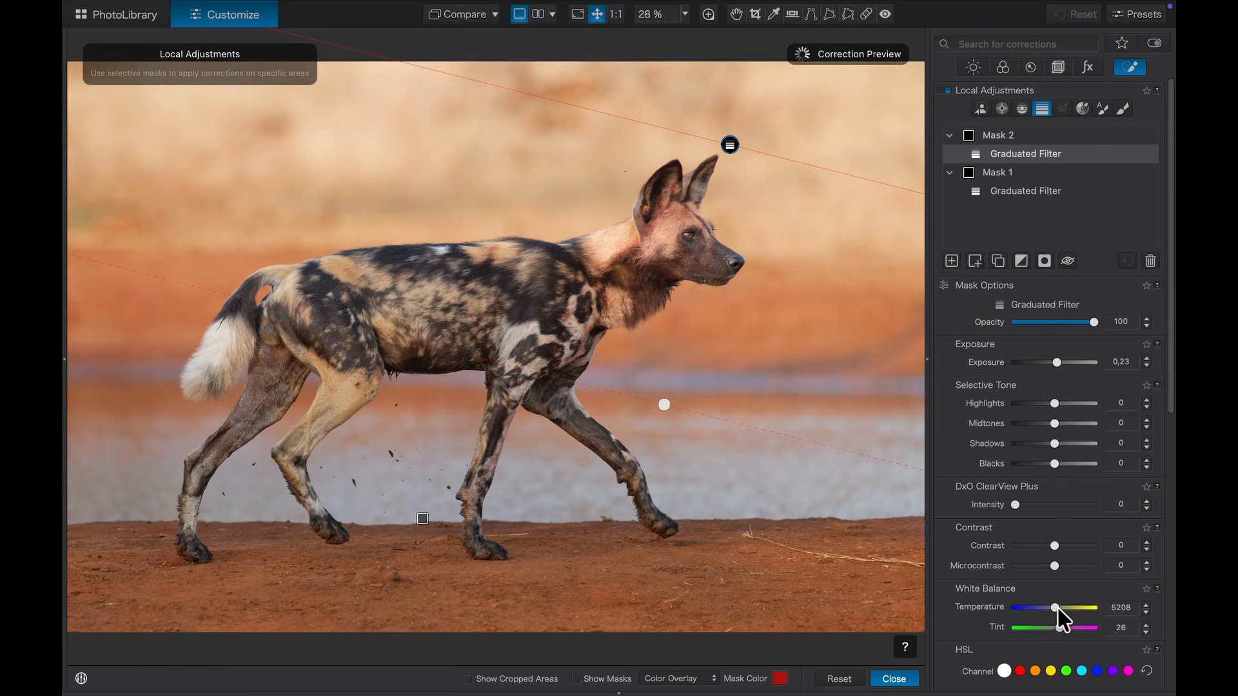
left_click_drag(1055, 608, 1059, 610)
left_click(991, 136)
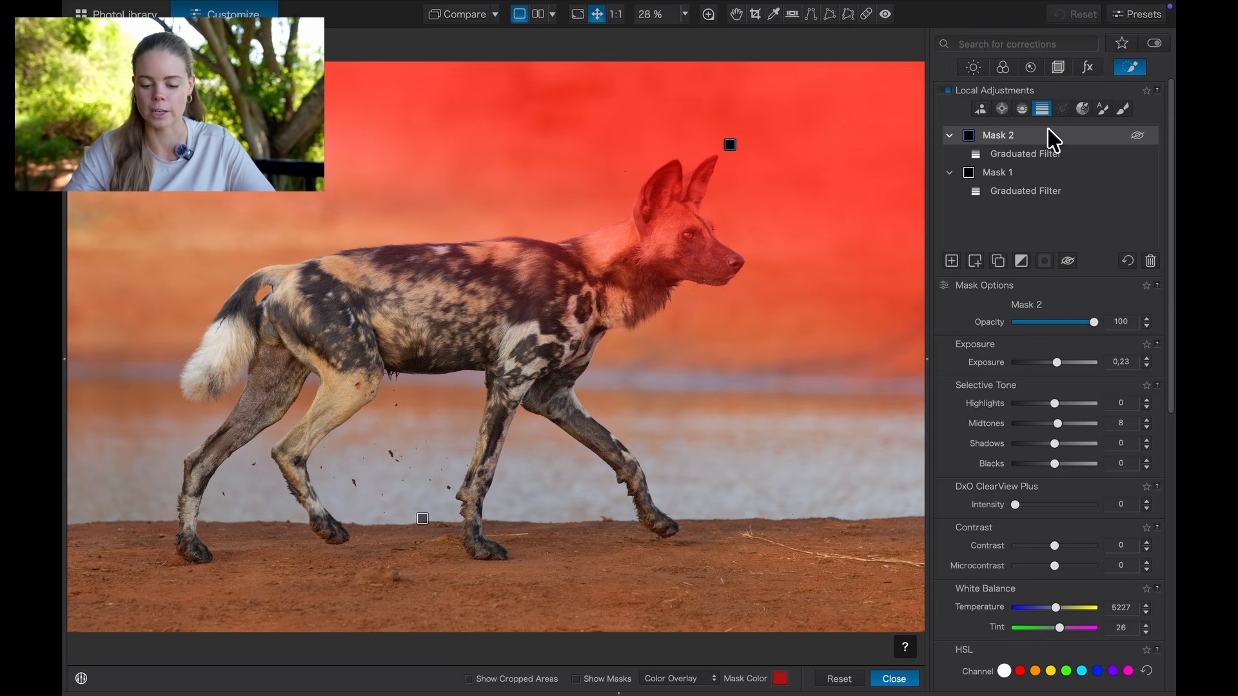
Step: Duplicate Mask 2 as Mask 3, add an empty sub mask, and choose the AI Mask tool
left_click(949, 264)
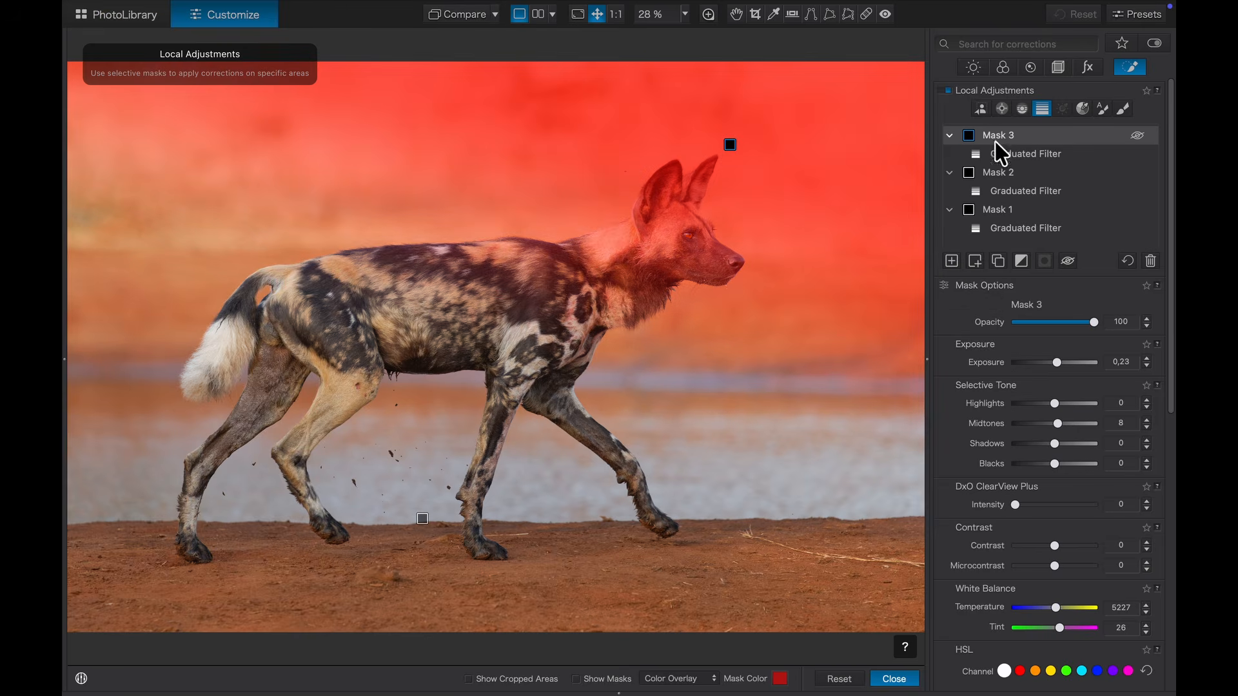
left_click(976, 262)
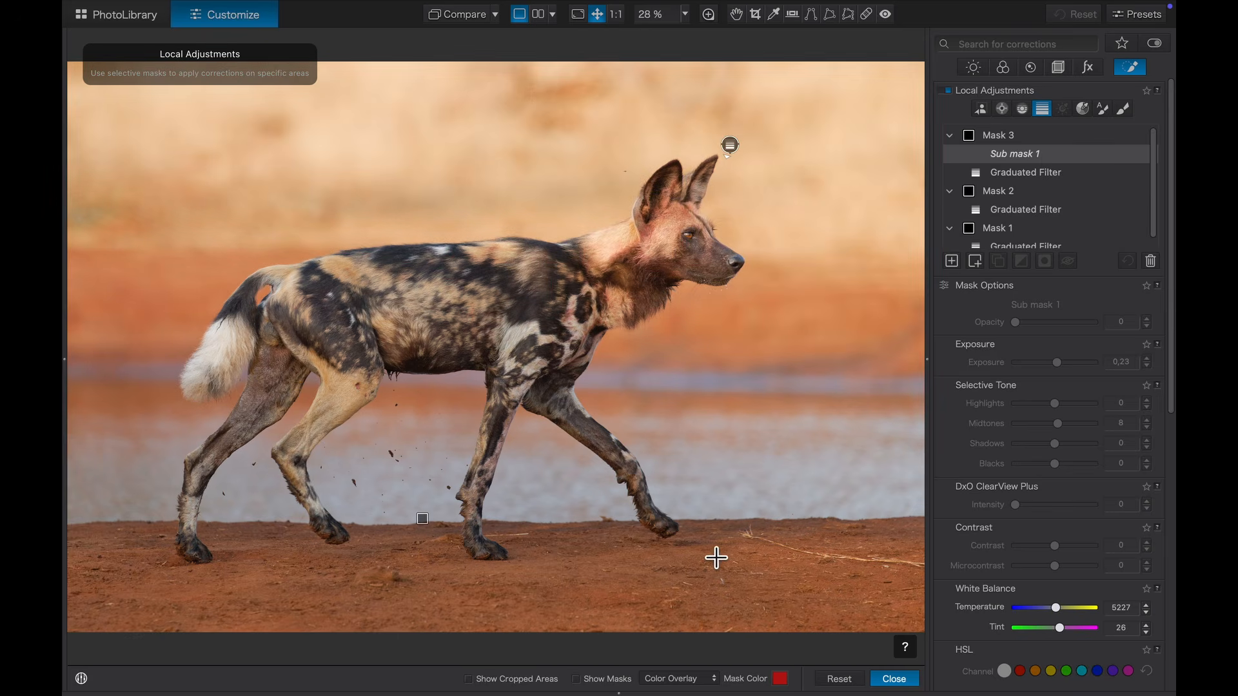
left_click(981, 111)
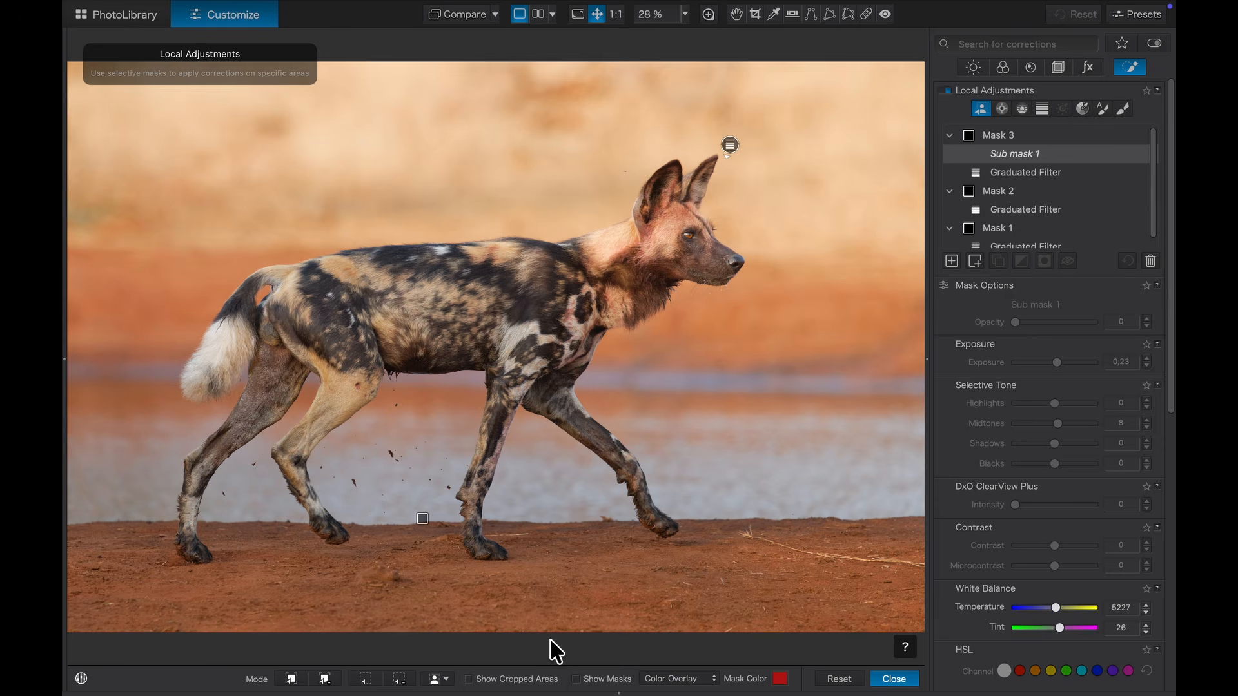
Step: Set the sub mask to Animals, invert it to exclude the dog, and select Mask 3
left_click(445, 679)
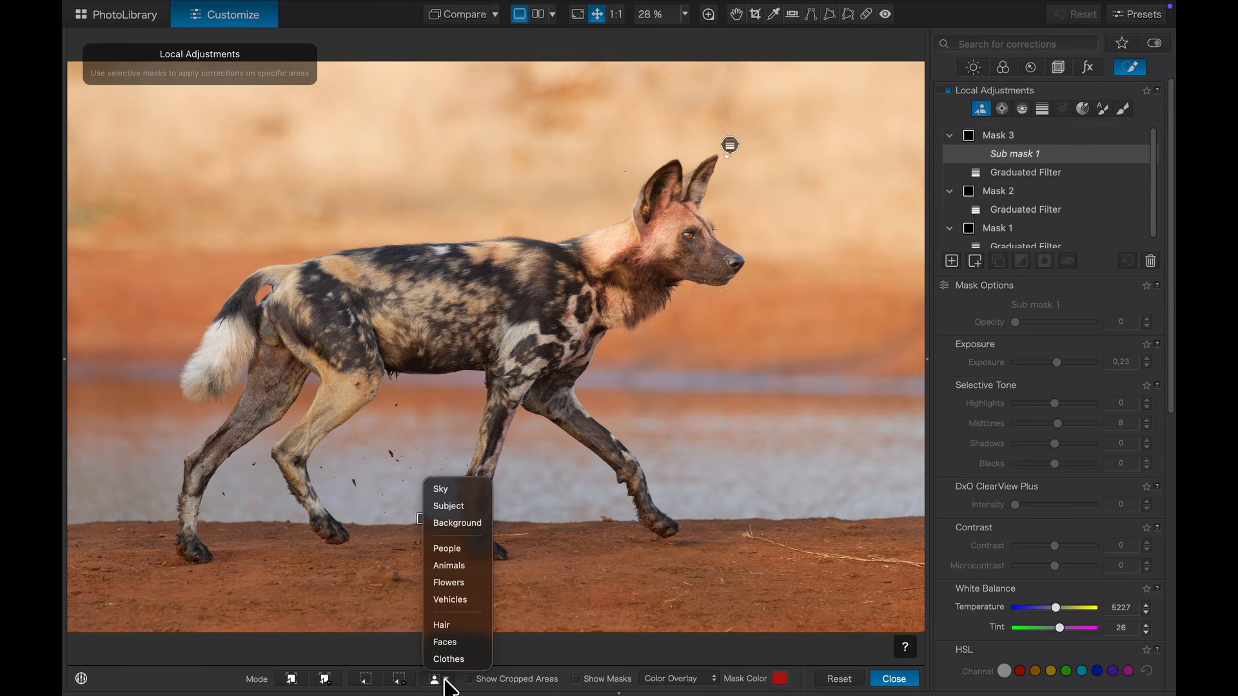
left_click(451, 565)
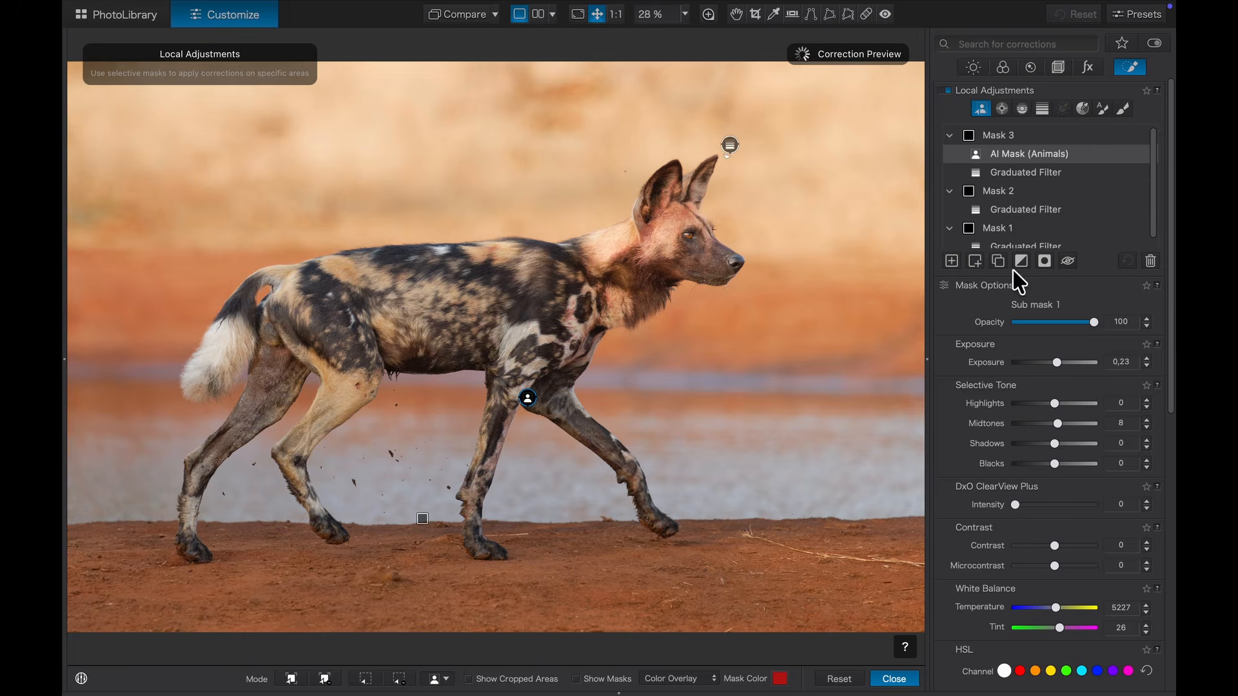
mouse_move(994, 159)
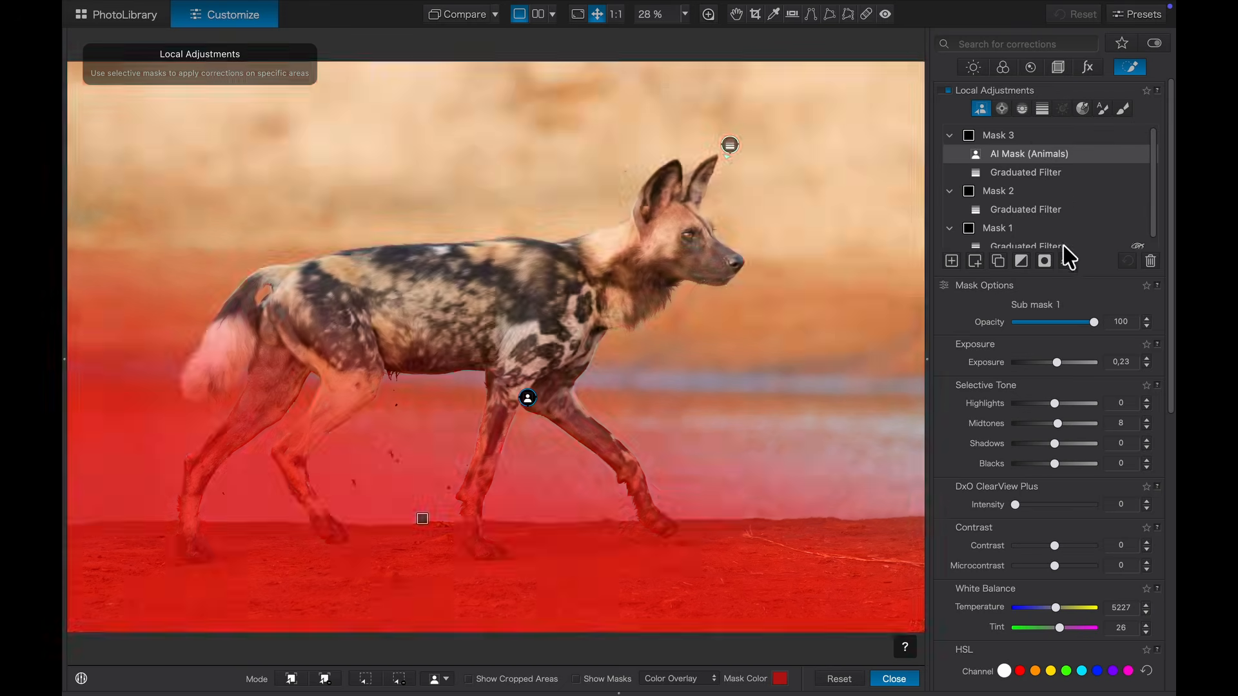
left_click(1045, 262)
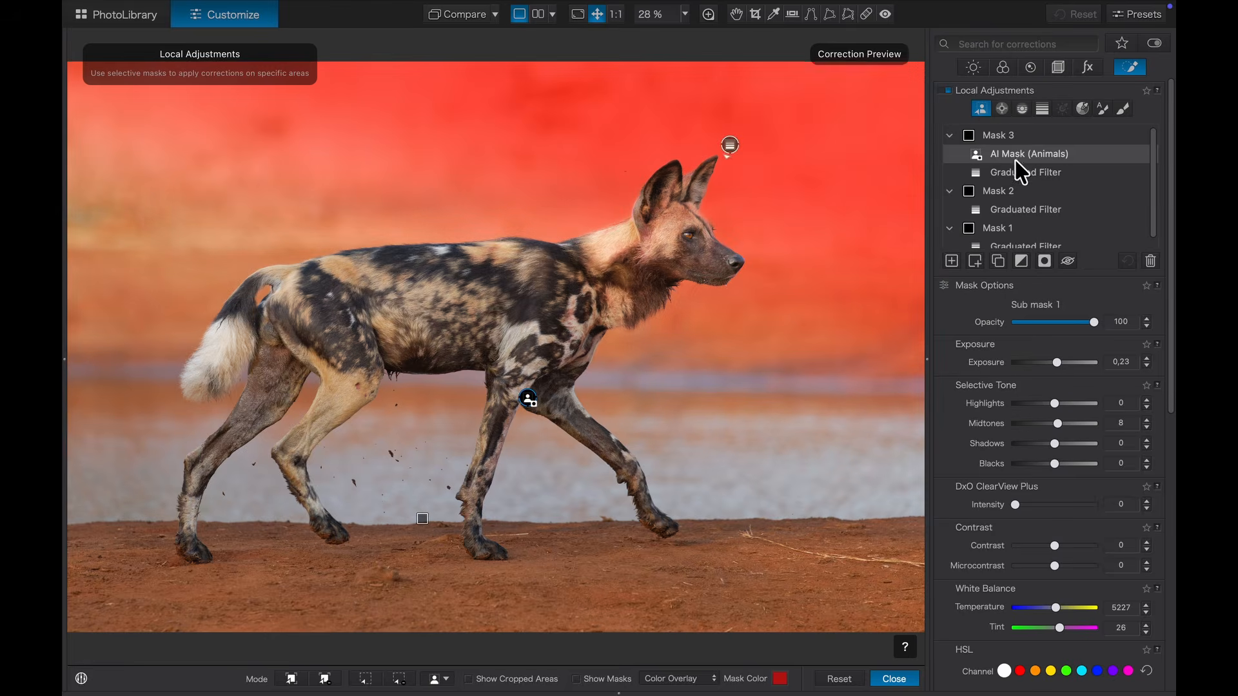
left_click(1001, 137)
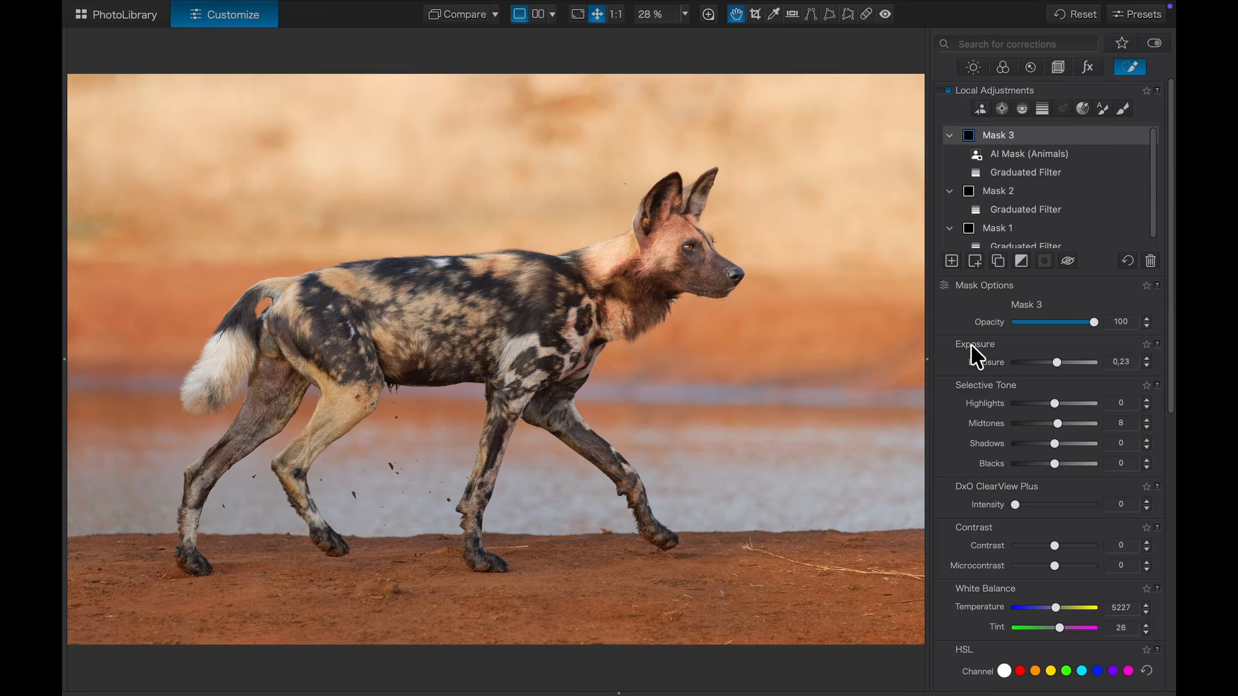
Step: Give Mask 3 a Blur intensity of 31, then switch Local Adjustments off to compare
scroll(975, 355, "down", 10)
scroll(971, 346, "down", 1)
left_click_drag(1016, 672, 1039, 673)
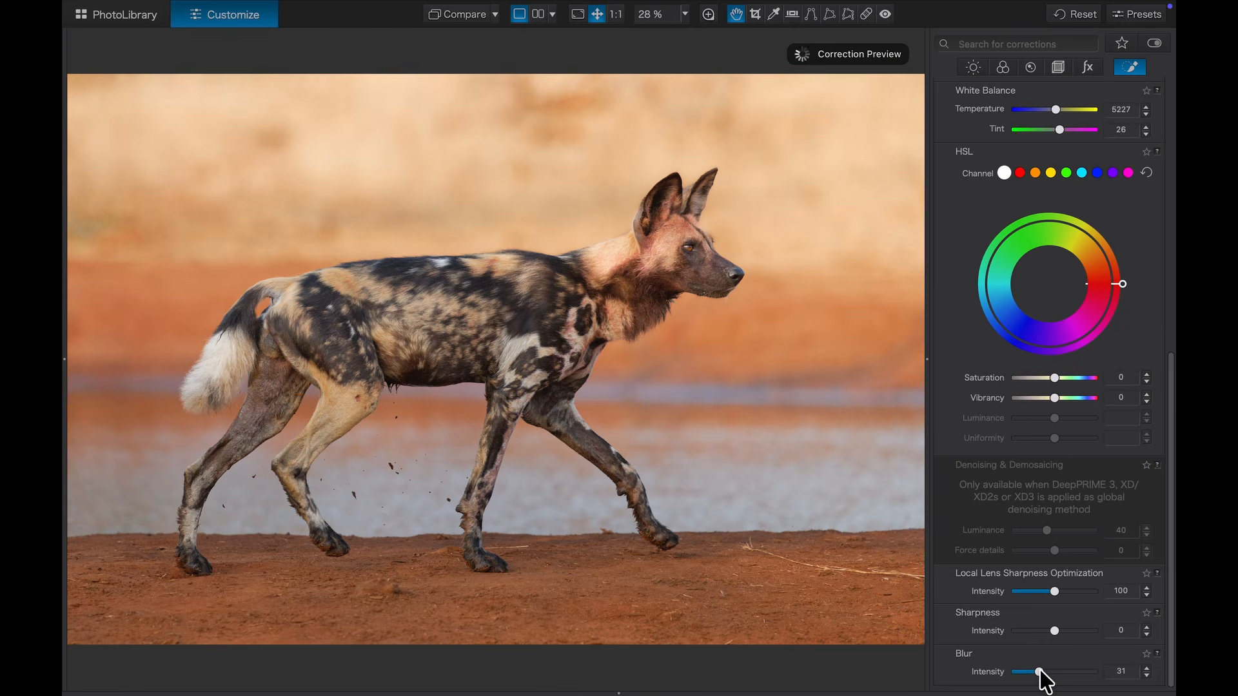
scroll(955, 101, "up", 10)
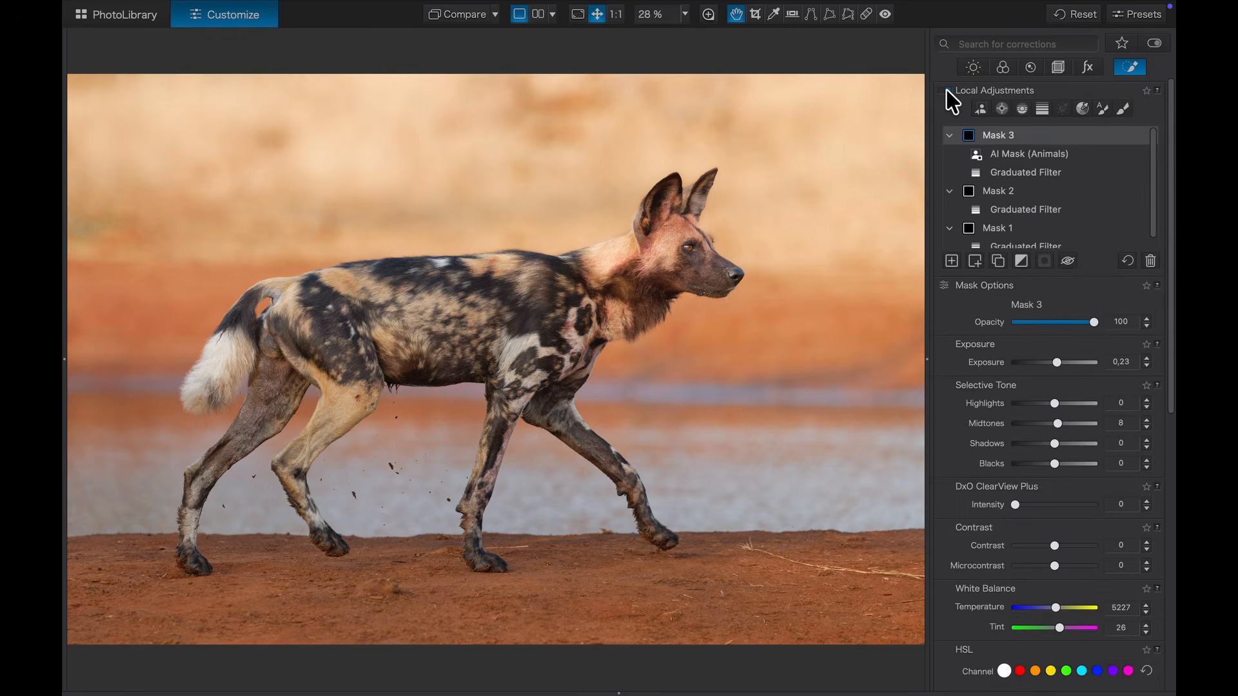
left_click(945, 91)
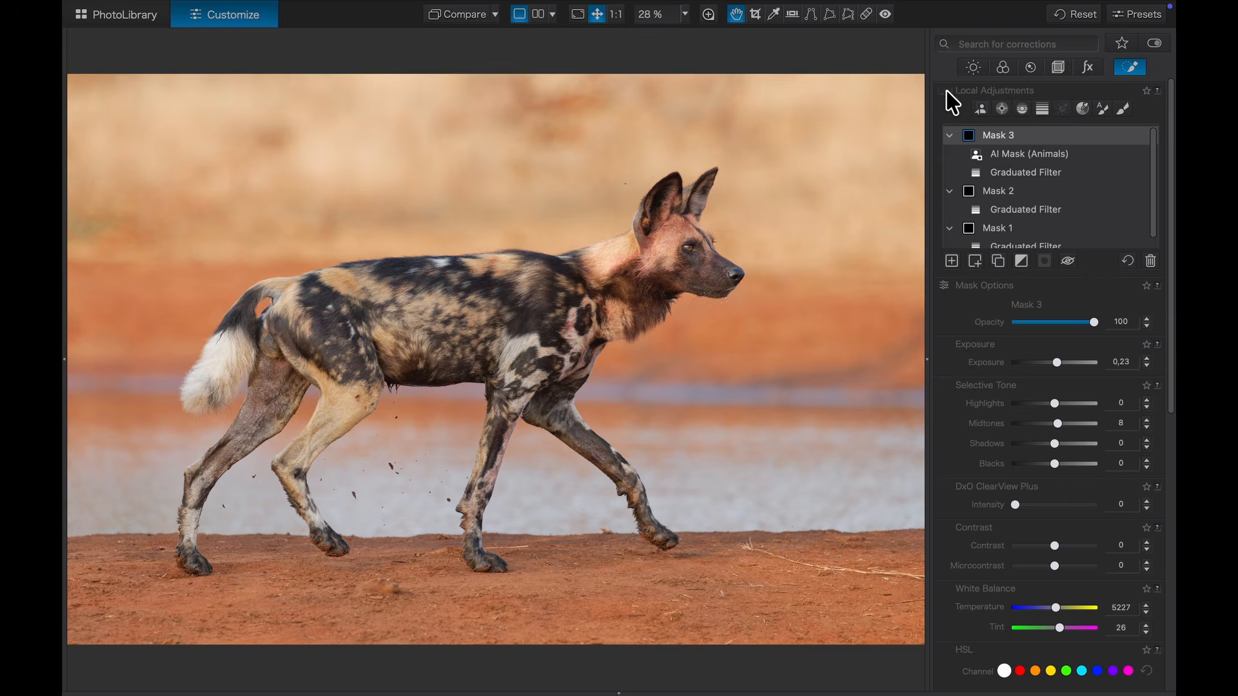
Step: Re-enable Local Adjustments and split-compare against No Corrections (without Geometry)
left_click(946, 91)
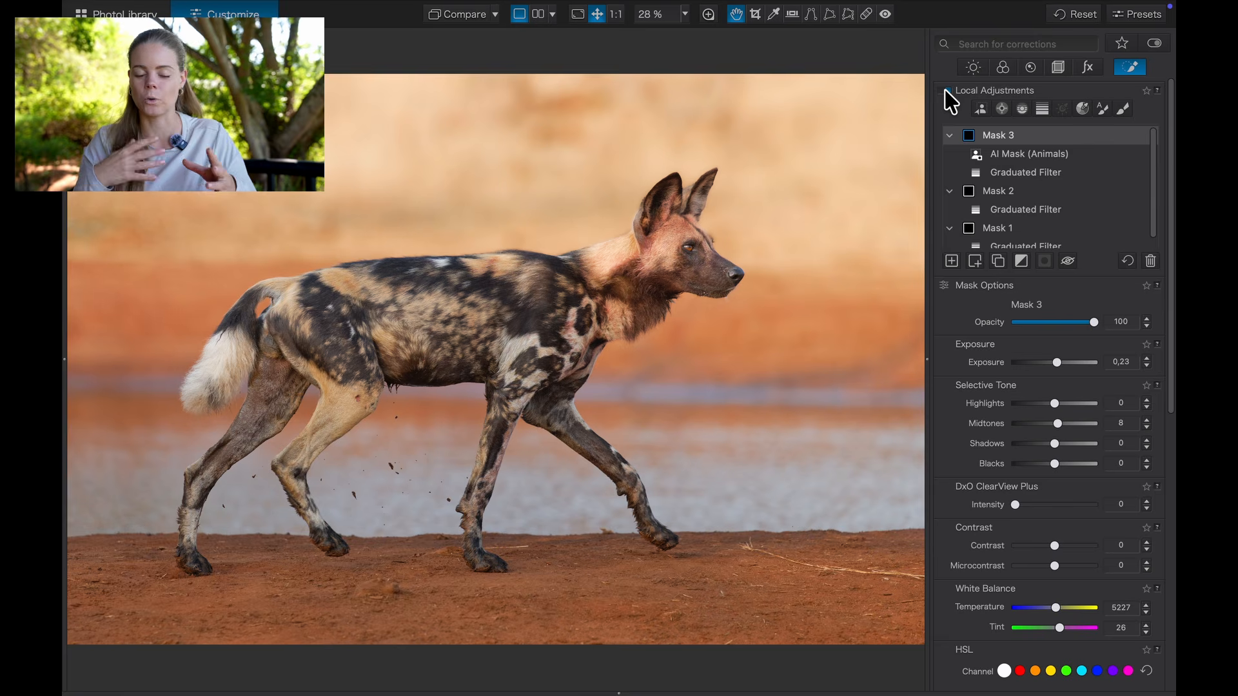
left_click(537, 15)
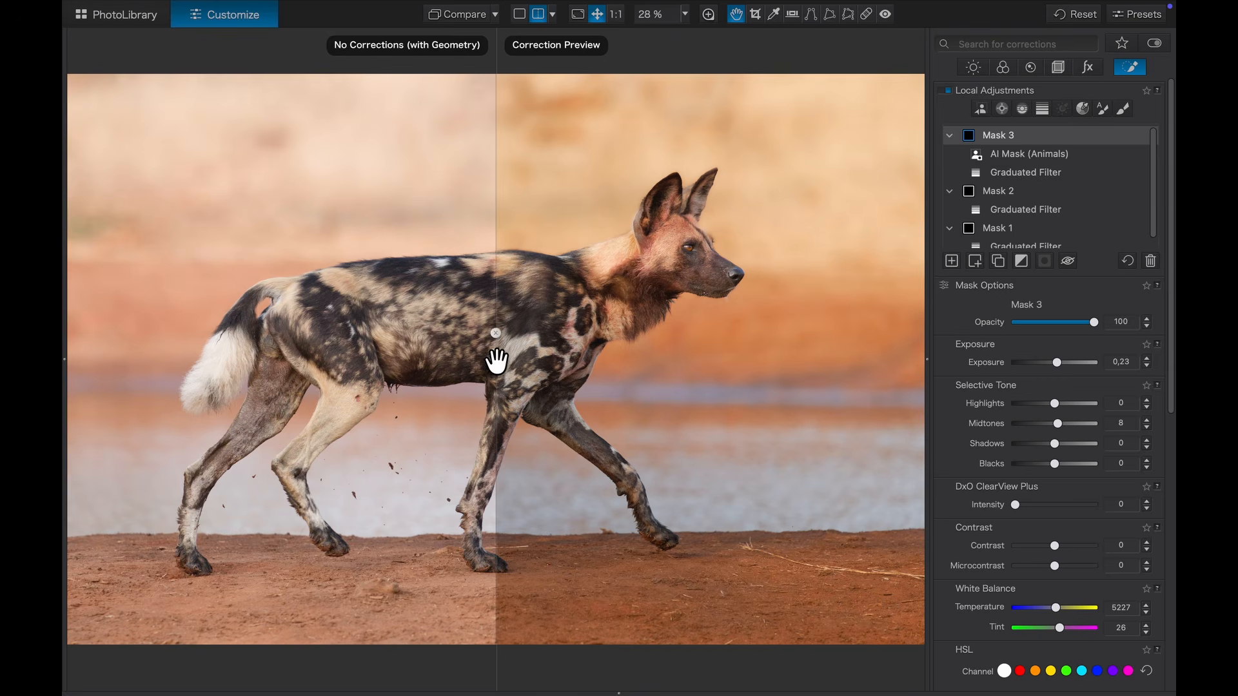
left_click_drag(492, 360, 511, 390)
left_click(495, 14)
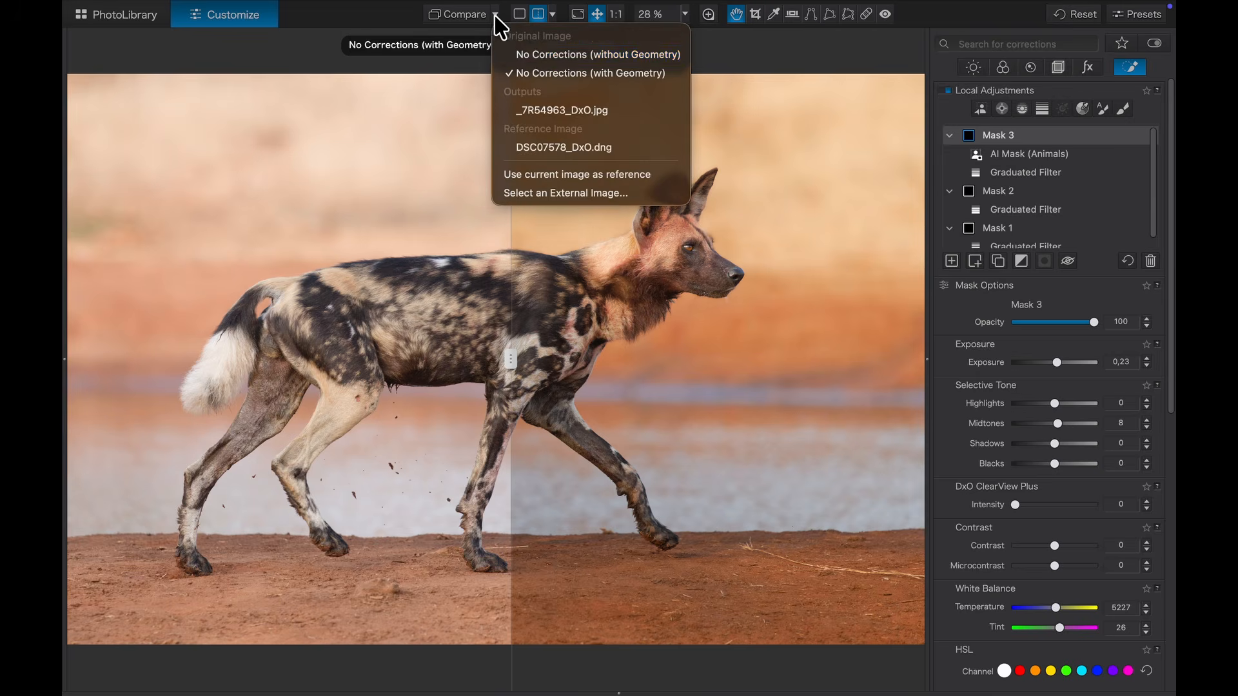
left_click(541, 57)
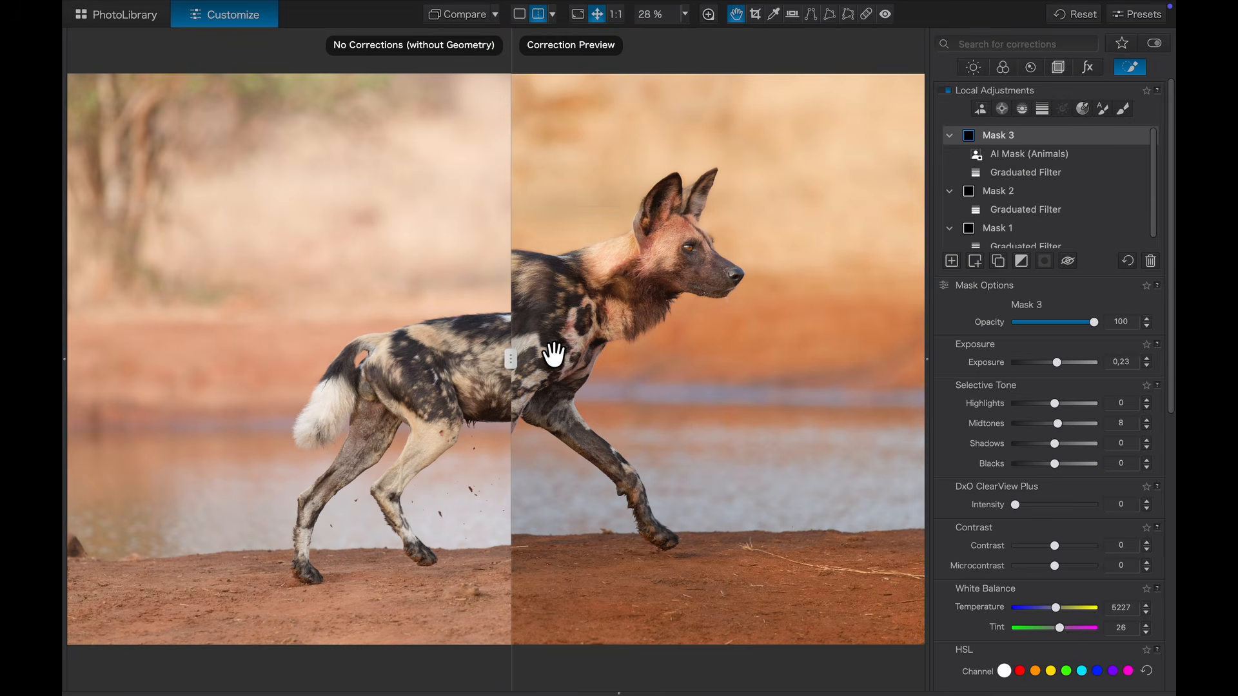
left_click_drag(509, 359, 98, 516)
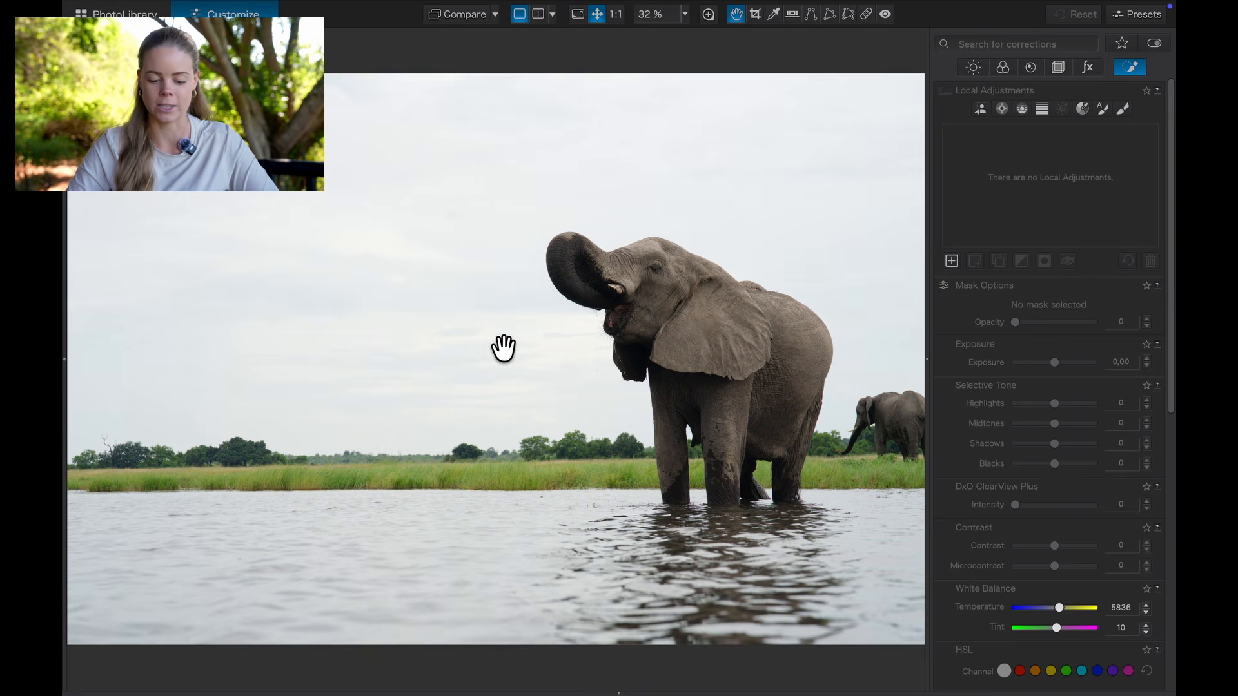
Step: Open the Crop tool on the elephant photo and rotate it slightly to level the horizon
left_click(1030, 67)
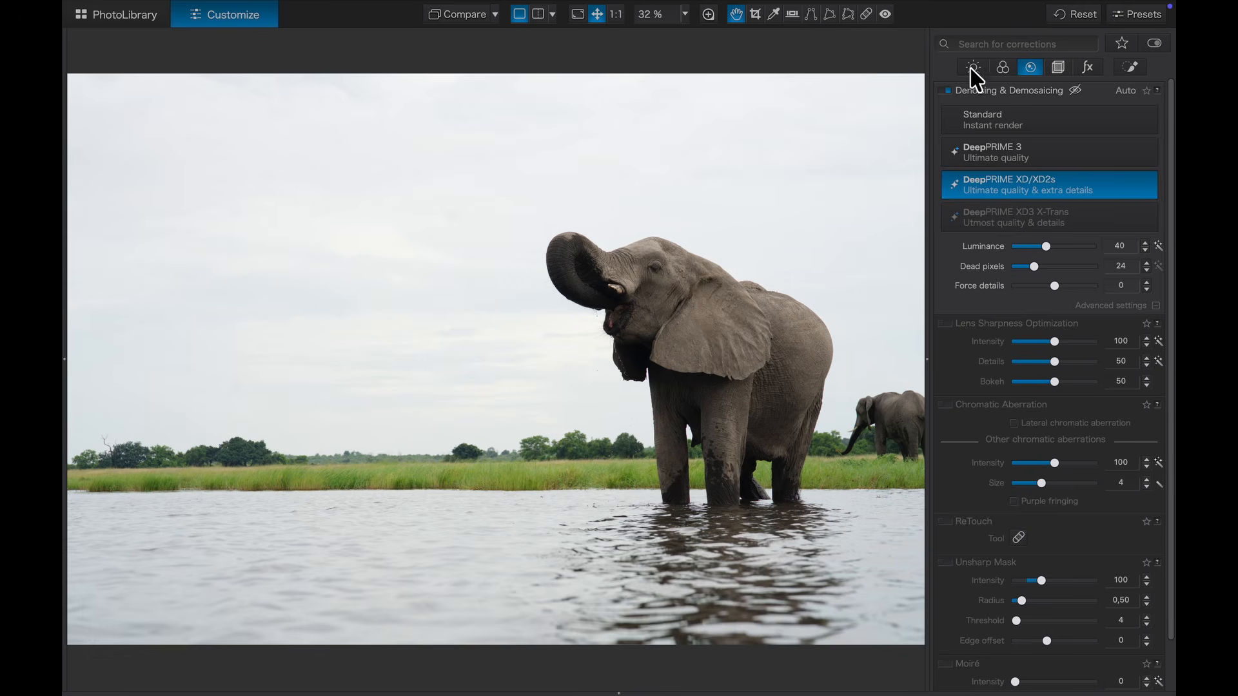
left_click(755, 14)
left_click_drag(671, 646, 667, 651)
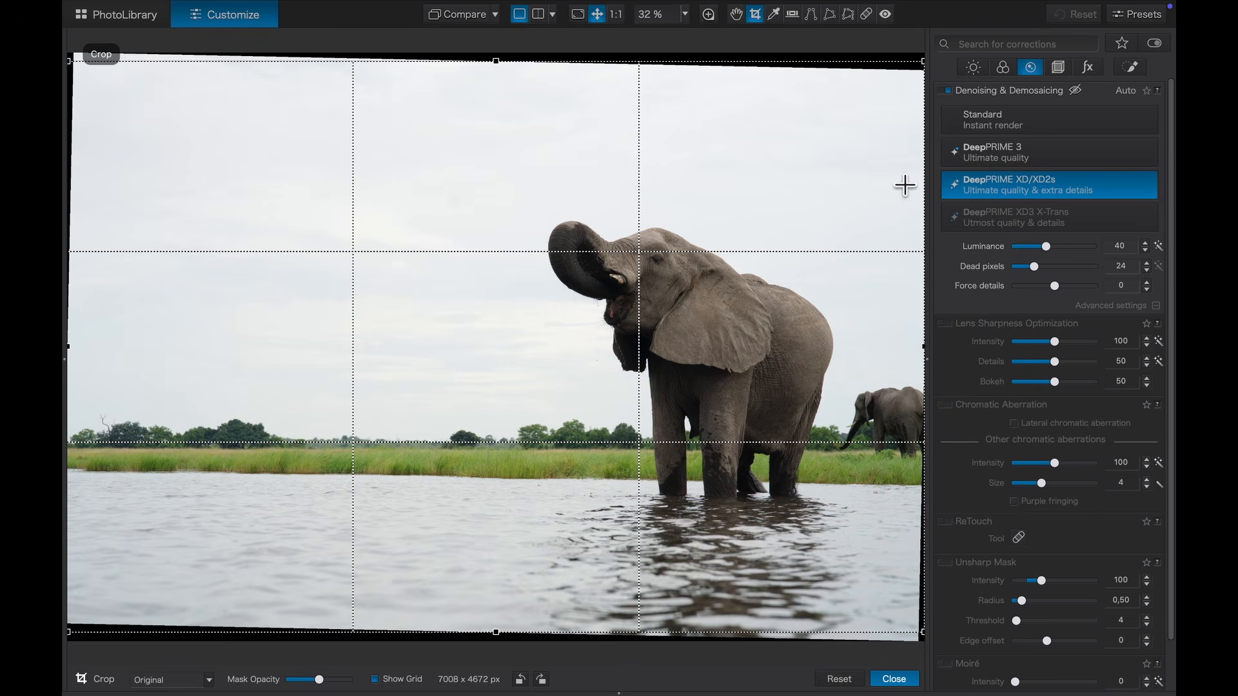
Step: Tighten the crop to about 6545 × 4363 px with no empty corners and apply it
left_click_drag(922, 61, 843, 161)
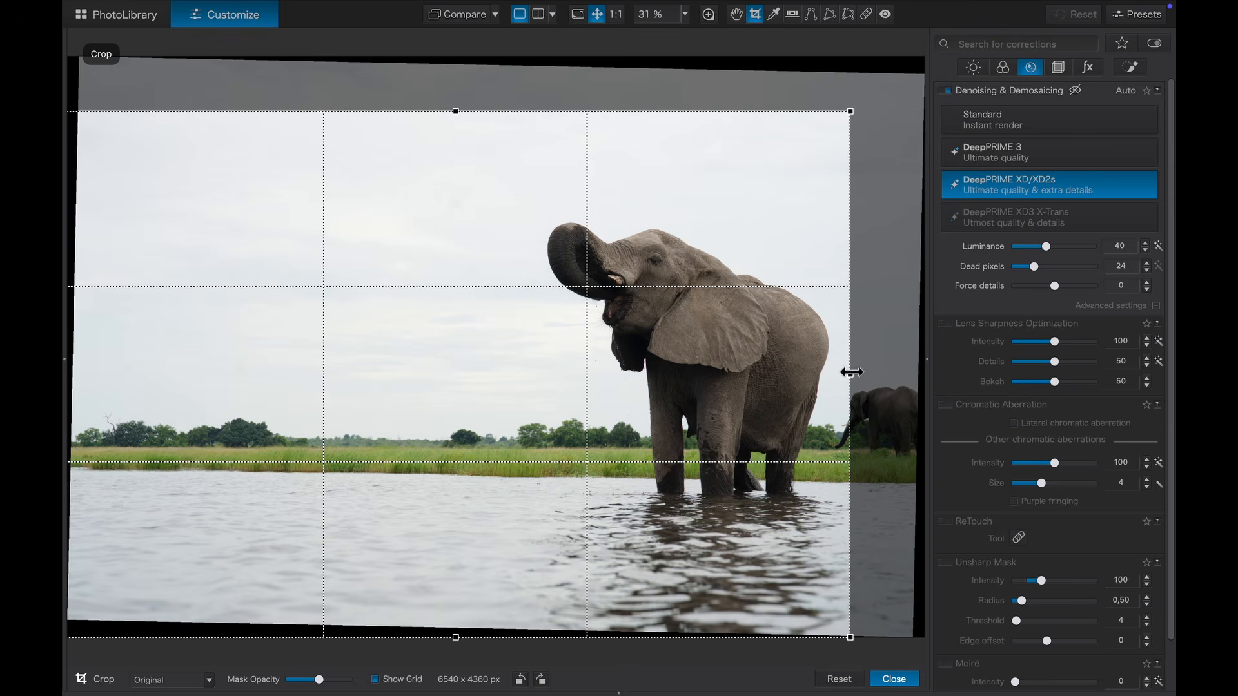
left_click_drag(847, 373, 843, 374)
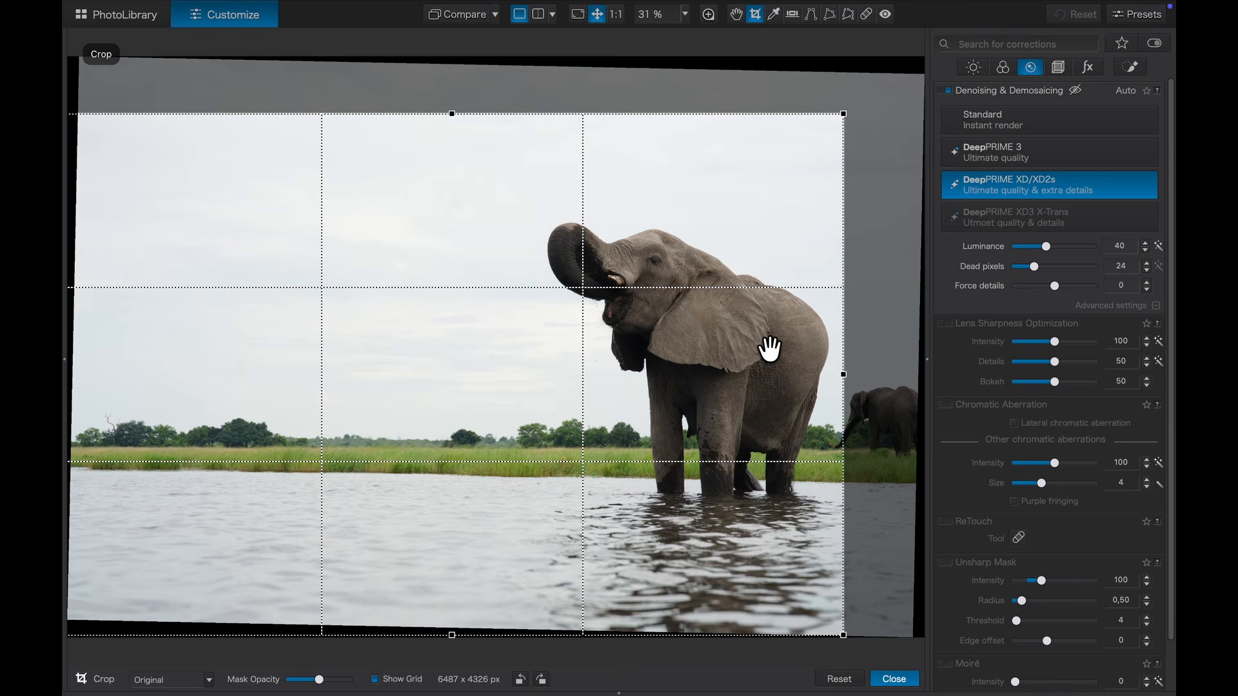
left_click_drag(842, 114, 887, 81)
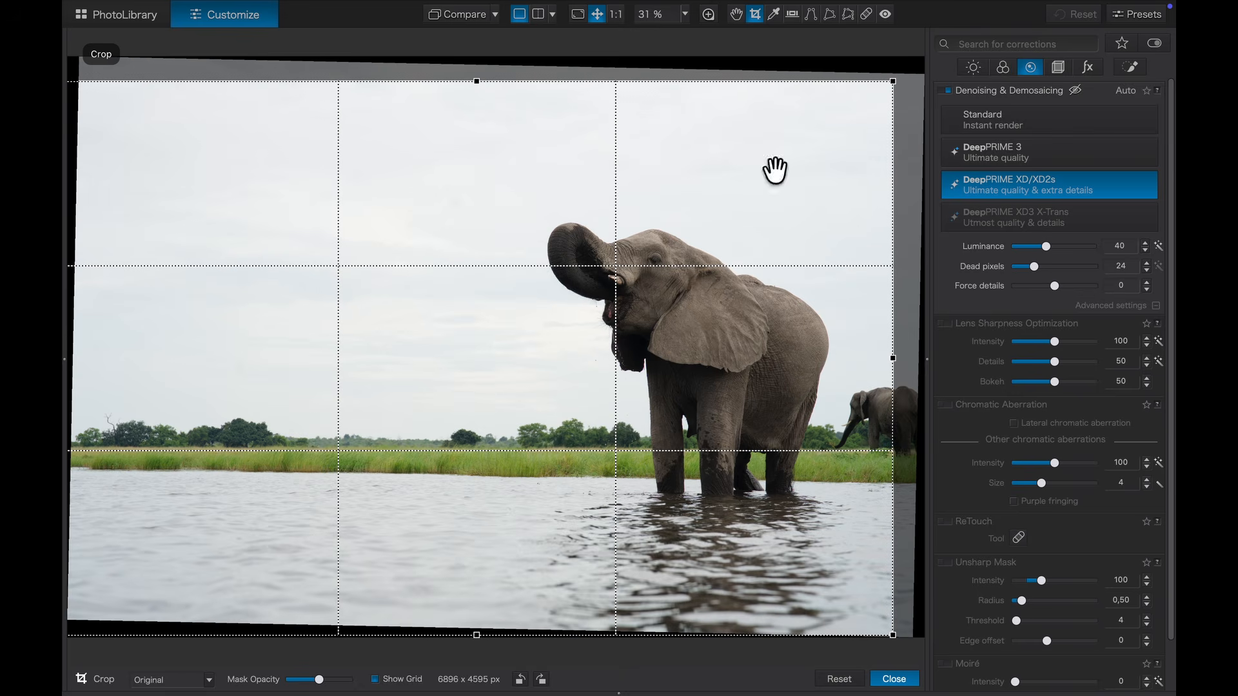
left_click_drag(473, 633, 473, 612)
left_click_drag(899, 88, 892, 91)
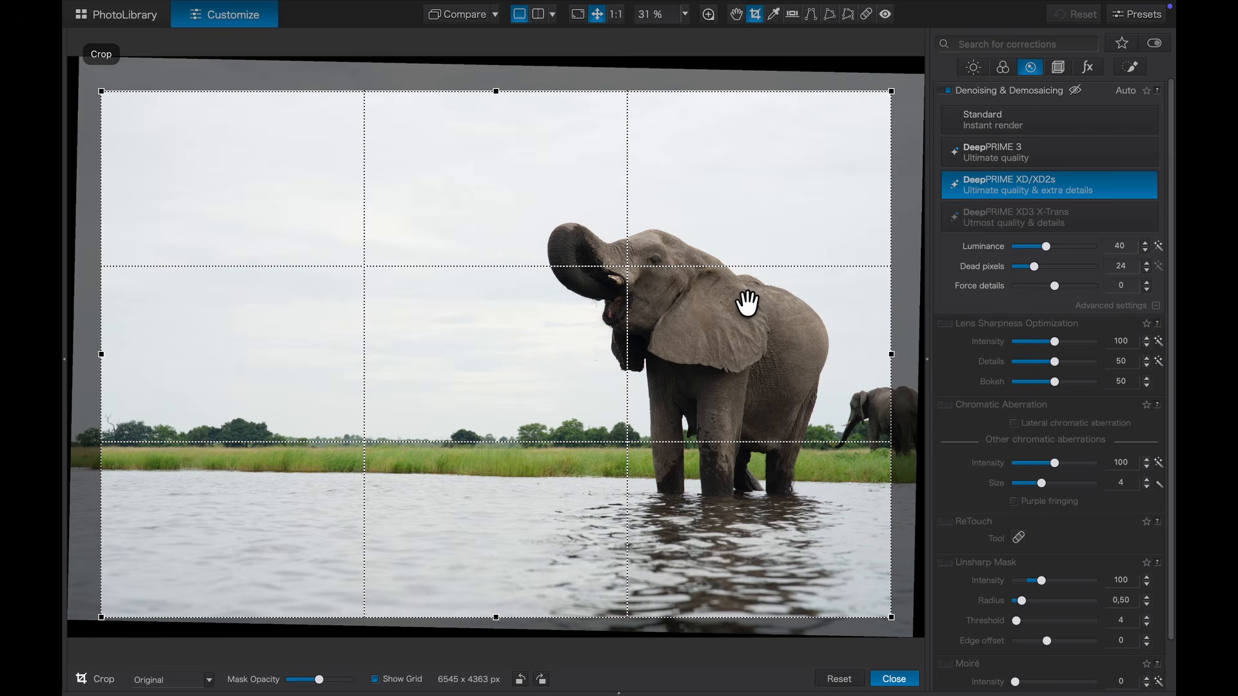
left_click(895, 678)
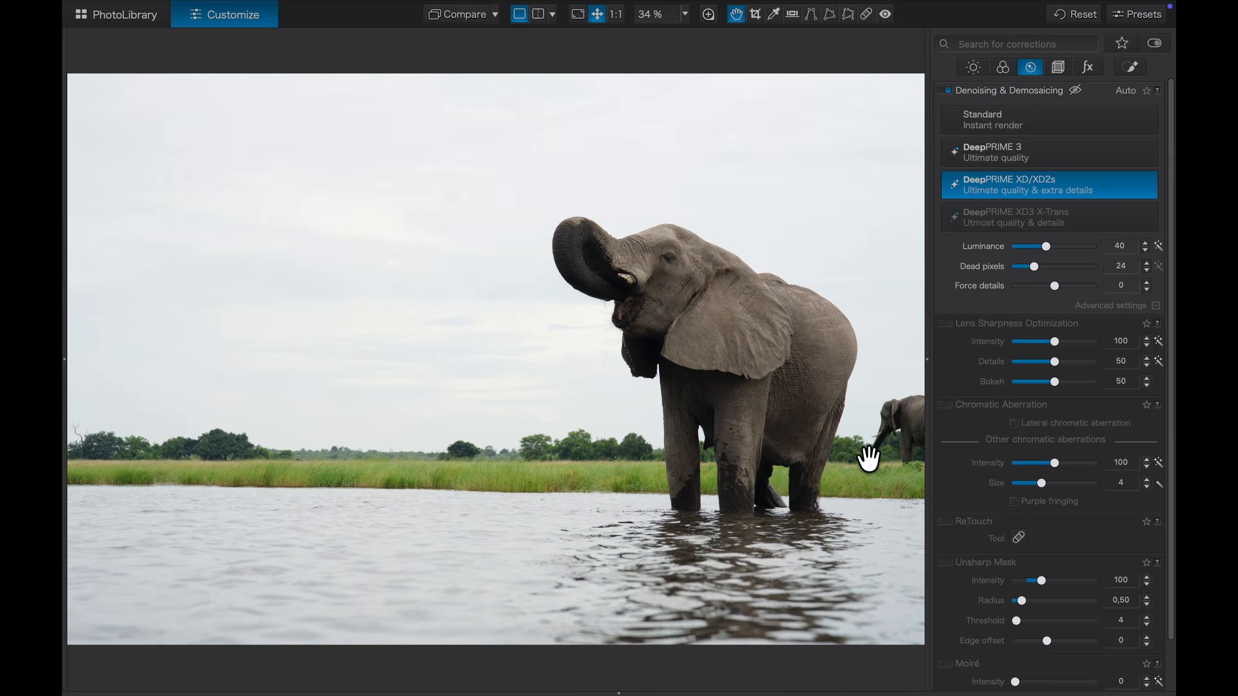
Step: Paint over the small right-edge elephant with a 320 px Clone retouch brush
left_click(866, 14)
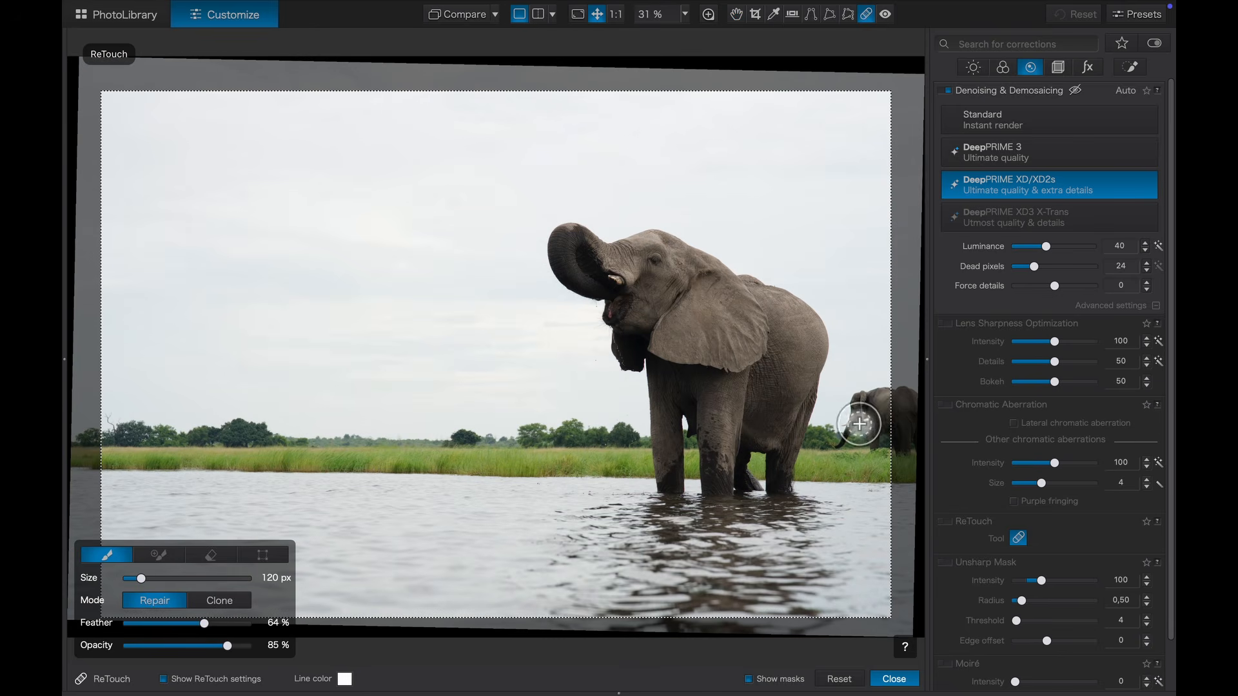
left_click(219, 600)
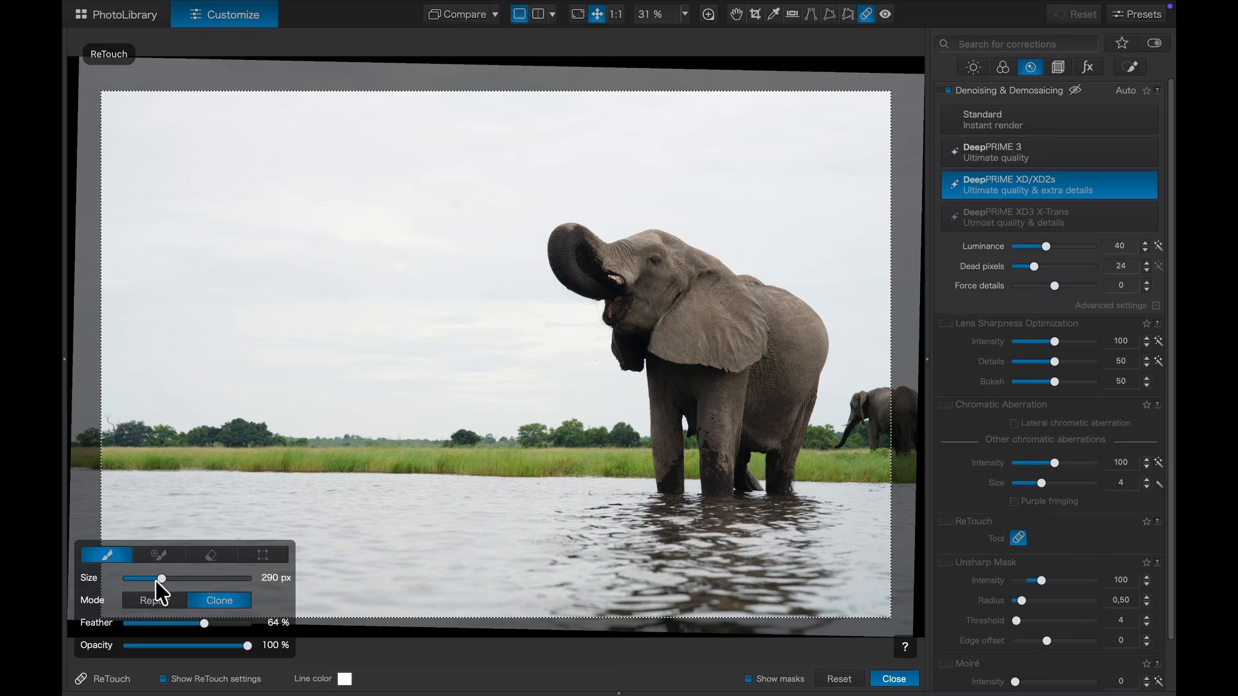
left_click_drag(160, 581, 164, 581)
mouse_move(887, 441)
left_mouse_down()
mouse_move(899, 411)
mouse_move(873, 410)
mouse_move(860, 433)
mouse_move(865, 416)
mouse_move(891, 412)
left_mouse_up()
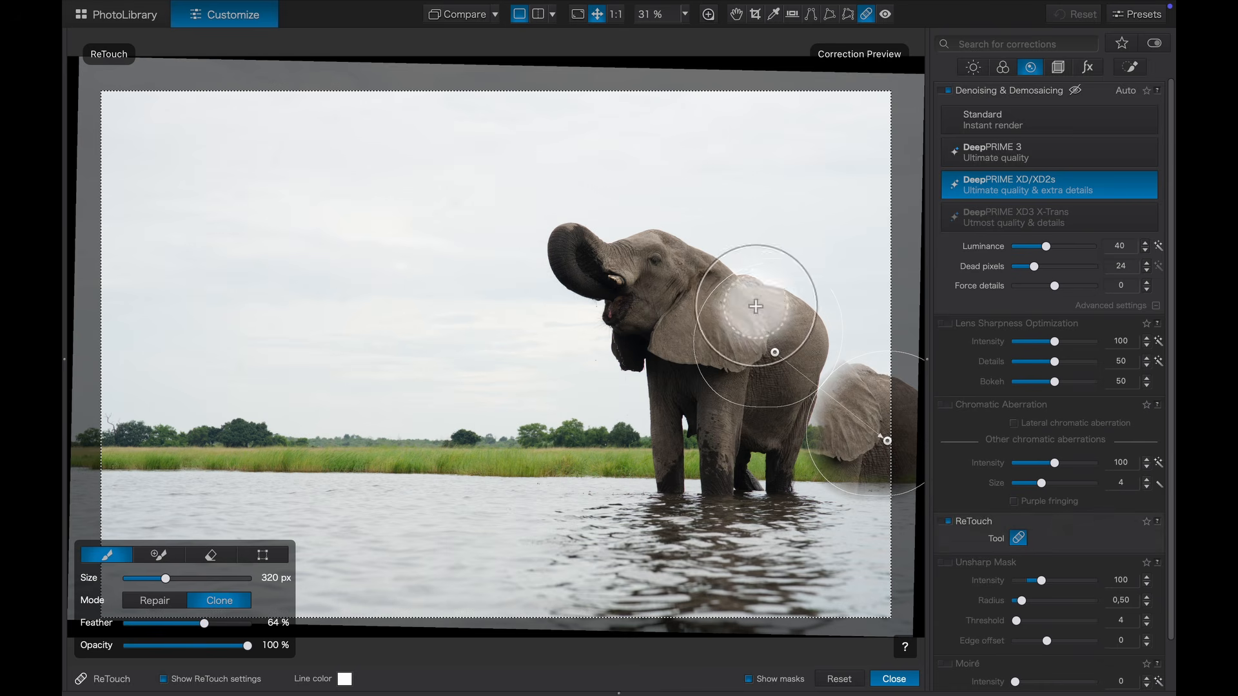
Step: Move the clone source onto the left grass and water, adjust feather and transform, and close ReTouch
left_click_drag(771, 351, 568, 453)
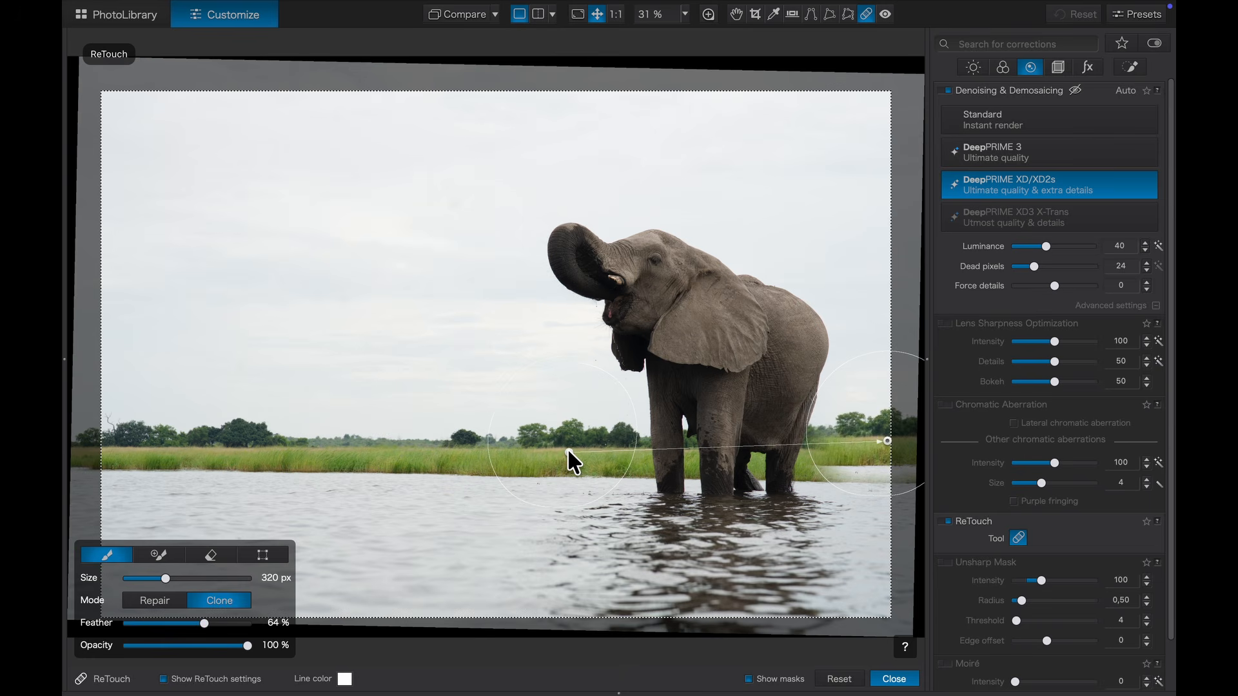
mouse_move(568, 451)
left_mouse_down()
mouse_move(570, 433)
mouse_move(588, 438)
left_mouse_up()
mouse_move(204, 622)
left_mouse_down()
mouse_move(243, 624)
mouse_move(207, 622)
mouse_move(221, 620)
left_mouse_up()
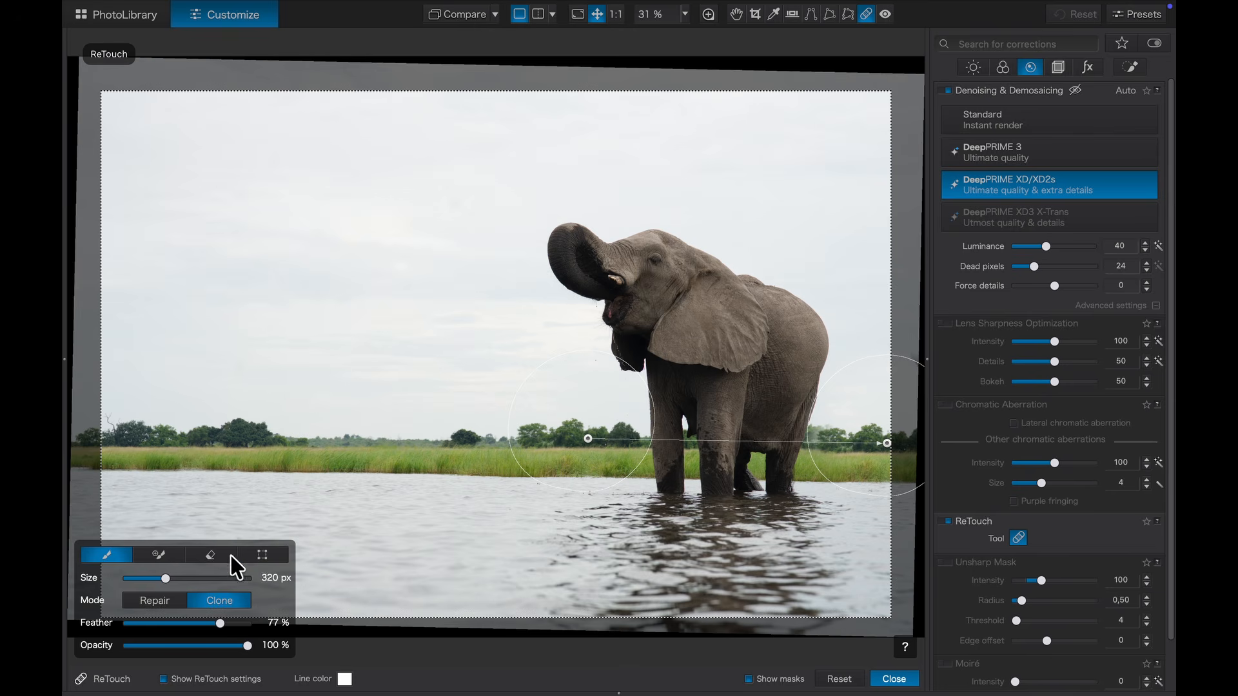
left_click(262, 554)
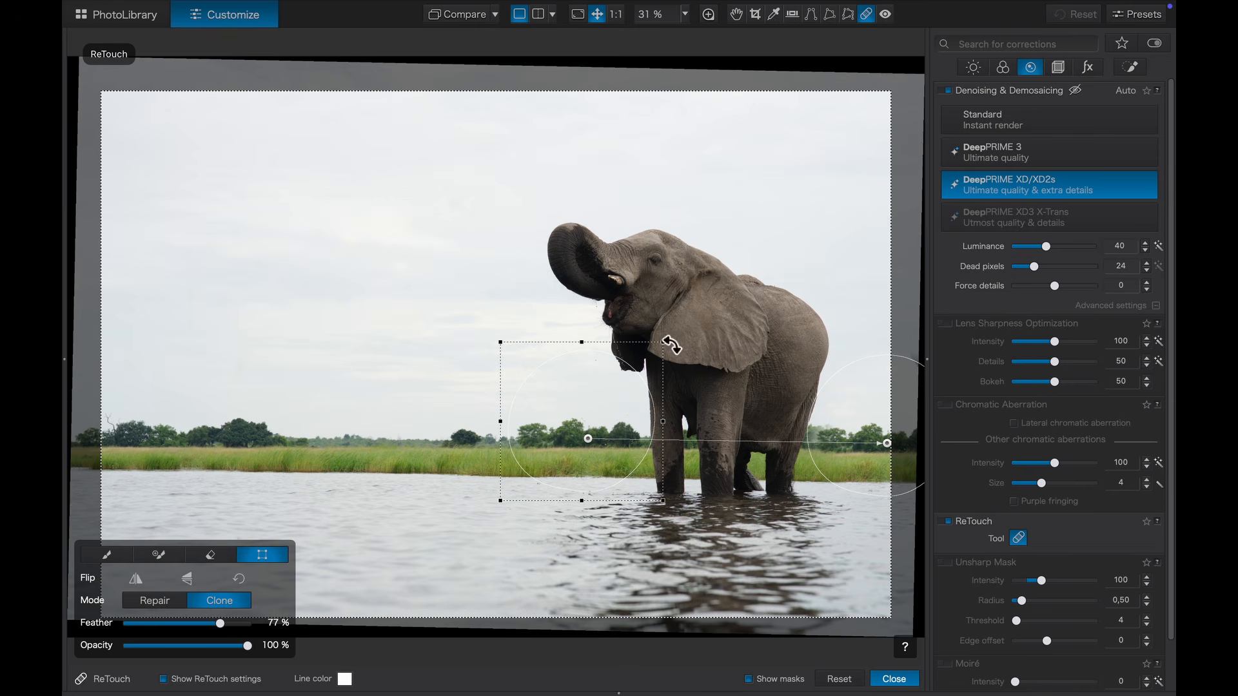
left_click_drag(662, 343, 670, 336)
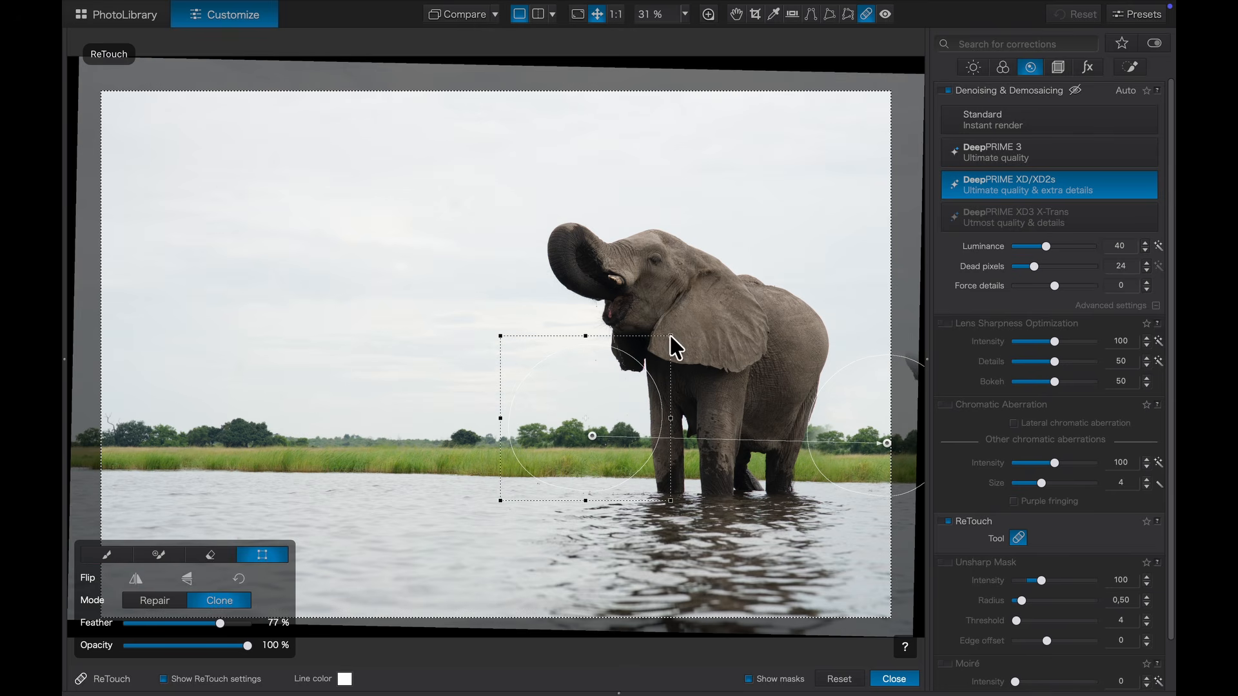
left_click_drag(884, 444, 886, 438)
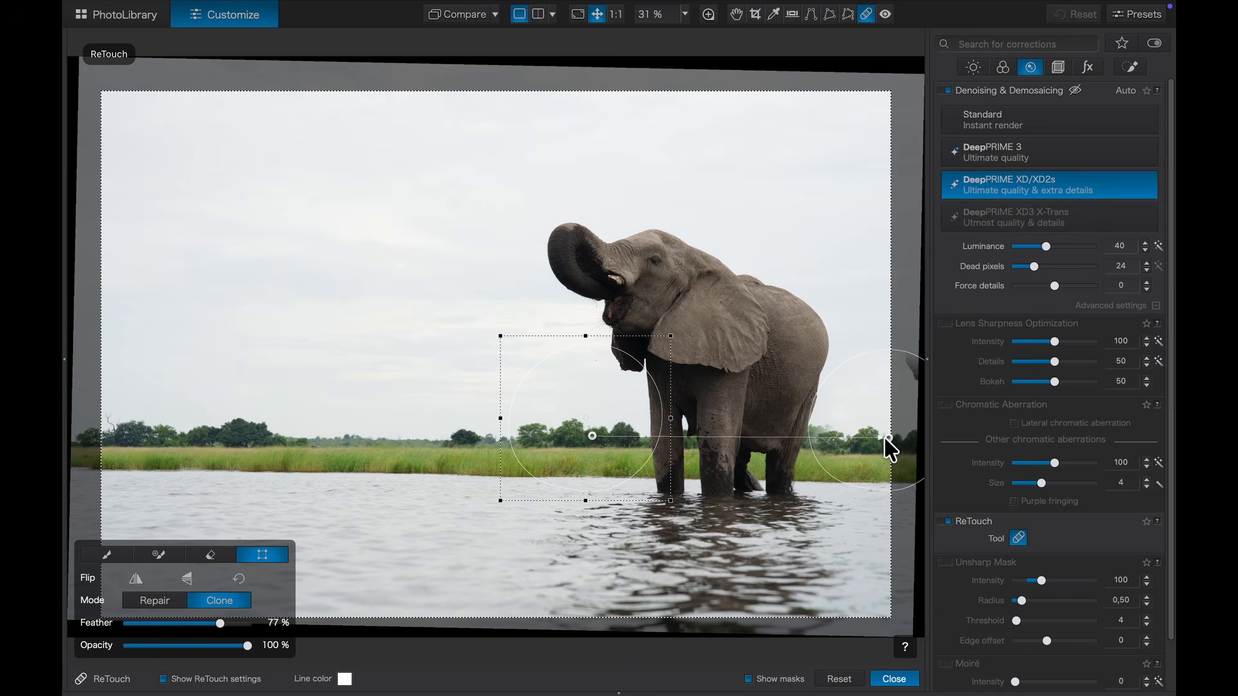
left_click(893, 679)
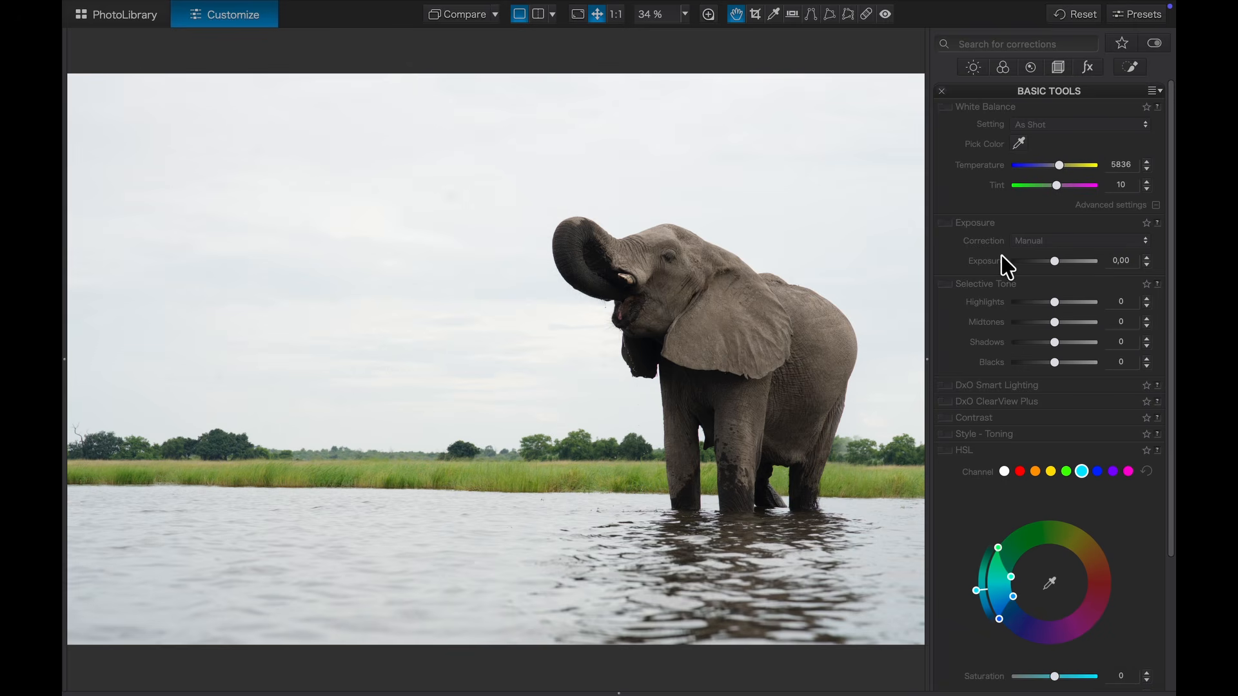
Step: Switch the photo to black and white on the Color tab and try the B&W Faded rendering
left_click(1002, 67)
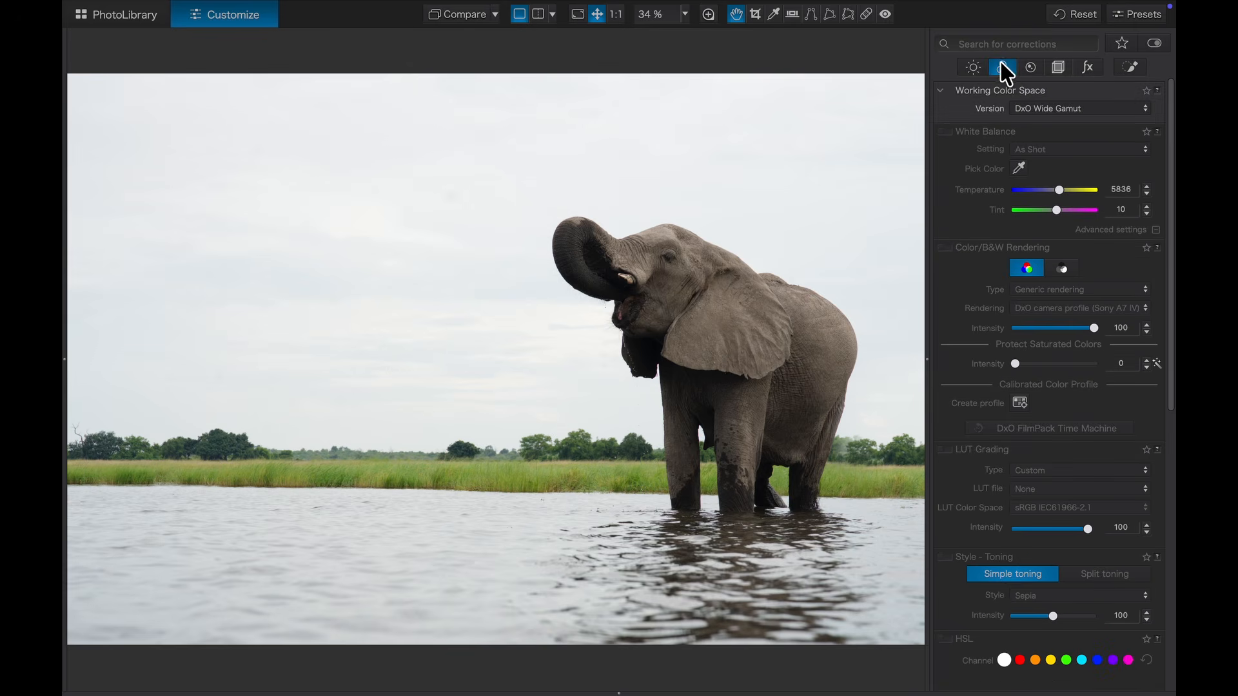
scroll(975, 221, "down", 2)
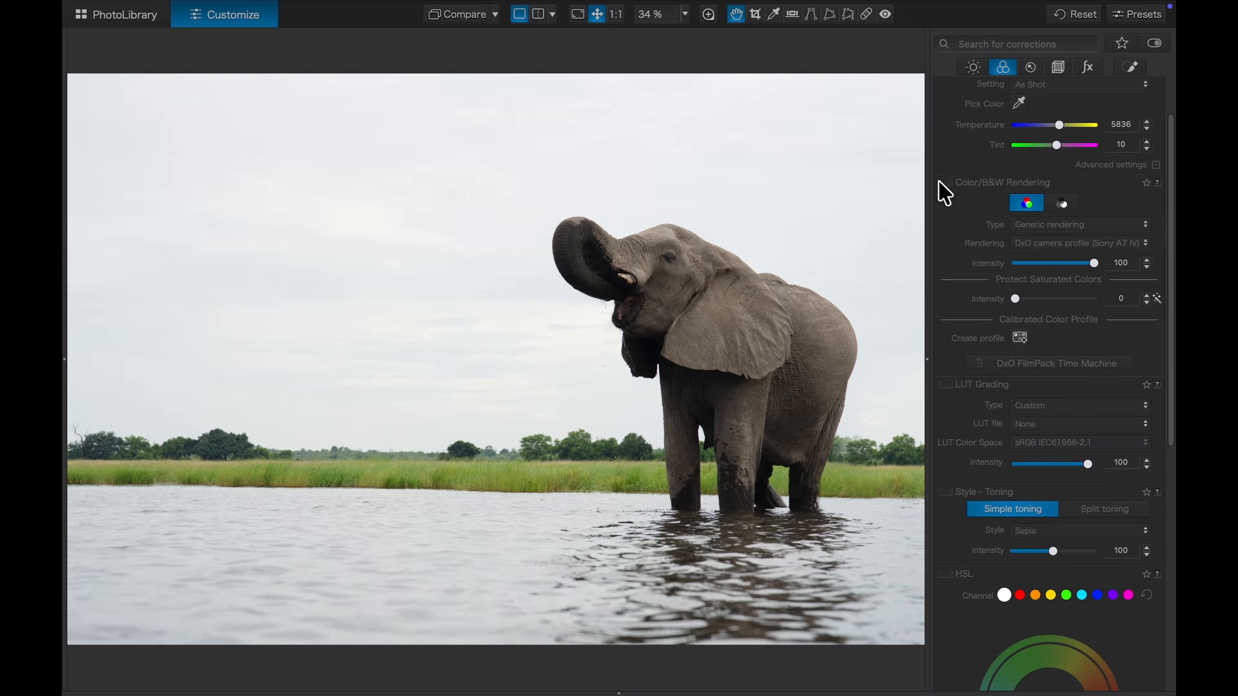
left_click(1063, 205)
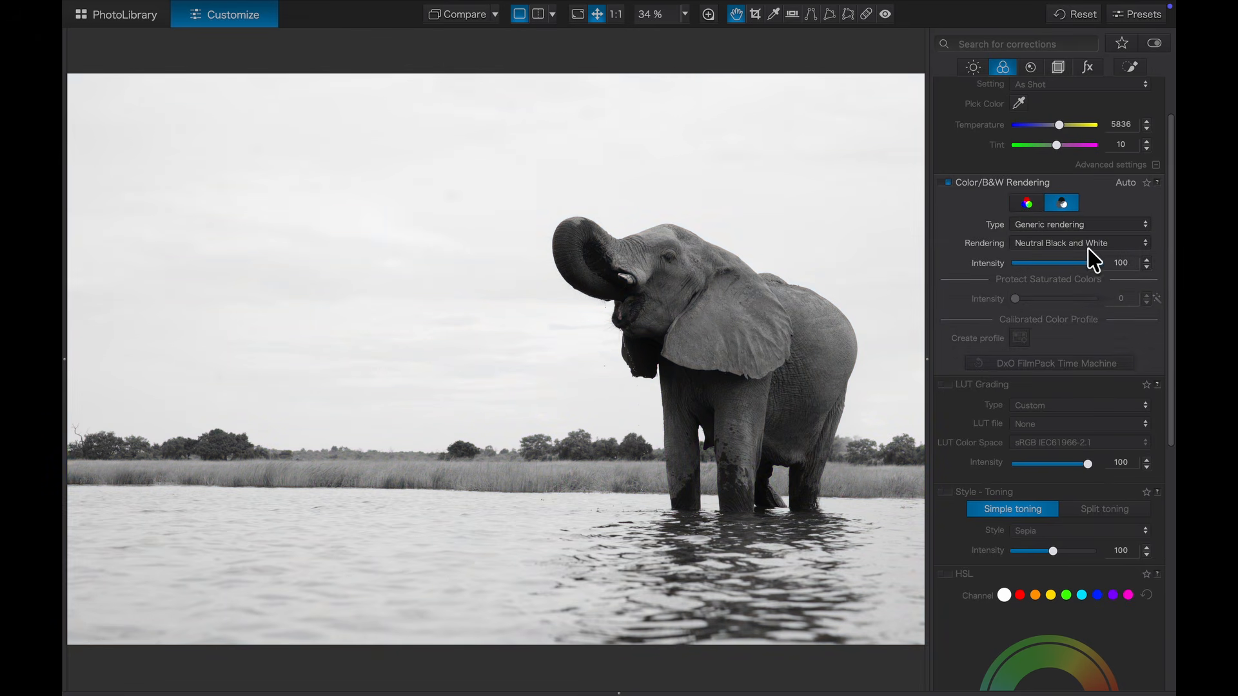
left_click(1112, 244)
left_click(1114, 261)
Step: Compare the B&W Balanced and Strong renderings, then settle on DxO - B&W Balanced
left_click(1114, 245)
left_click(1112, 260)
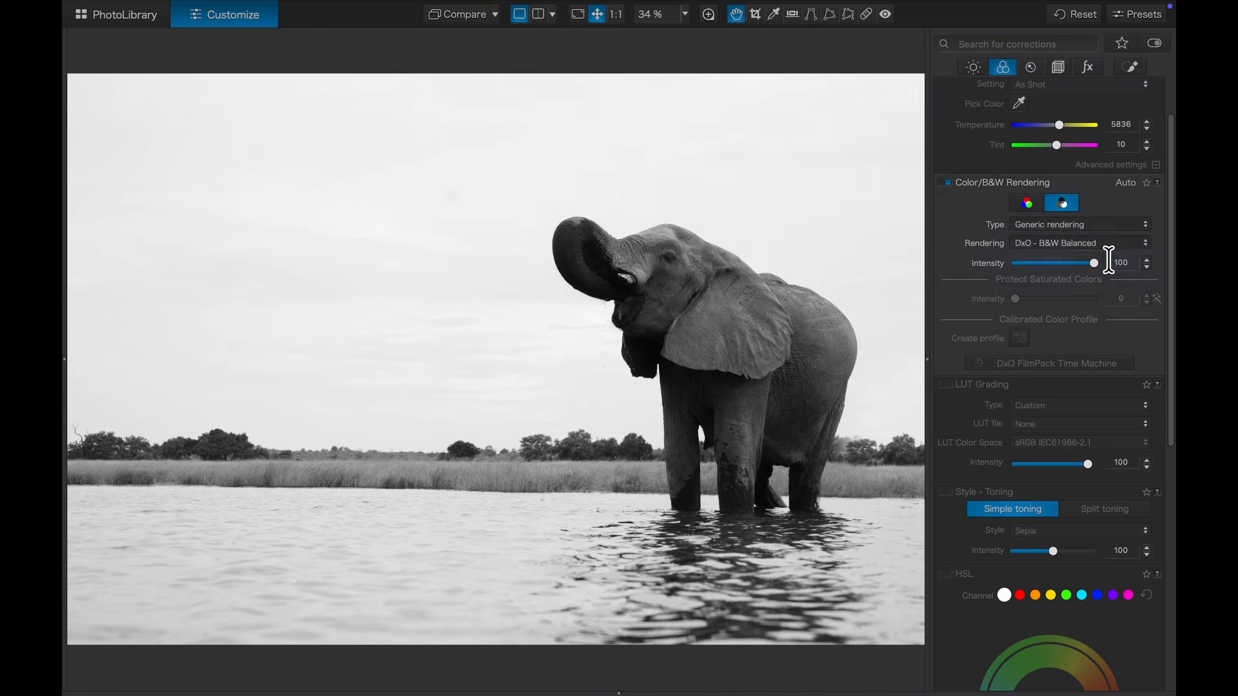
left_click(1111, 248)
left_click(1116, 263)
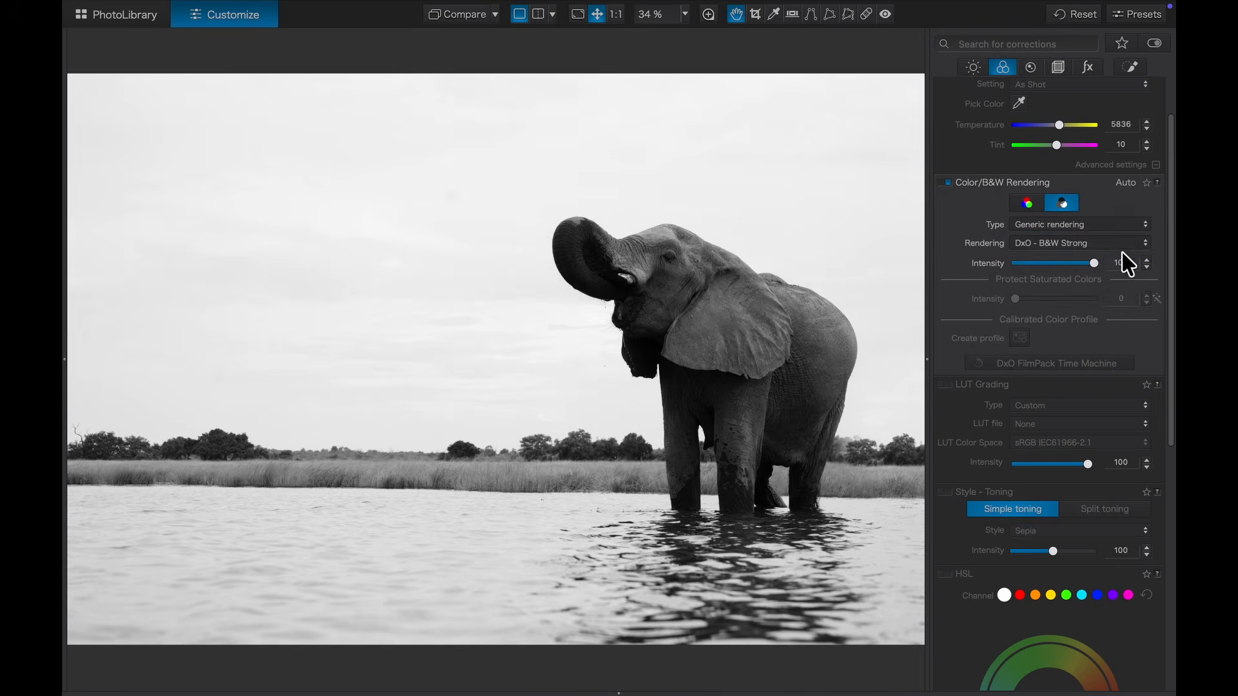
left_click(1114, 248)
left_click(1103, 232)
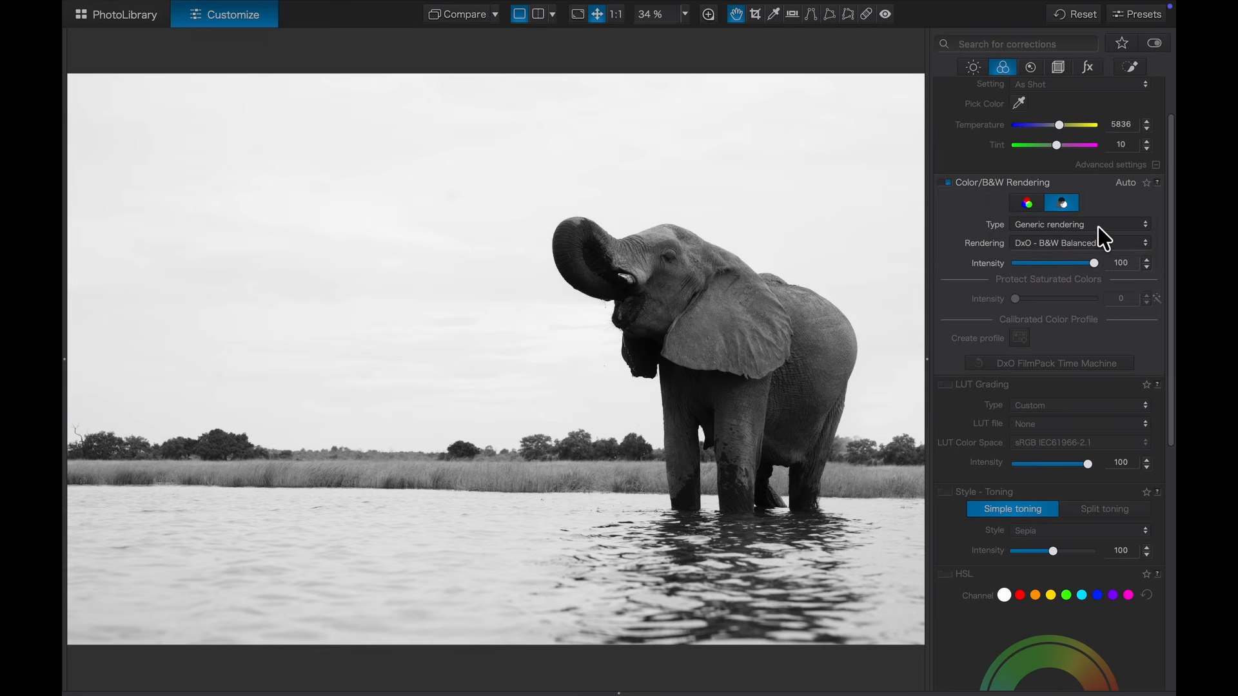
Step: Toggle the black-and-white conversion off and back on to compare with the colour original
left_click(948, 184)
left_click(948, 184)
scroll(970, 263, "down", 3)
scroll(962, 257, "up", 5)
left_click(975, 67)
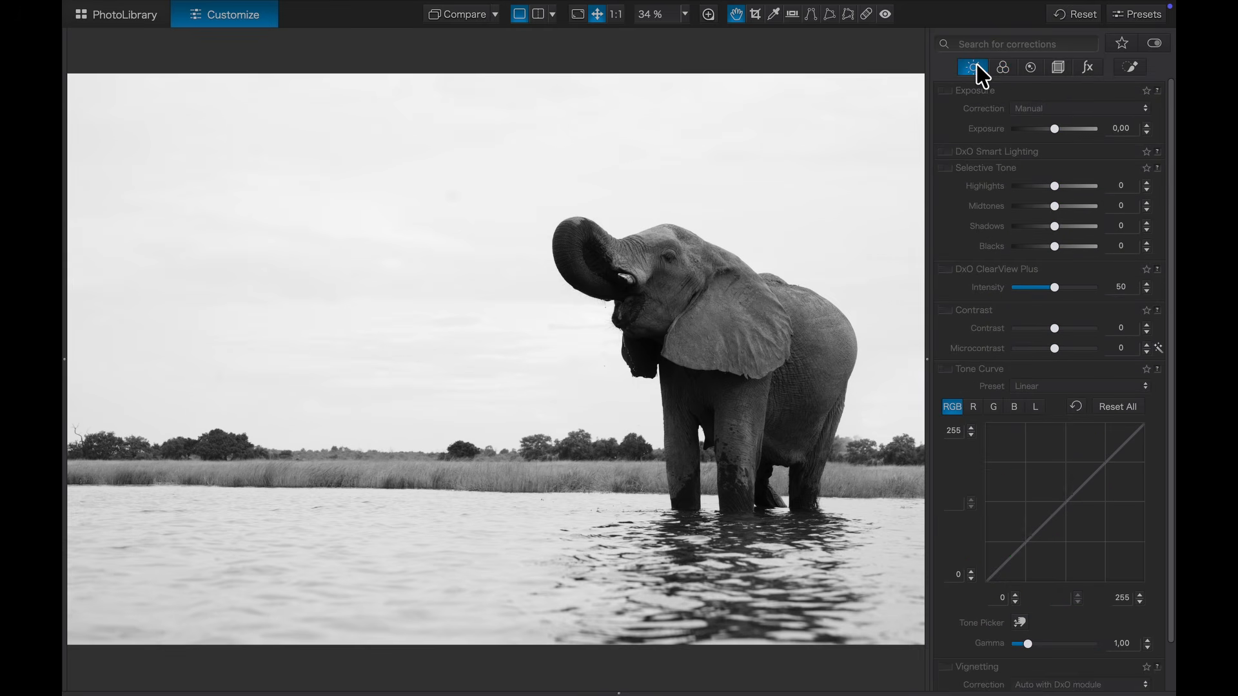
Step: Enable Selective Tone with Highlights -47, Midtones 34 and Shadows 29
left_click(946, 168)
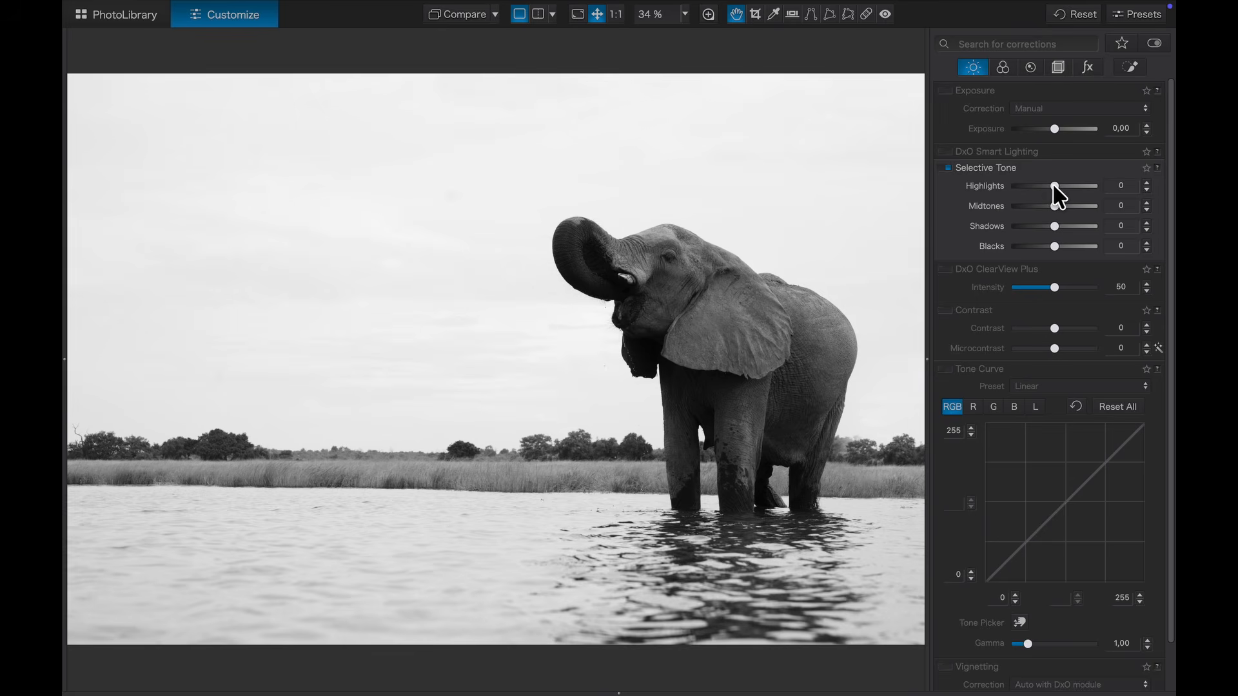
left_click_drag(1050, 187, 1039, 191)
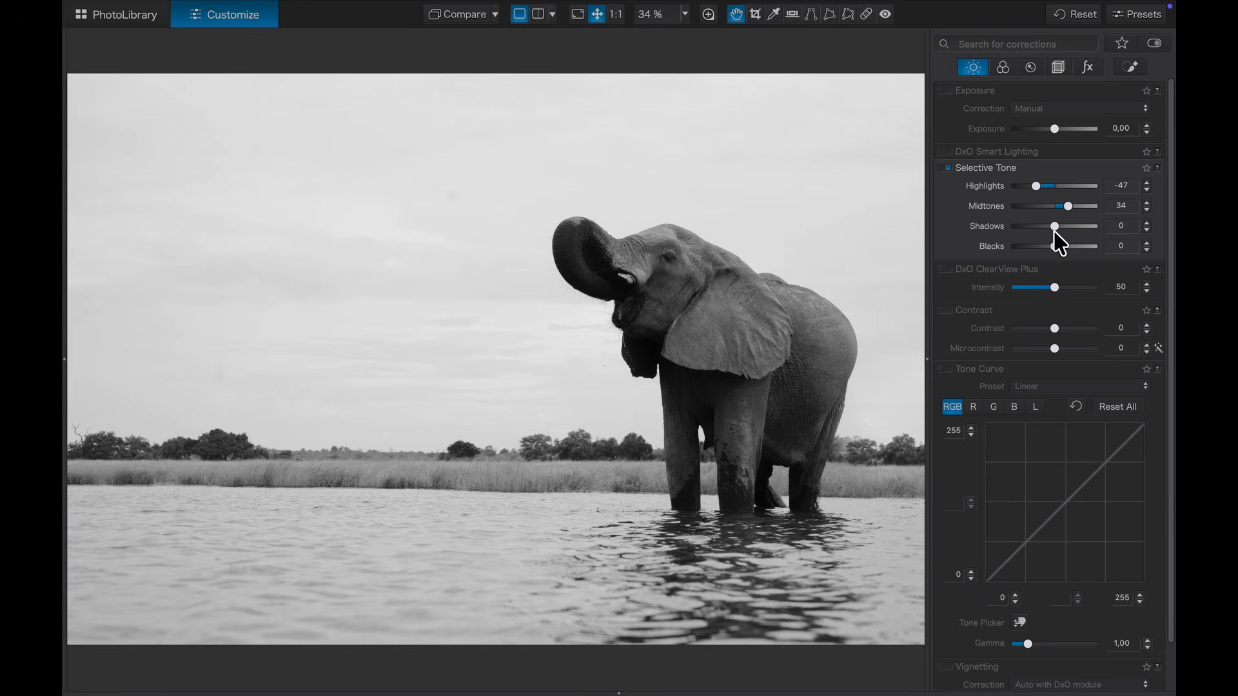
left_click_drag(1055, 227, 1065, 227)
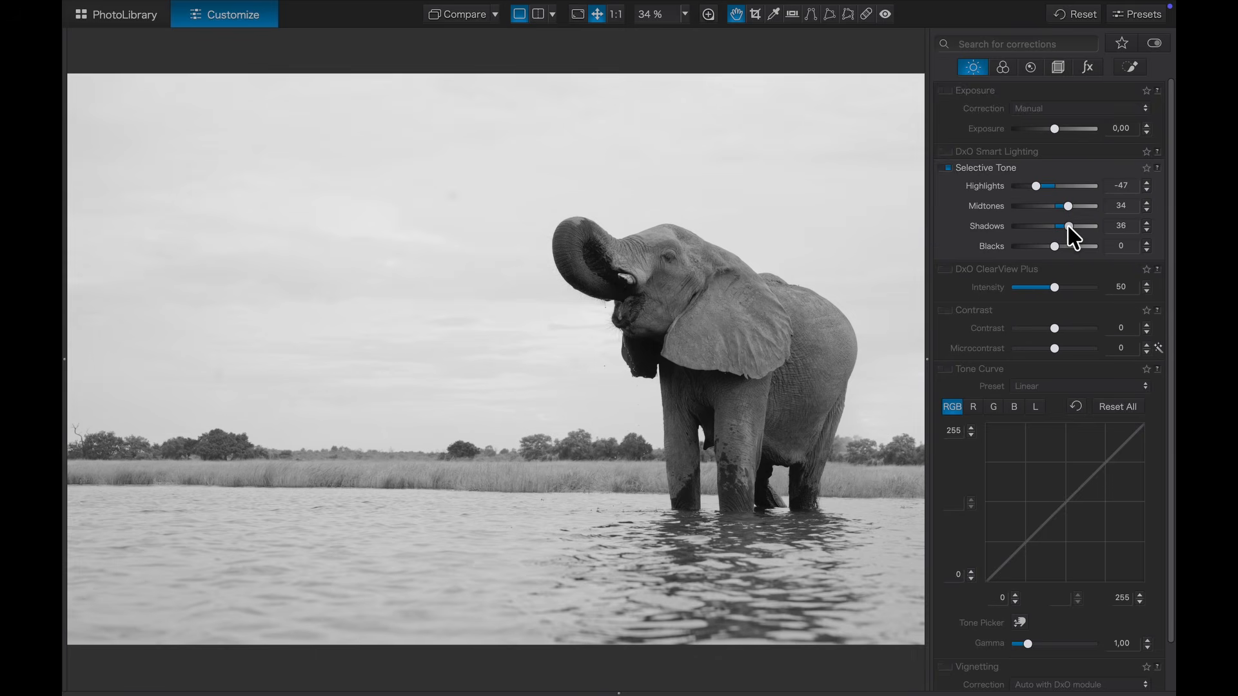
left_click_drag(1073, 238, 1071, 239)
scroll(956, 335, "down", 2)
Step: Enable the Tone Curve and add low, middle and upper points to it
left_click(946, 321)
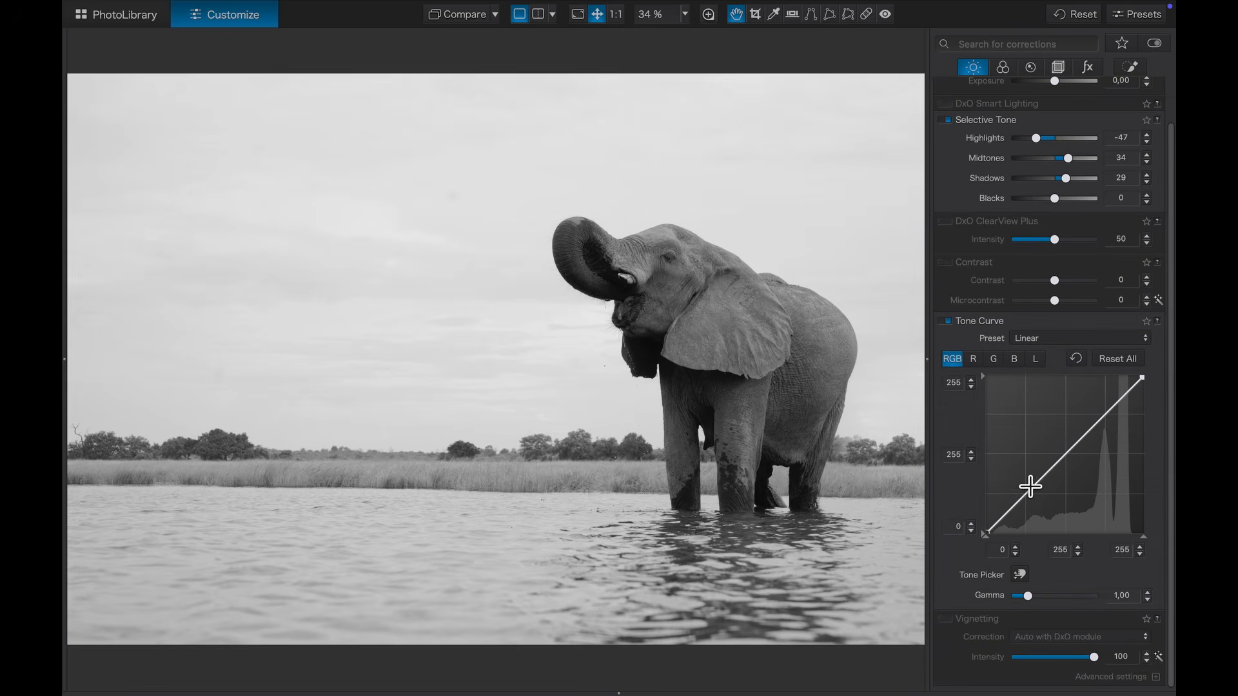
left_click(1024, 495)
left_click(1066, 454)
left_click(1103, 416)
Step: Shape the curve: pull darks down, nudge the midpoint, lower brights, cap whites at 240
left_click(1023, 495)
left_click_drag(1023, 493, 1026, 499)
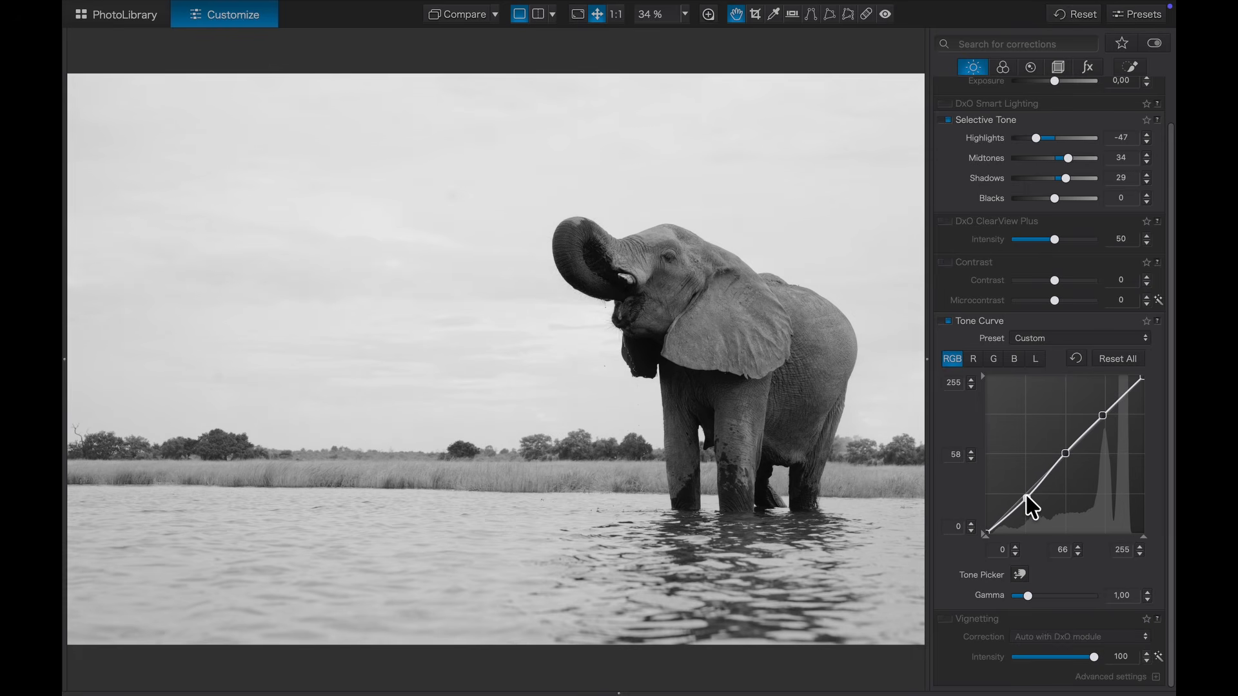
left_click_drag(1065, 453, 1063, 454)
left_click_drag(1102, 416, 1105, 418)
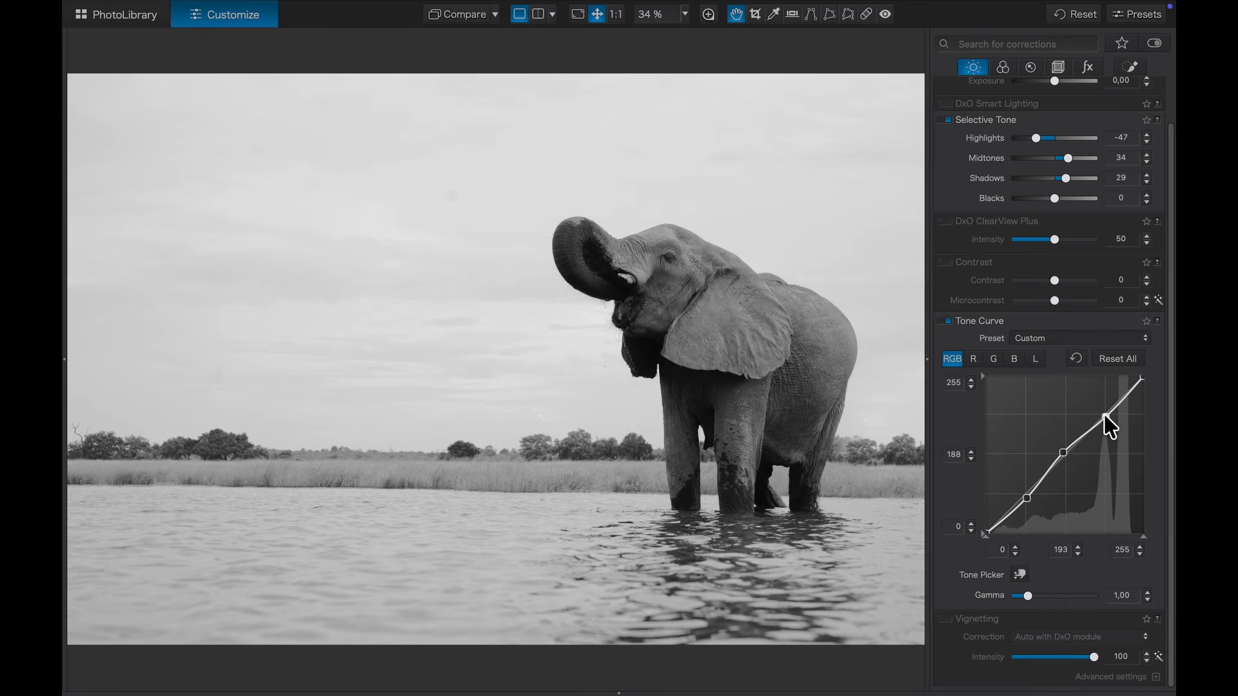
left_click_drag(1141, 377, 1148, 385)
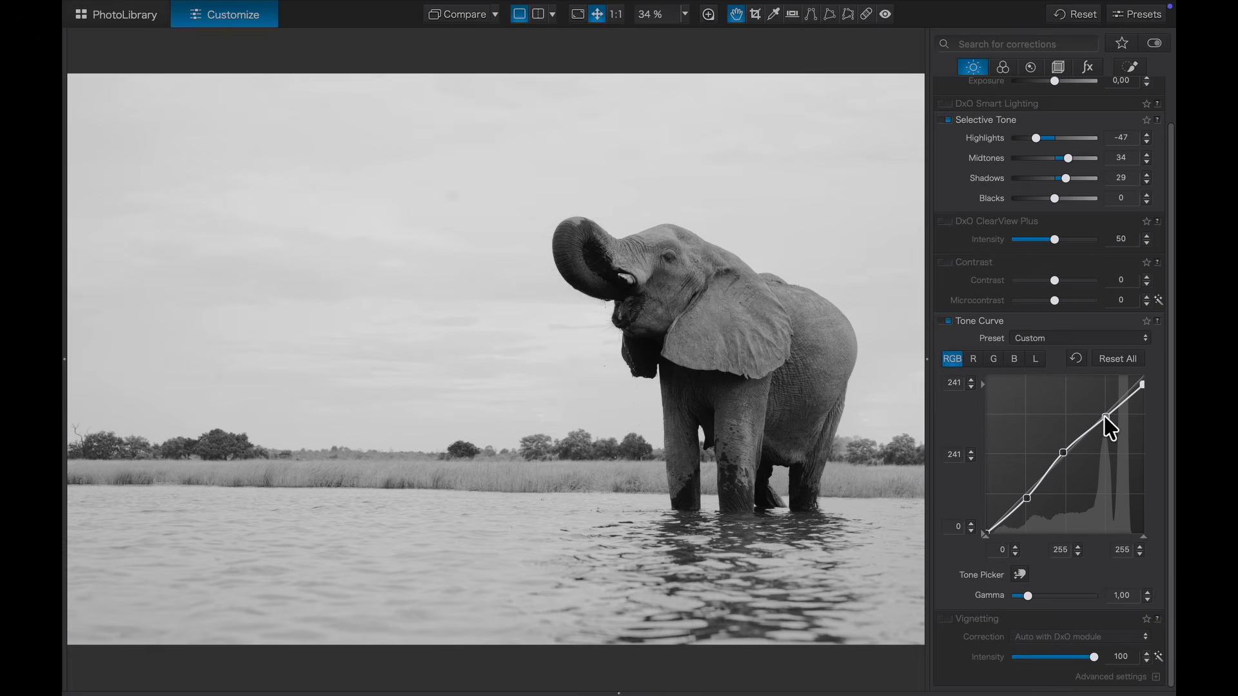
left_click(1006, 517)
Step: Toggle the custom tone curve off and on to compare its effect
left_click(944, 321)
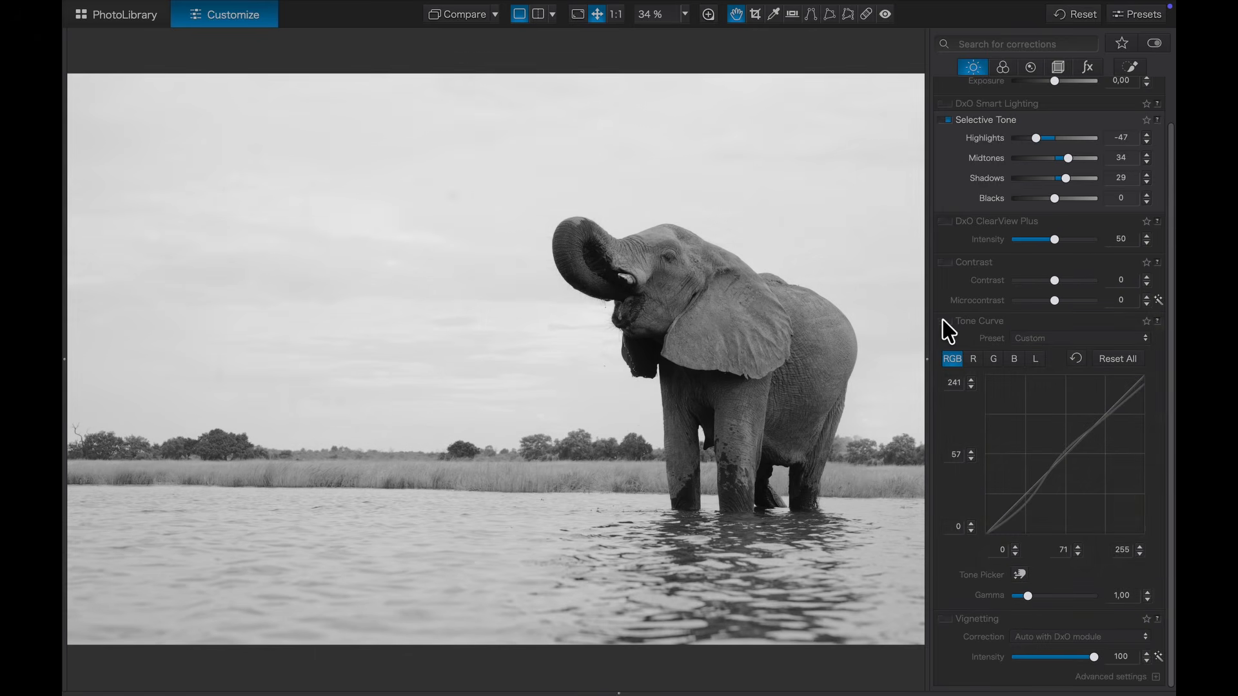
left_click(946, 322)
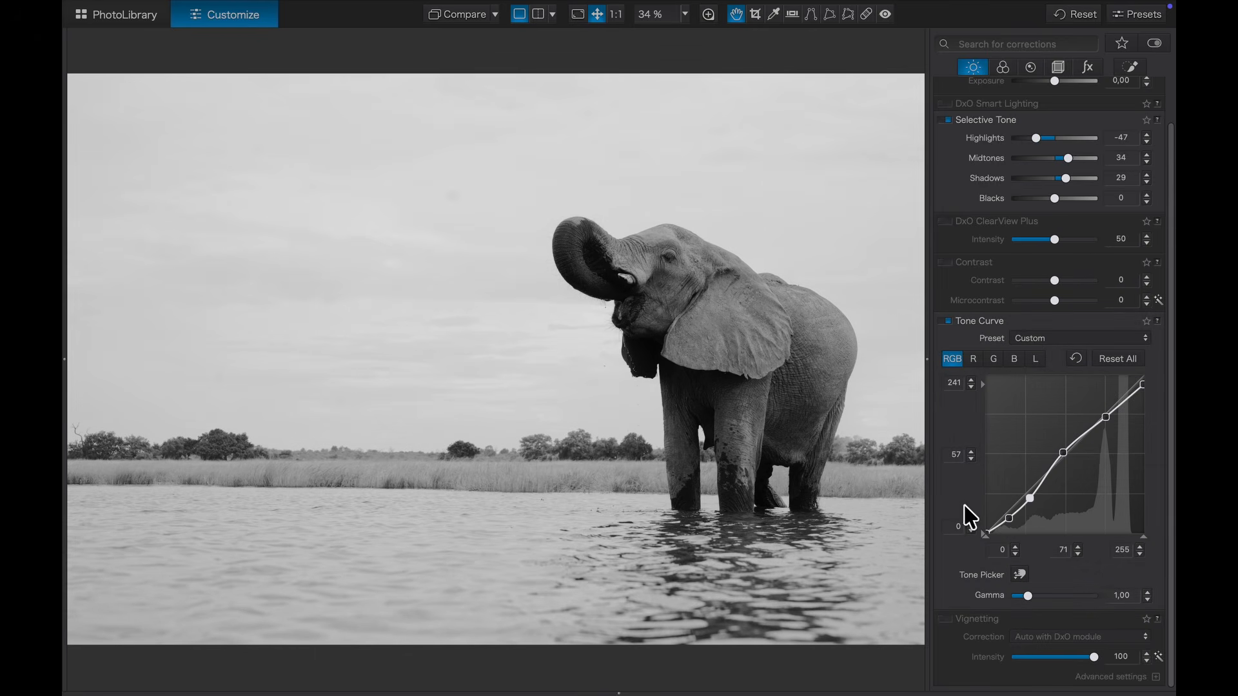
left_click(945, 320)
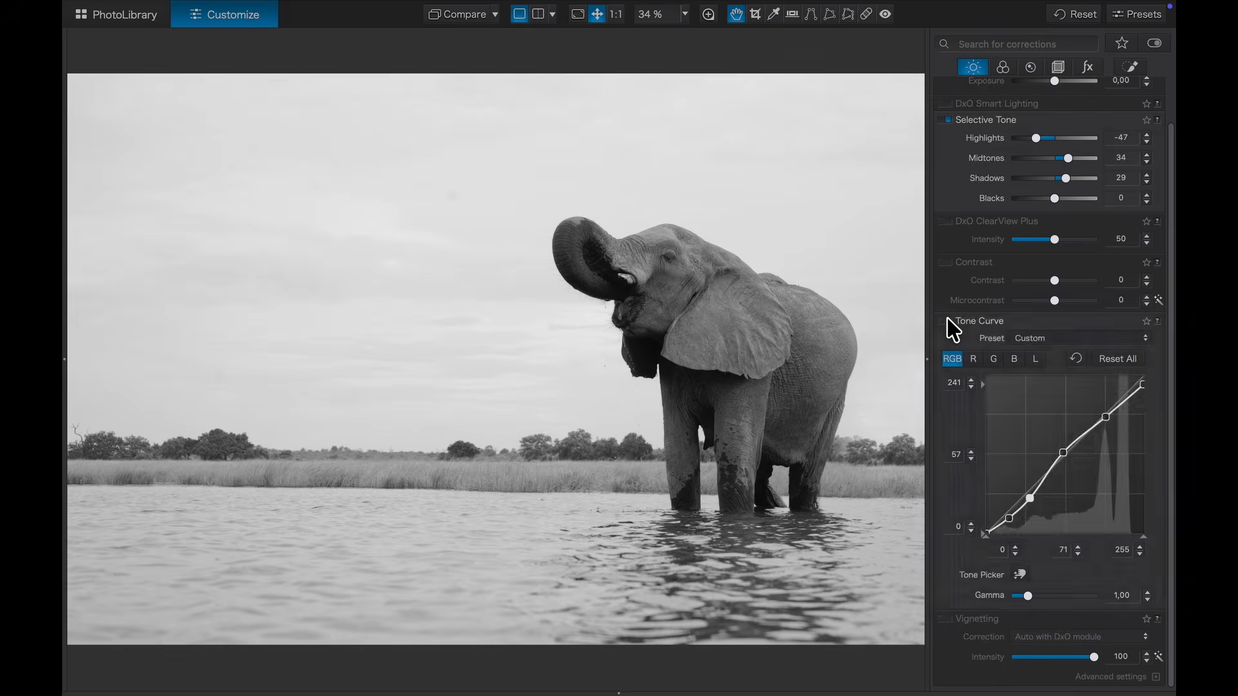
left_click(1130, 67)
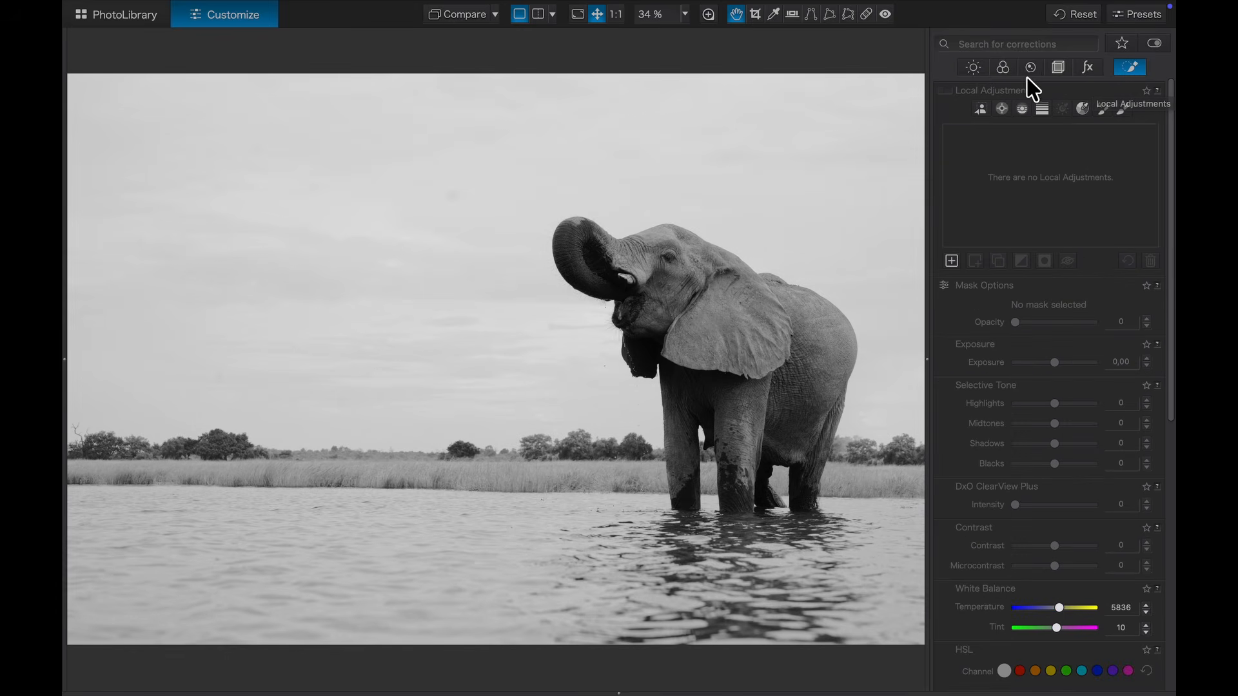
Step: Create Mask 1 on the sky with the AI Mask and start lowering its exposure
left_click(982, 110)
left_click(952, 261)
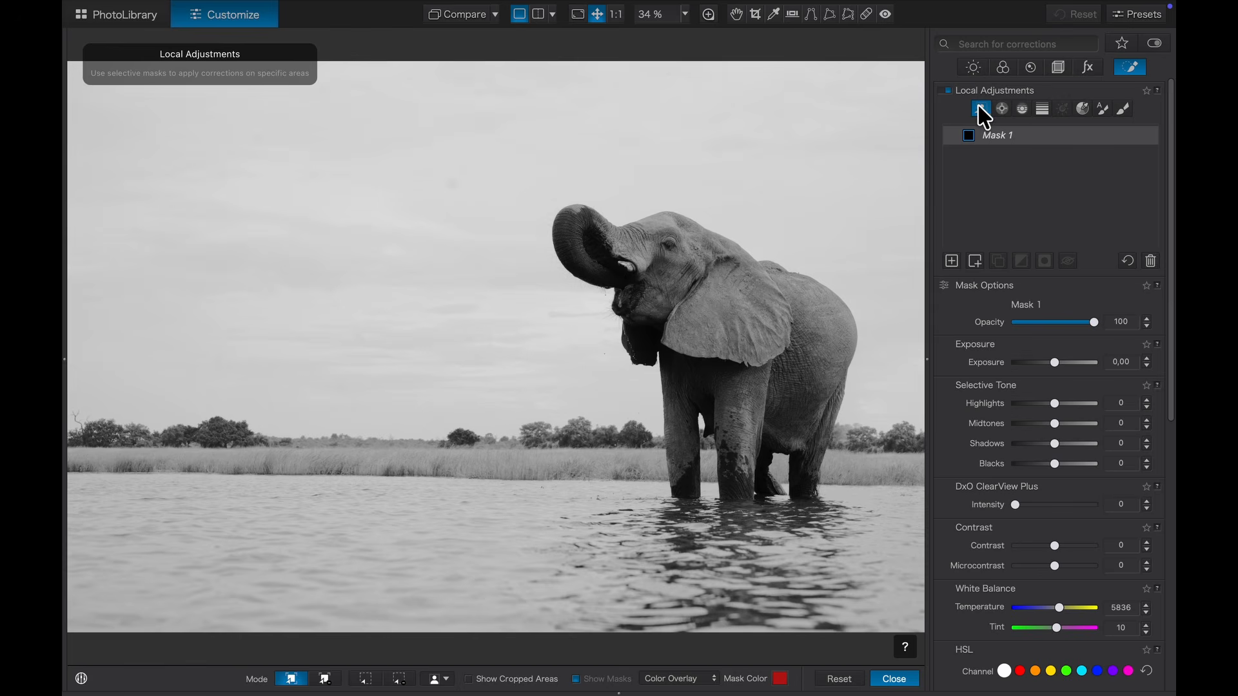
left_click(748, 120)
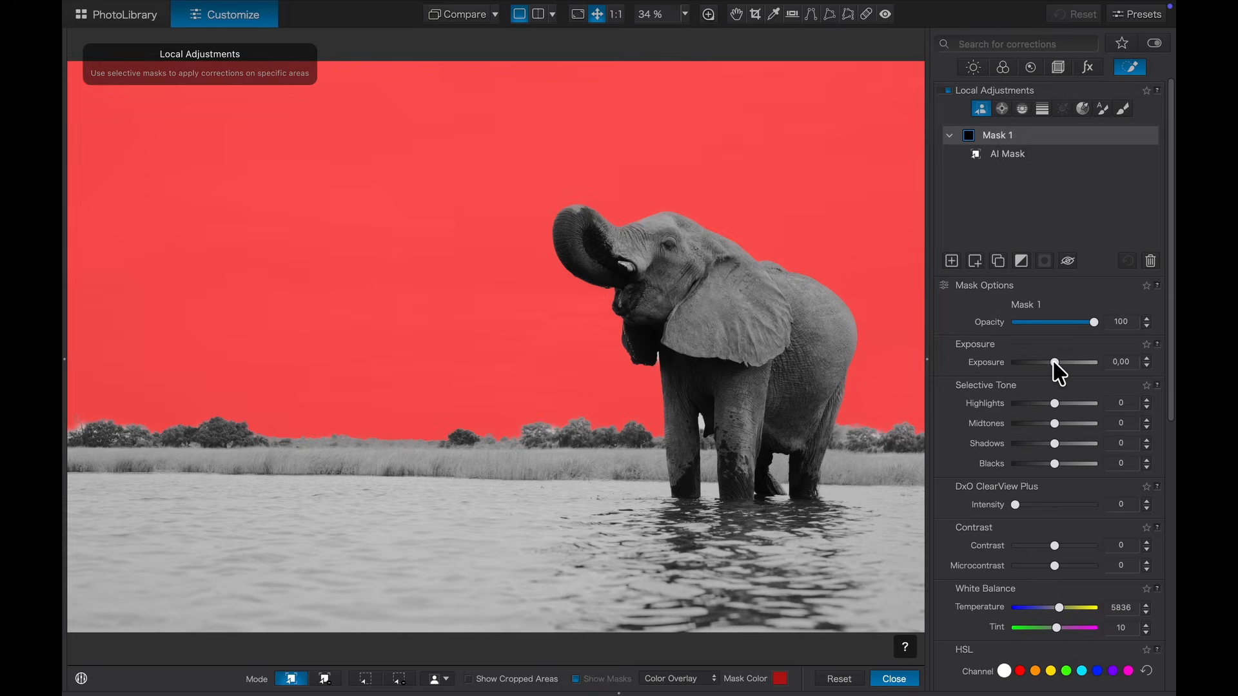
left_click_drag(1054, 363, 1048, 406)
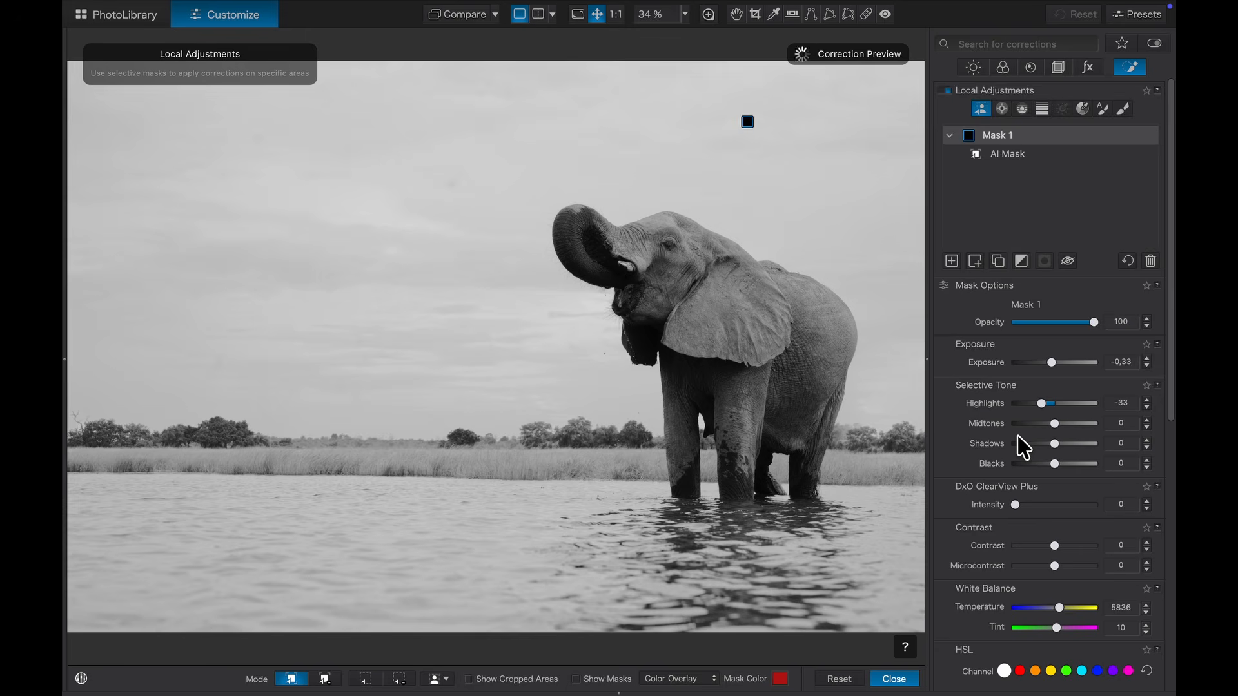
Step: Set the sky mask to ClearView Plus 54, Contrast 57, Exposure -0,60, Highlights -50, Blacks -24
scroll(1024, 446, "down", 5)
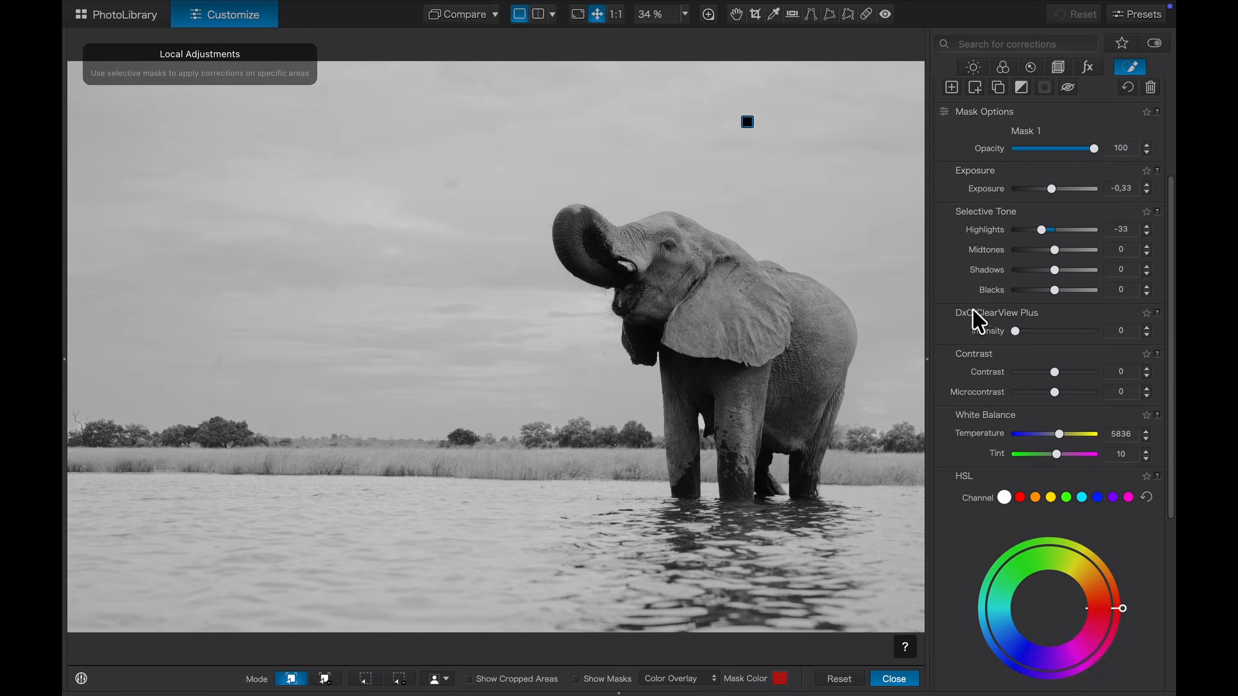
left_click_drag(1016, 332, 1051, 332)
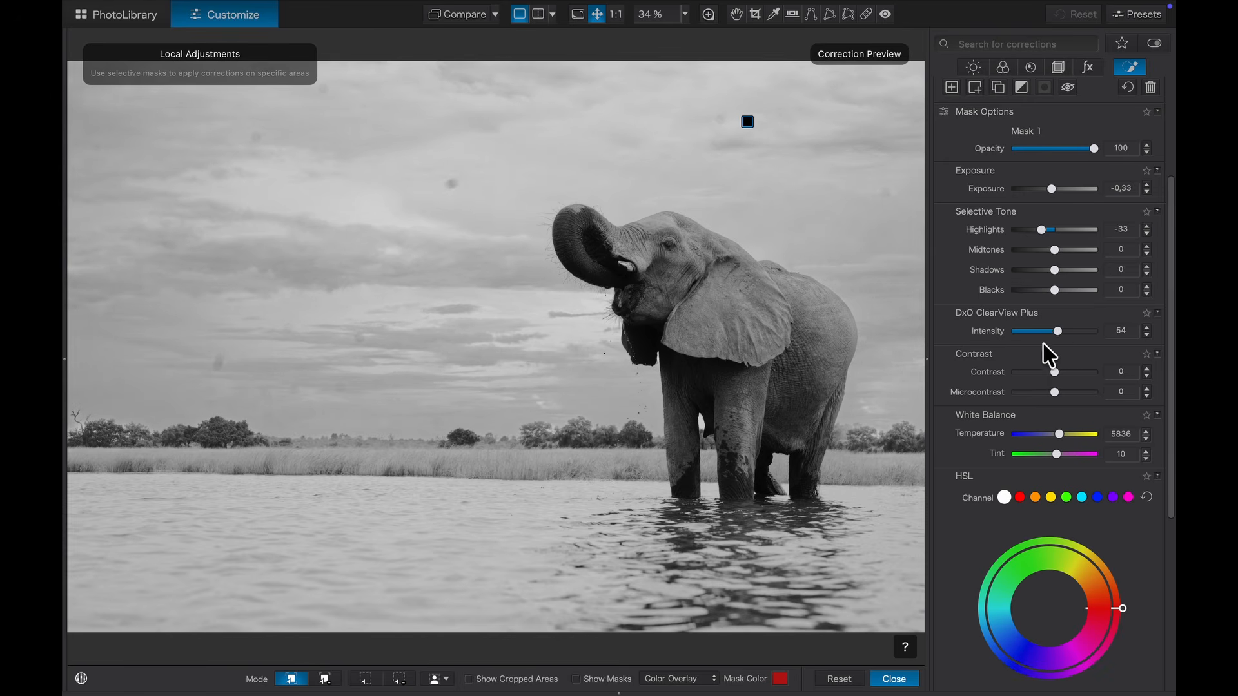
left_click_drag(1057, 373, 1073, 373)
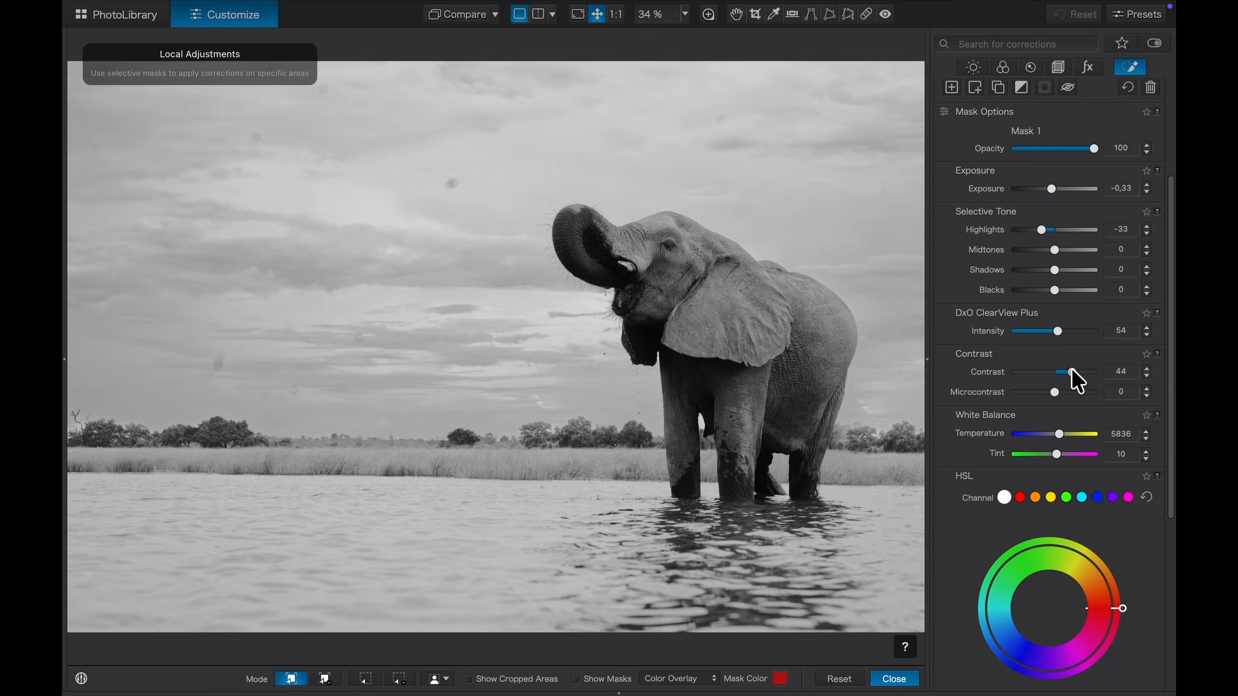
scroll(1057, 232, "up", 1)
left_click_drag(1052, 226, 1025, 267)
left_click_drag(1026, 267, 1035, 267)
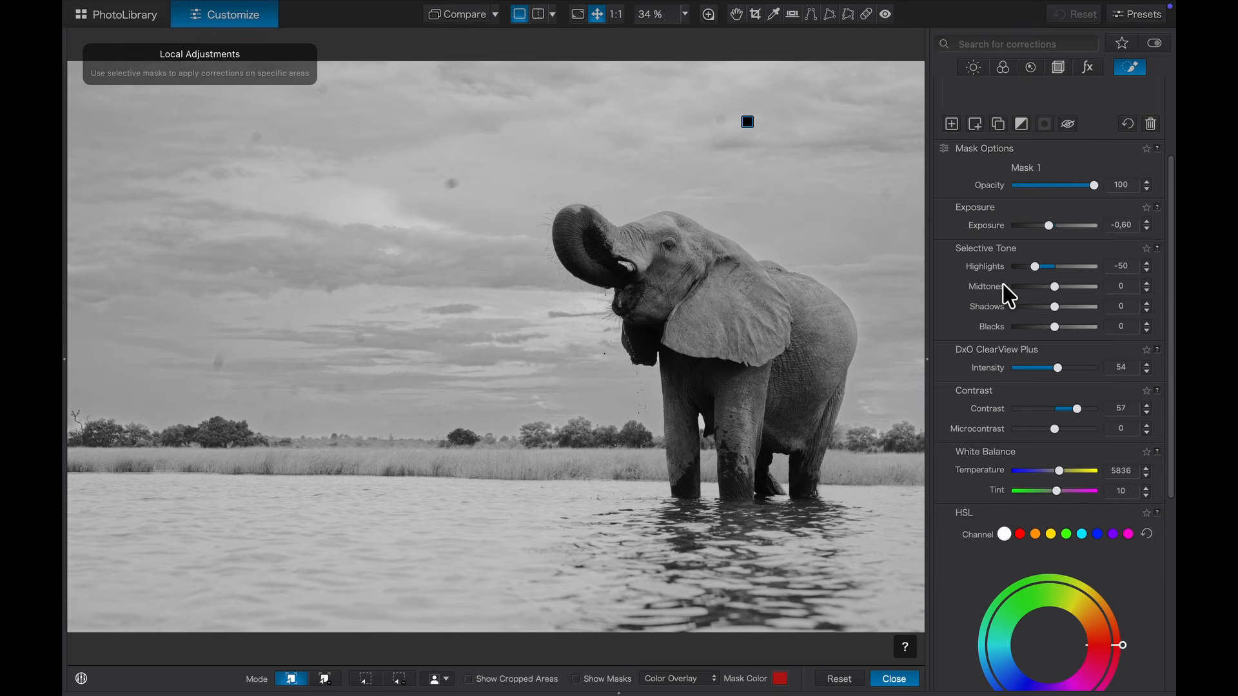
scroll(1003, 284, "down", 1)
scroll(1009, 296, "up", 3)
left_click_drag(1054, 420, 1045, 423)
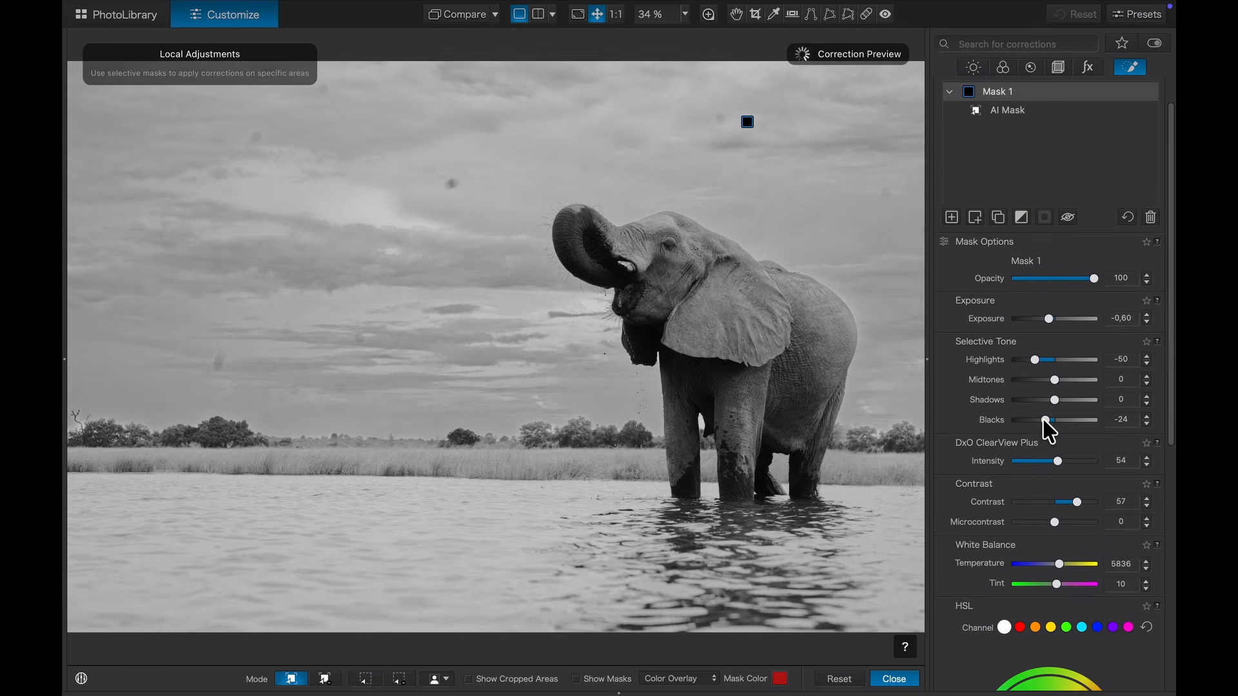
scroll(1000, 488, "down", 5)
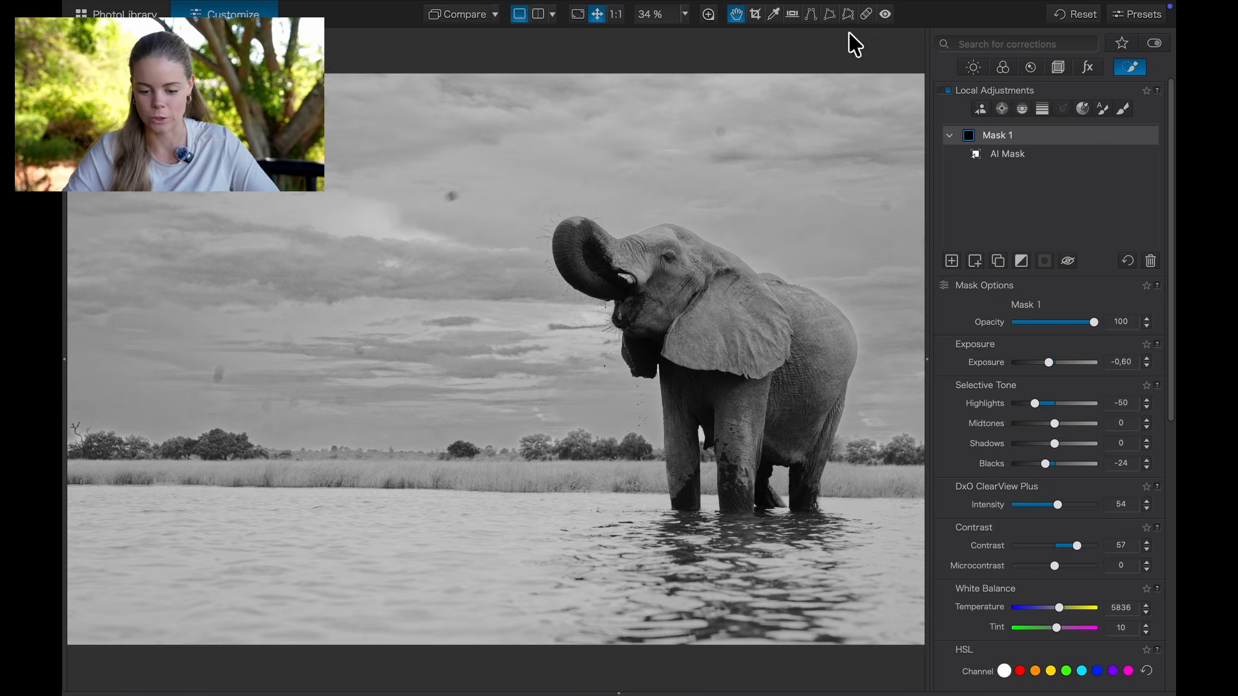
Step: Repair three spots in the sky with ReTouch in Repair mode at an 84 px brush size
left_click(865, 13)
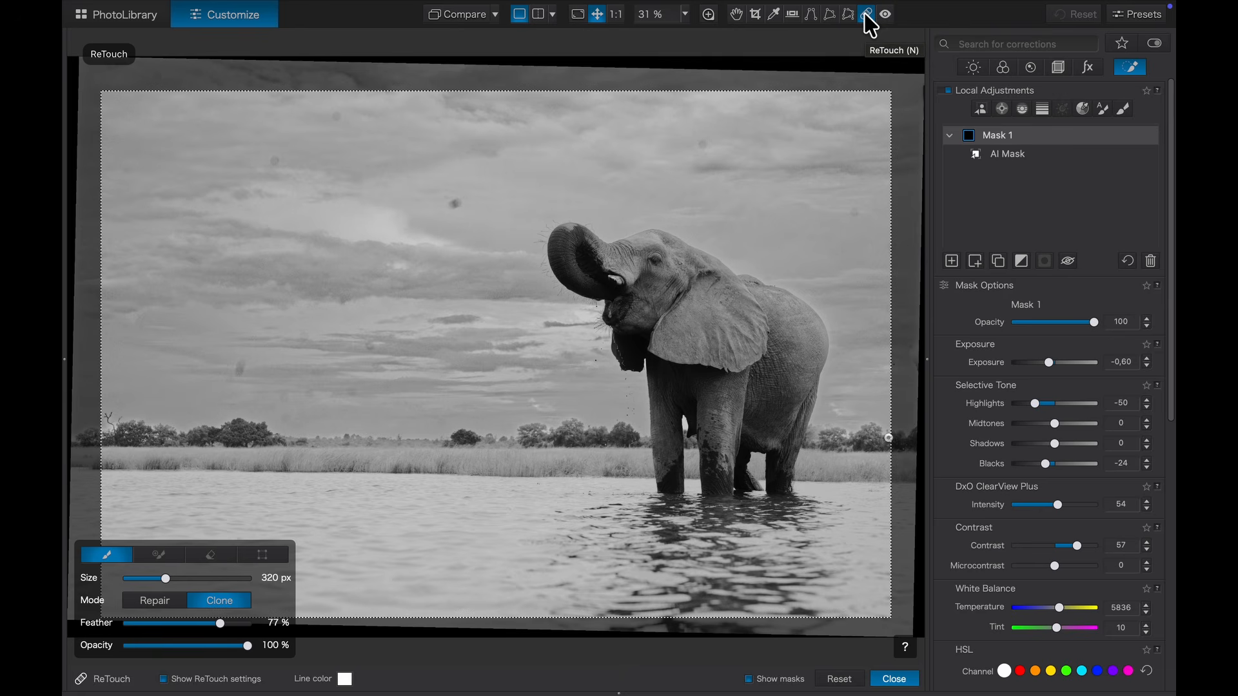
left_click_drag(167, 577, 137, 578)
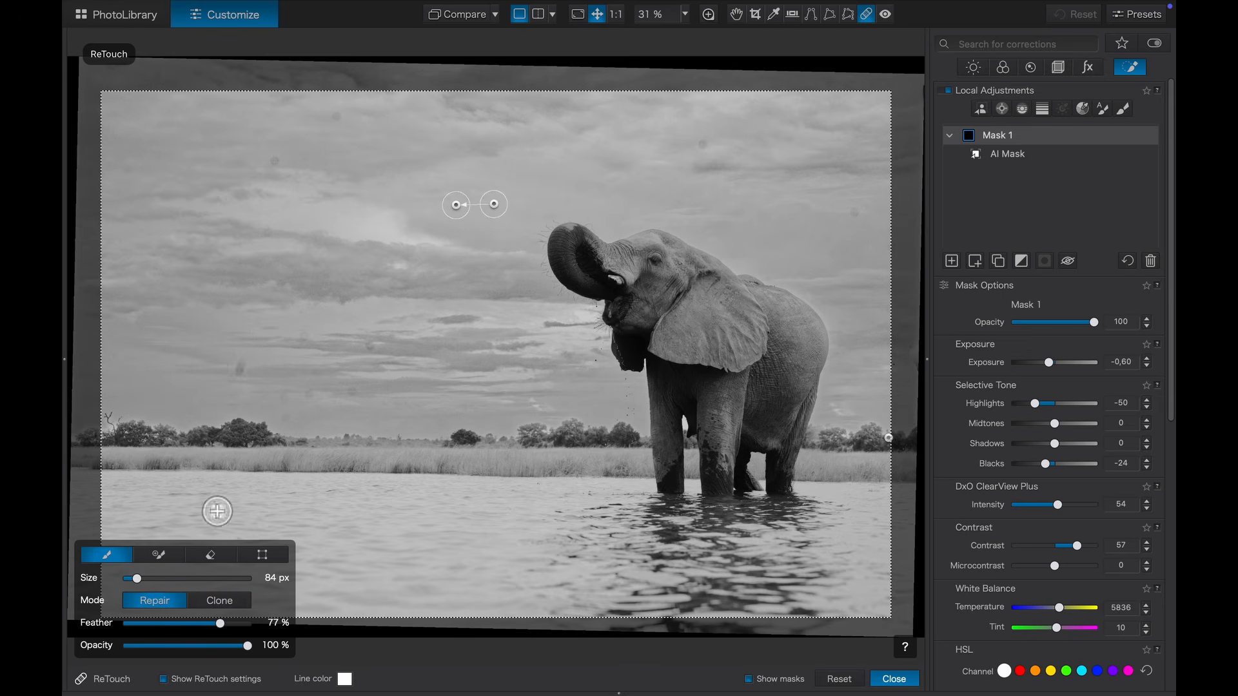
left_click(335, 116)
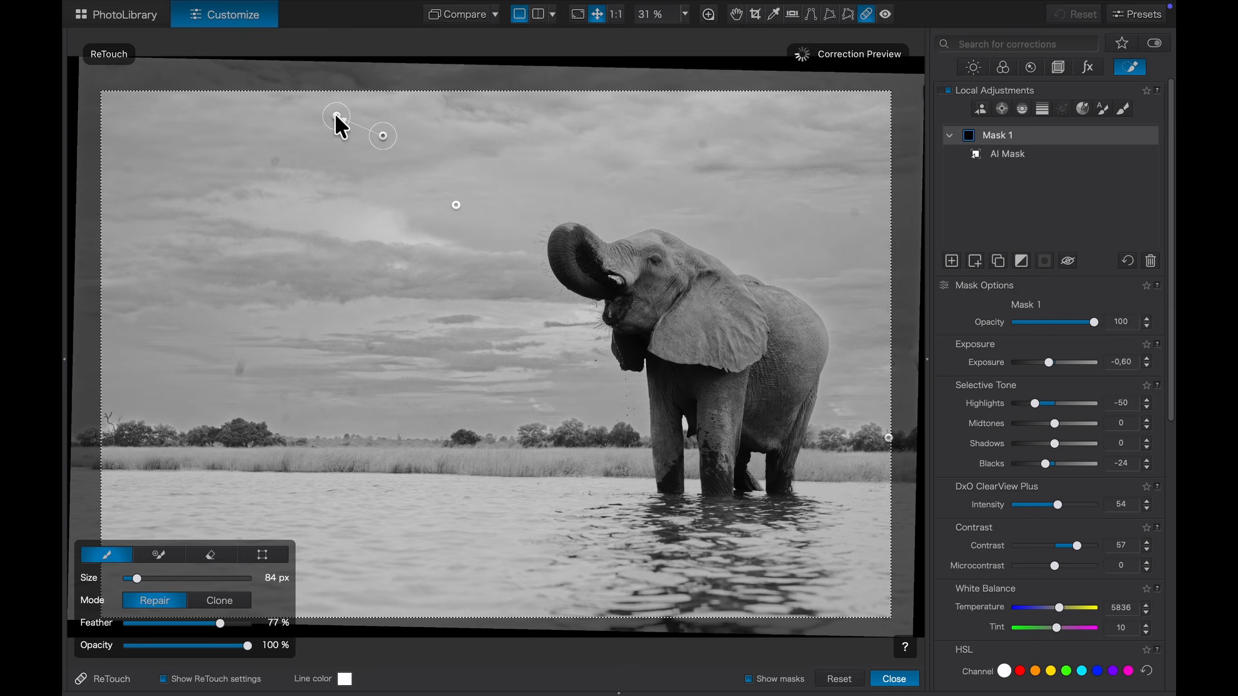
left_click(276, 164)
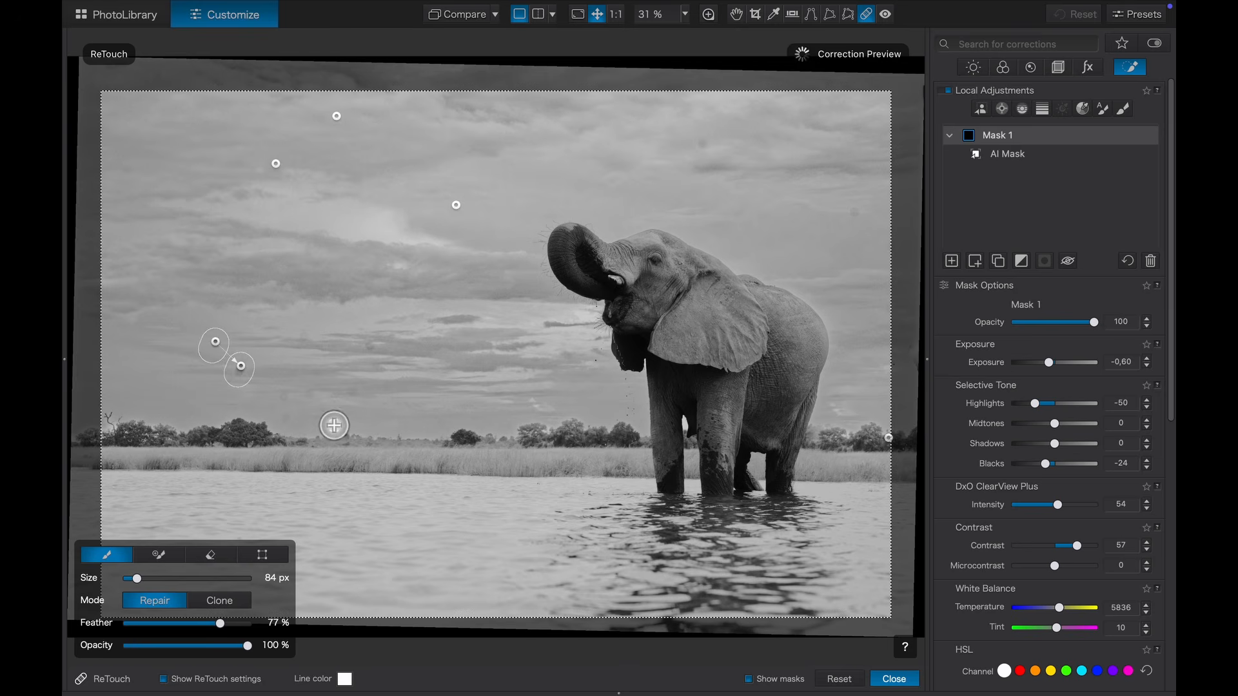
left_click(309, 393)
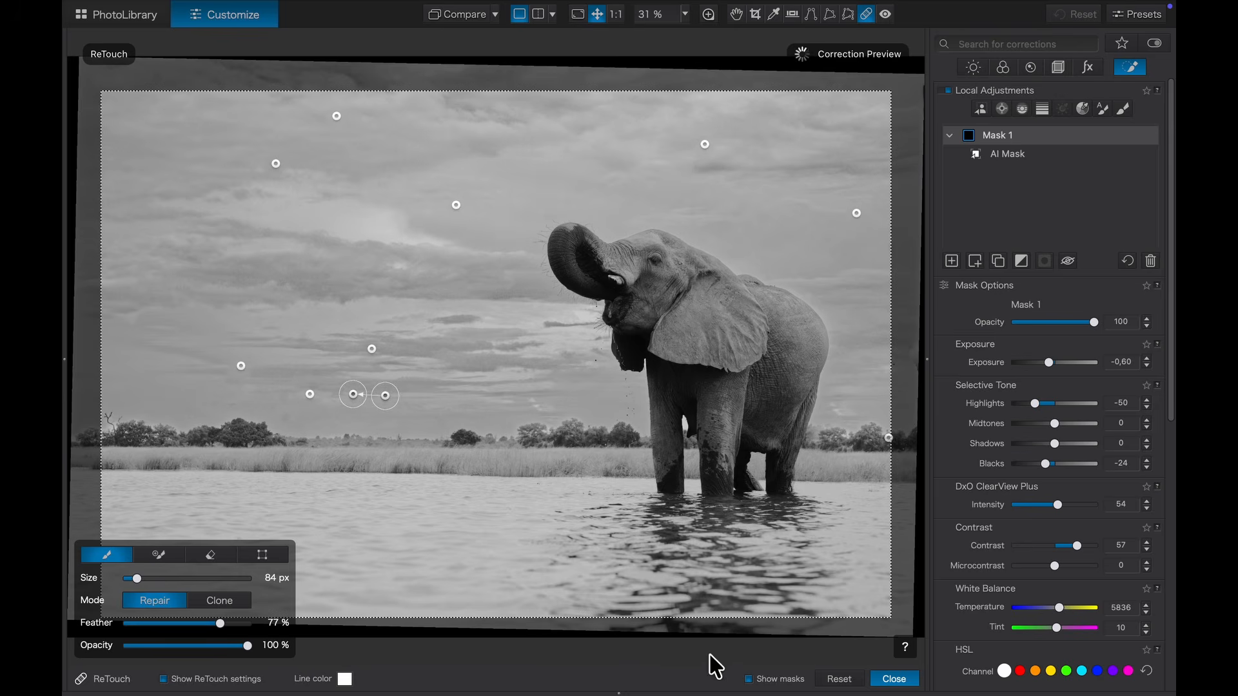
left_click(892, 677)
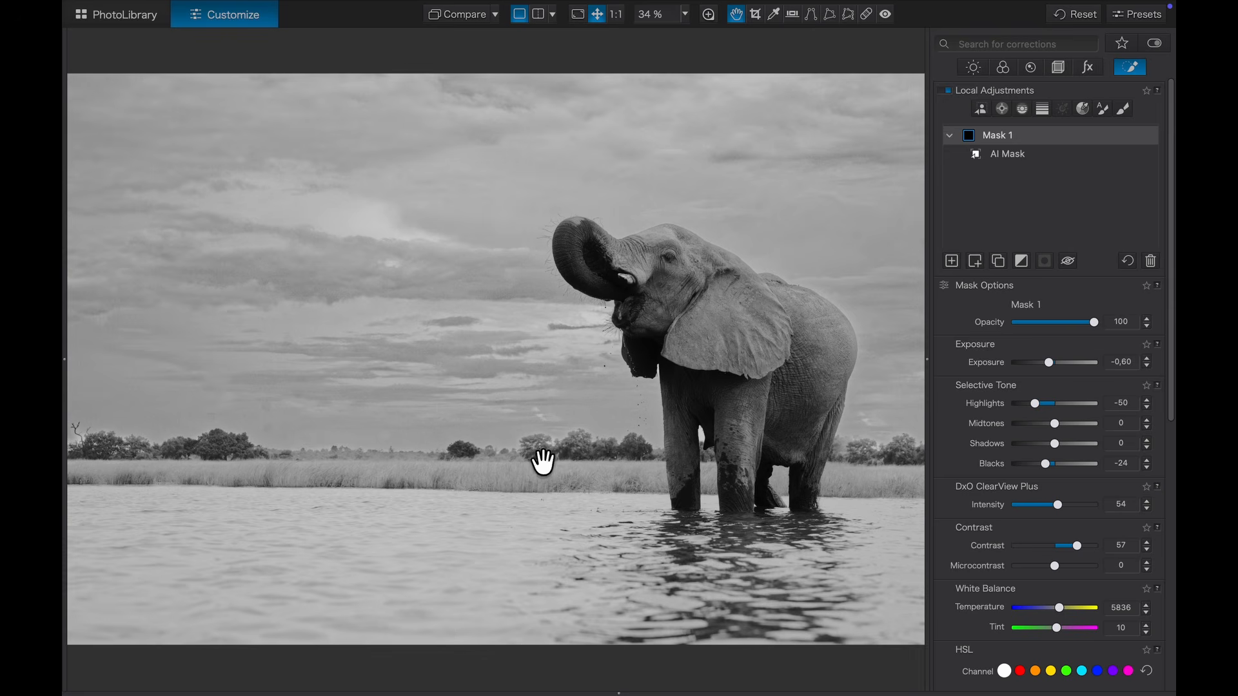
Step: Add a graduated filter at exposure -0,99 from the water into the sky, plus an AI mask on the elephant
left_click(1041, 110)
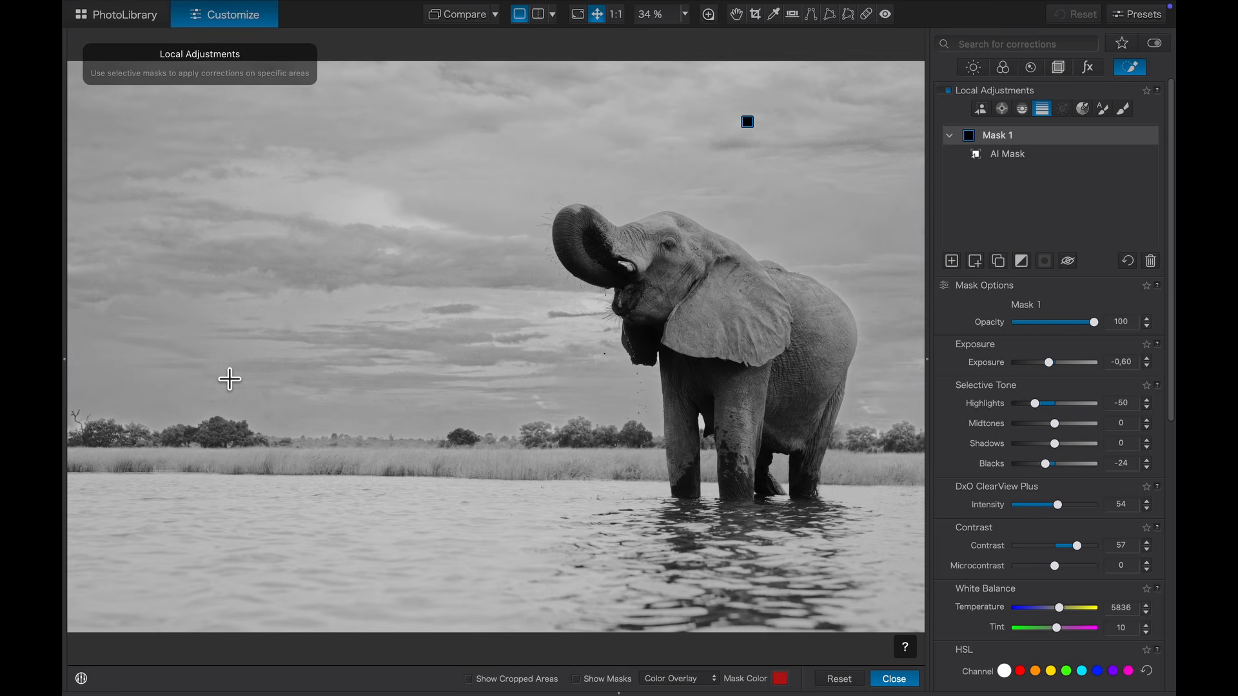
left_click_drag(492, 583, 478, 334)
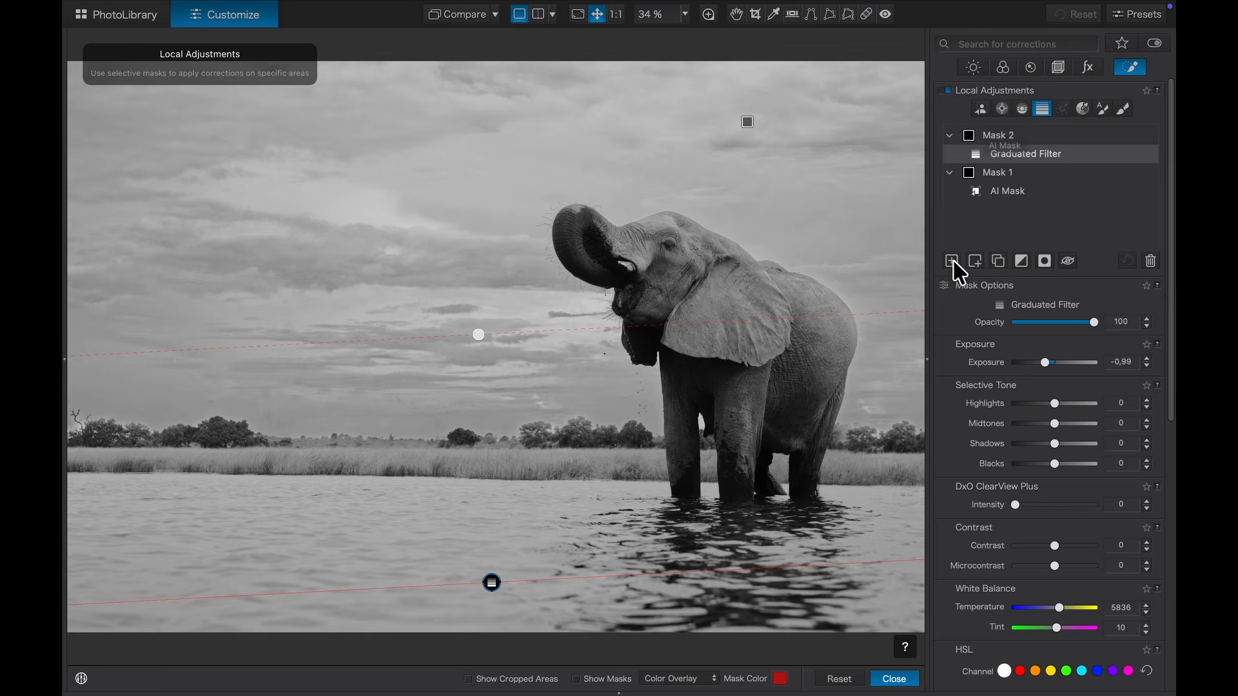
left_click(951, 261)
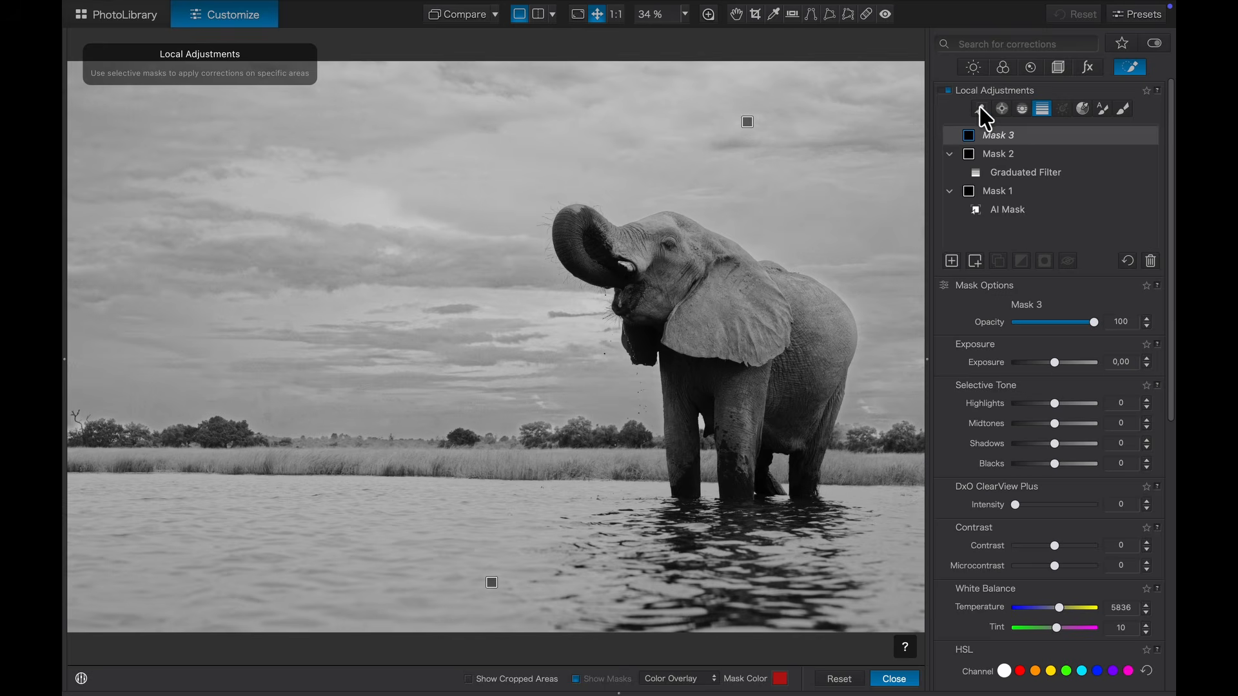
left_click(979, 109)
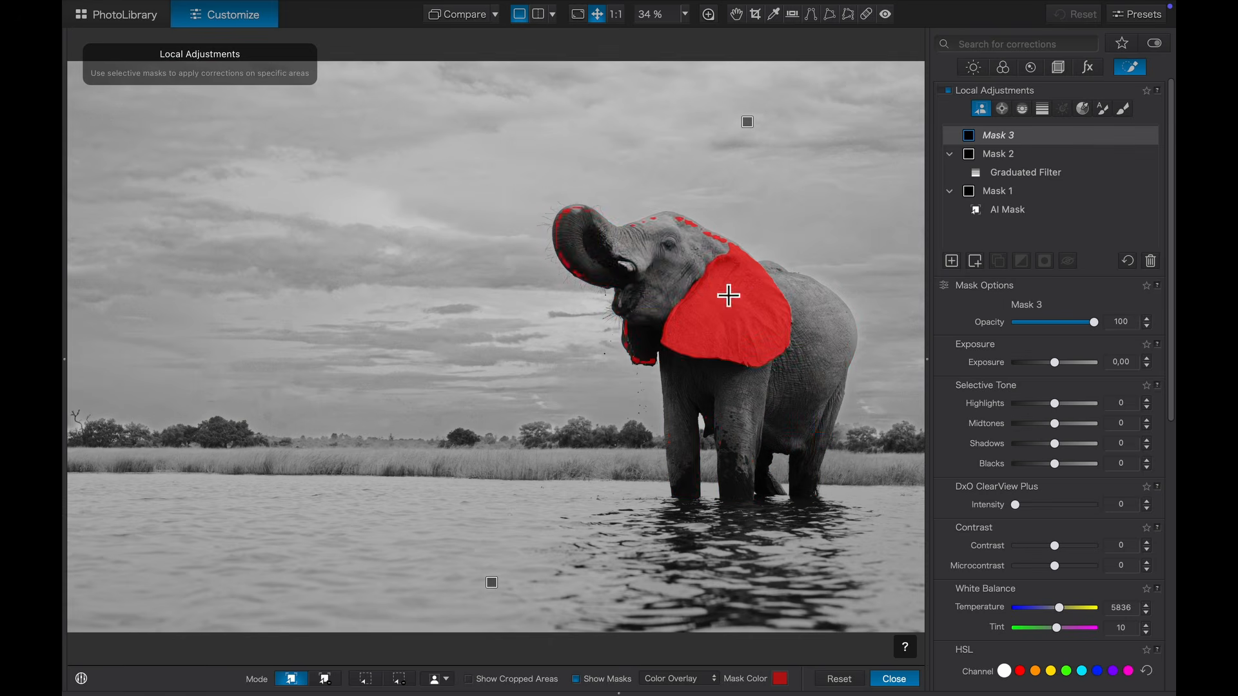
left_click(669, 257)
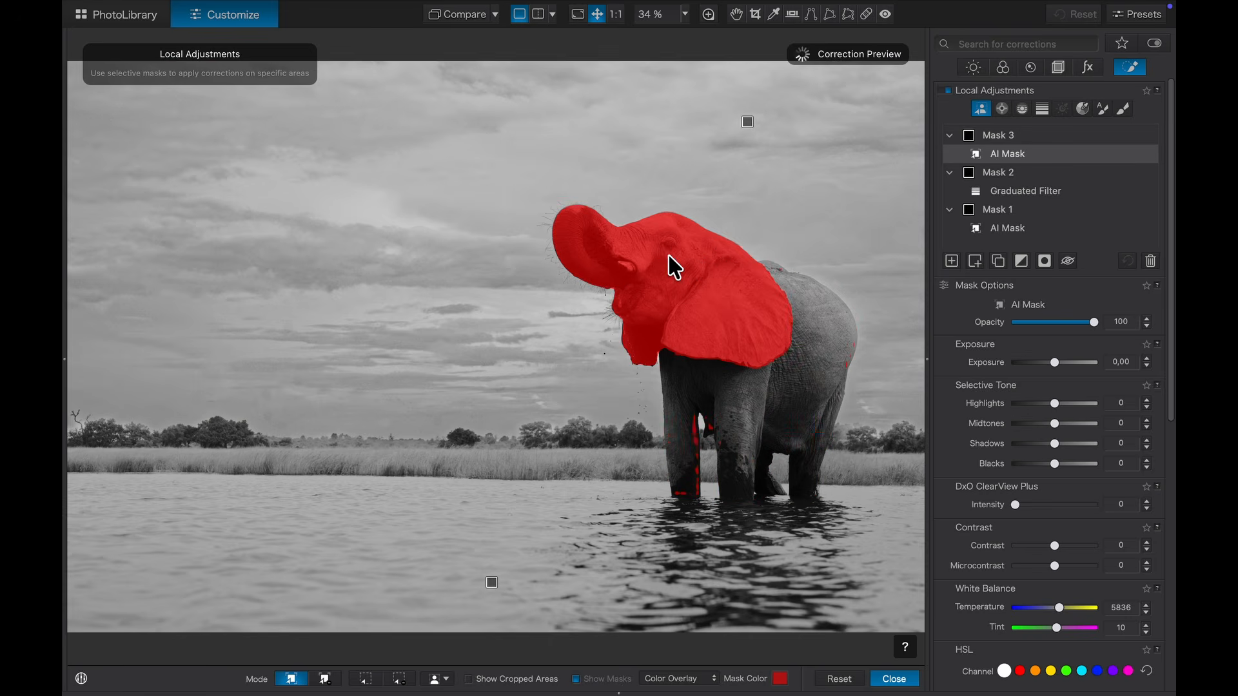
Step: Add AI Mask 4 on the water with Contrast 18, Microcontrast 5 and Sharpness 21
left_click(823, 361)
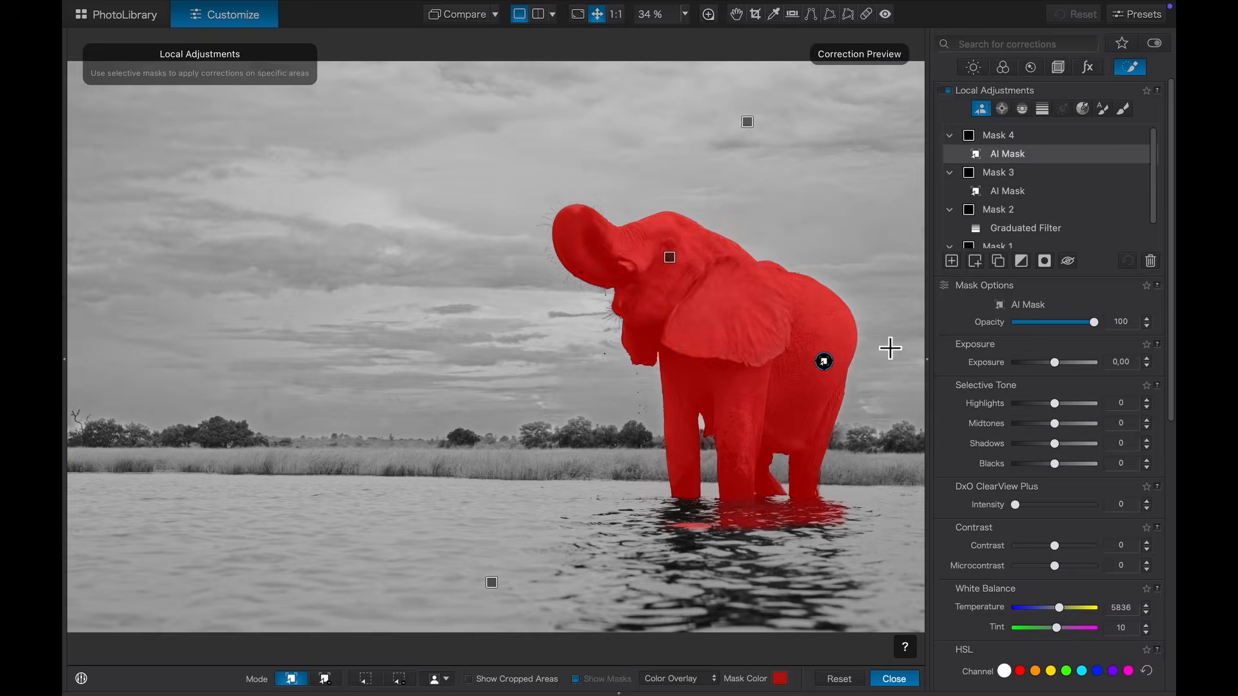
left_click(1012, 137)
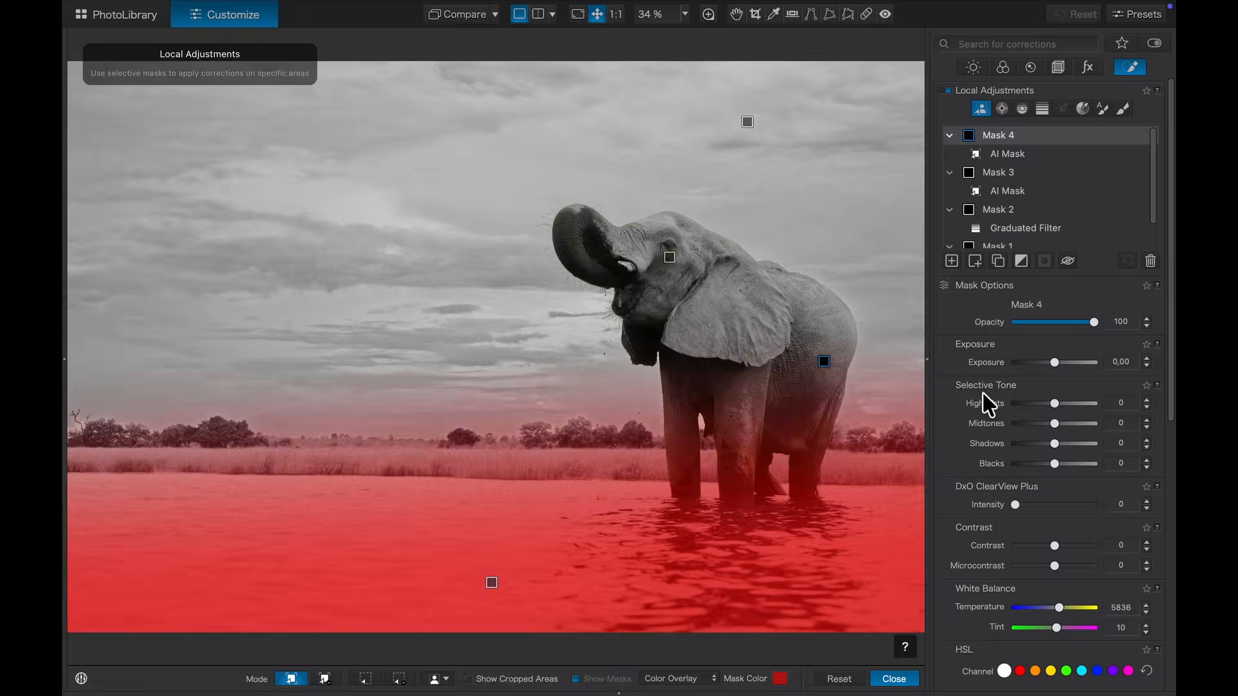
left_click(902, 681)
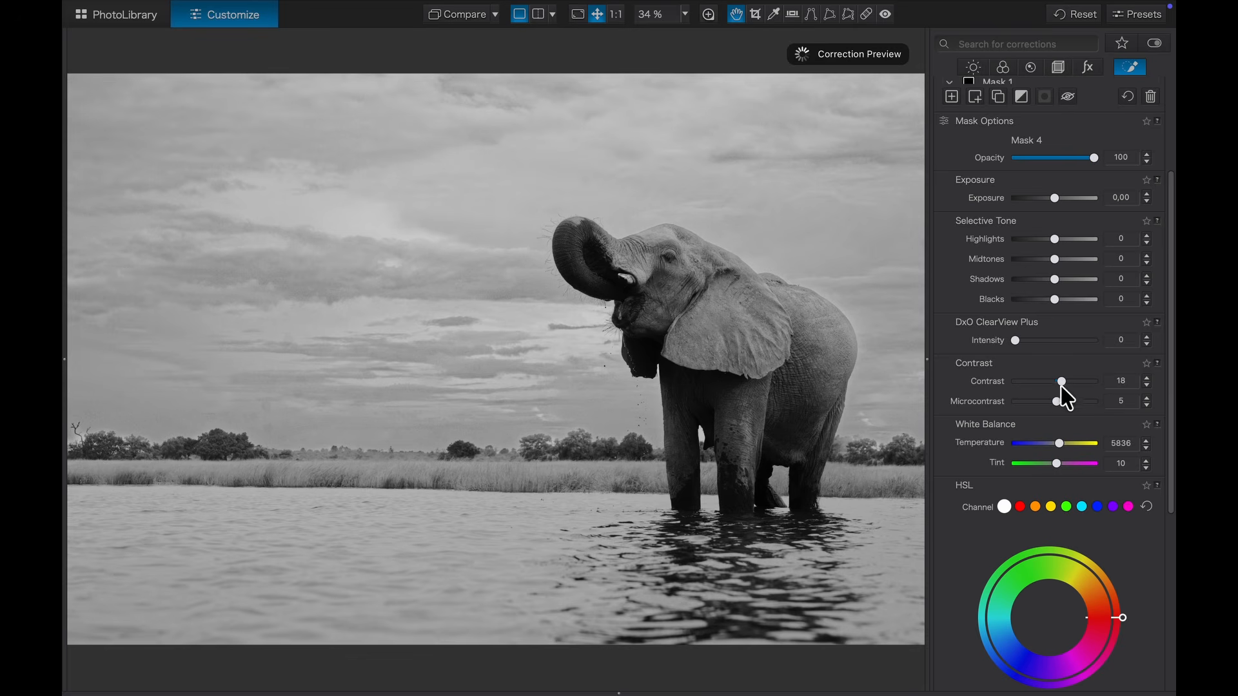
scroll(992, 419, "down", 5)
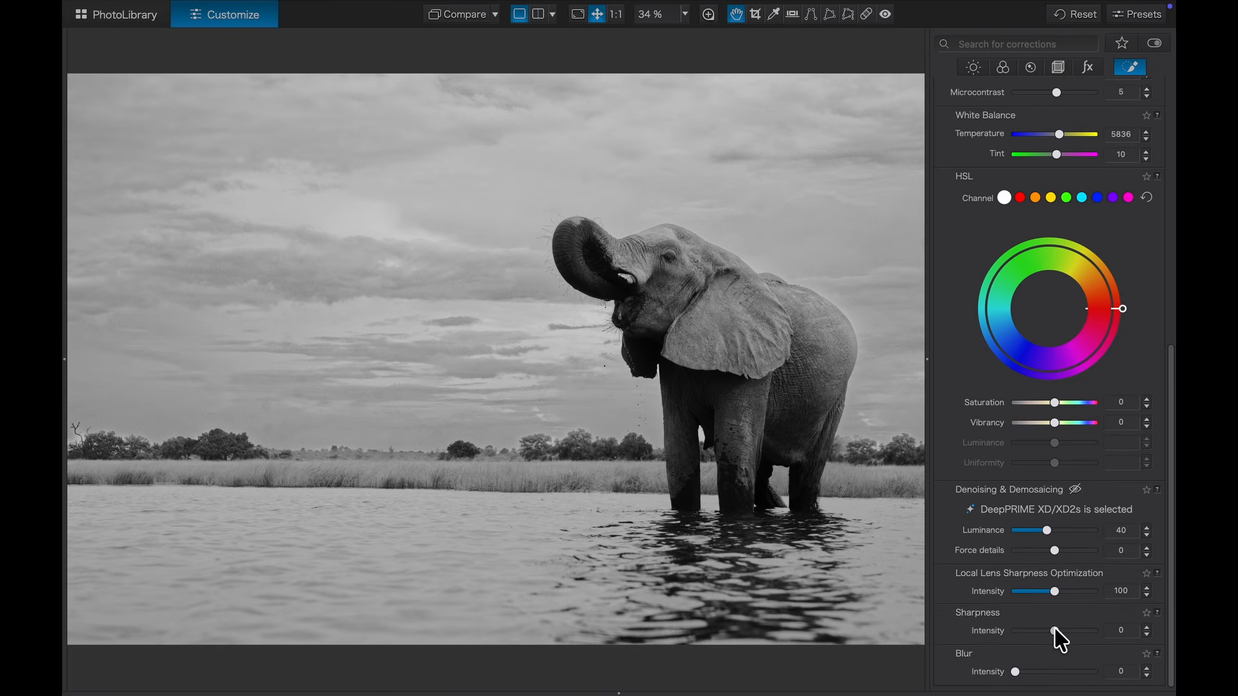
Step: Inspect the elephant's head at 100%, then sweep a before/after split divider across the photo
left_click(708, 13)
left_click_drag(763, 348, 758, 301)
left_click(538, 14)
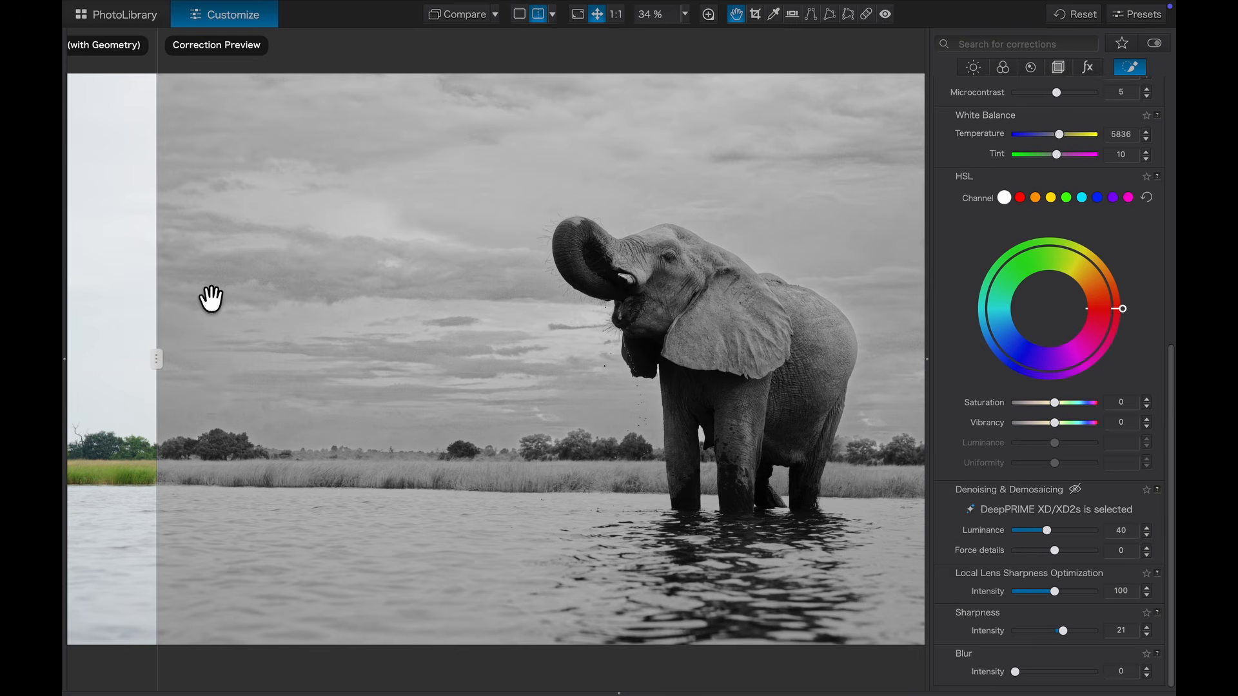
left_click_drag(160, 364, 71, 422)
left_click_drag(70, 365, 91, 387)
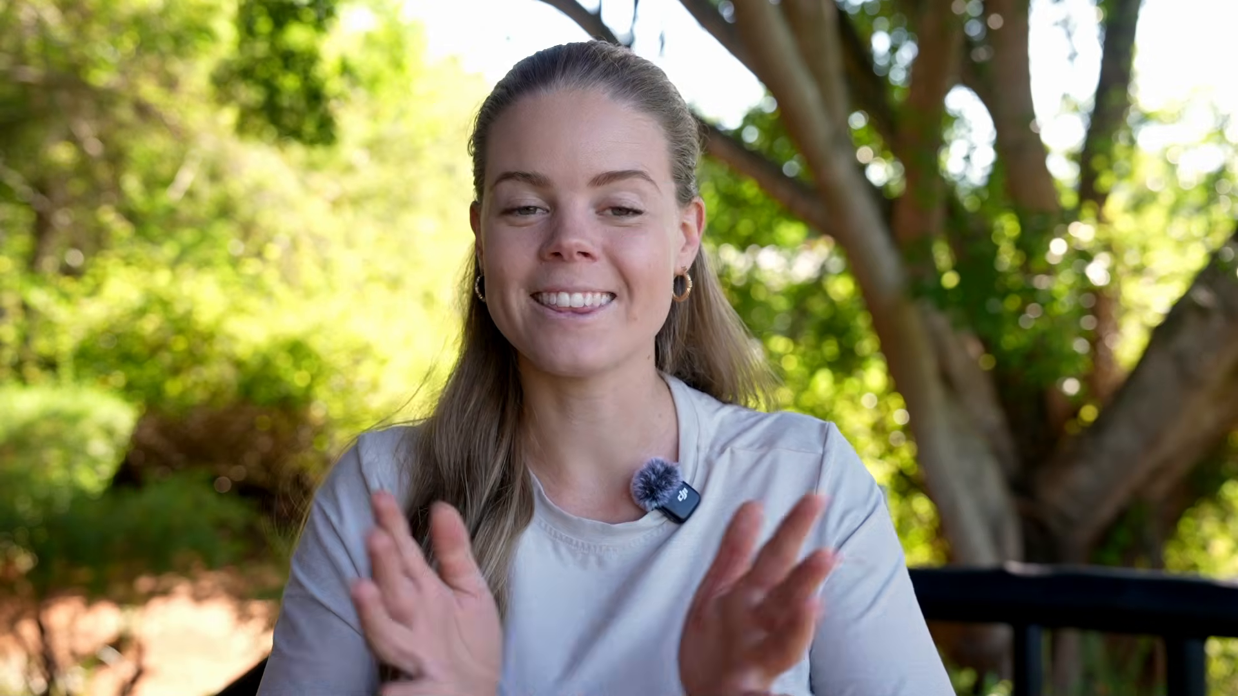